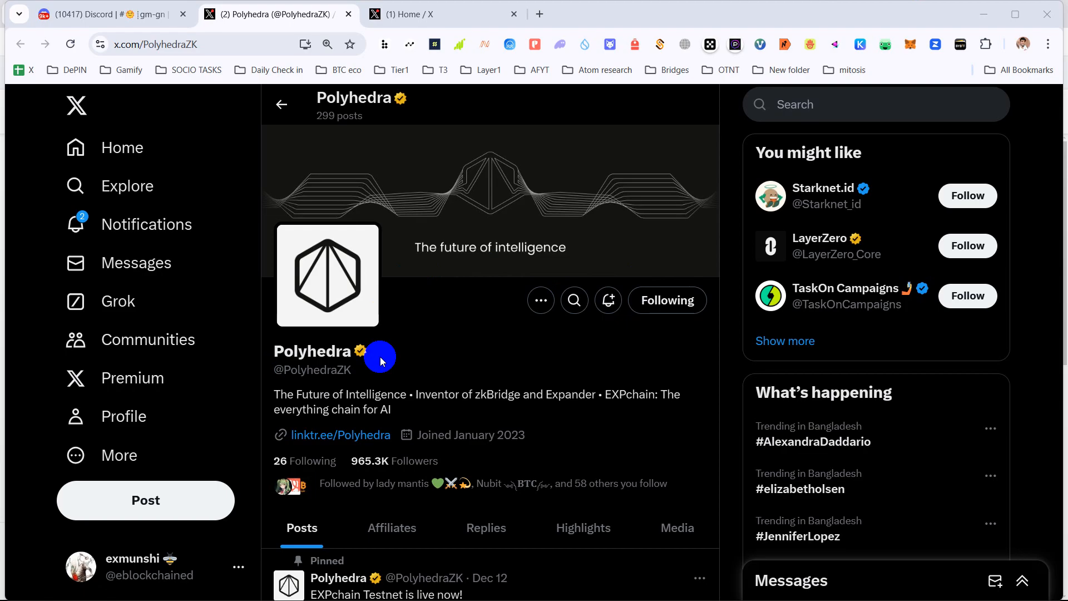
- Scroll the Polyhedra profile to its pinned EXPchain Testnet post, then switch to the Home feed tab
scroll(382, 356, "down", 3)
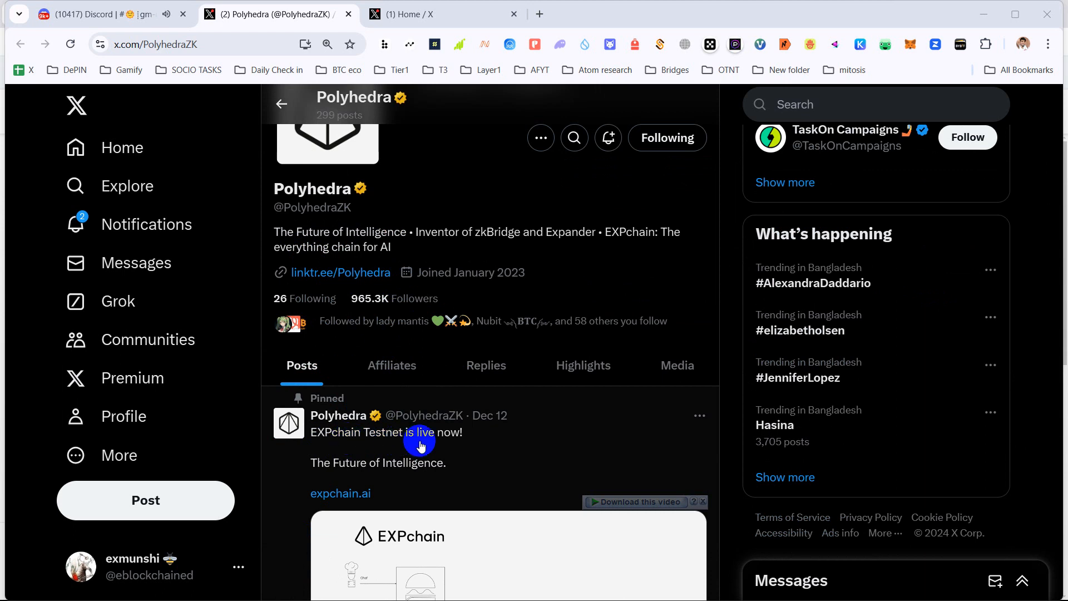
scroll(421, 445, "down", 5)
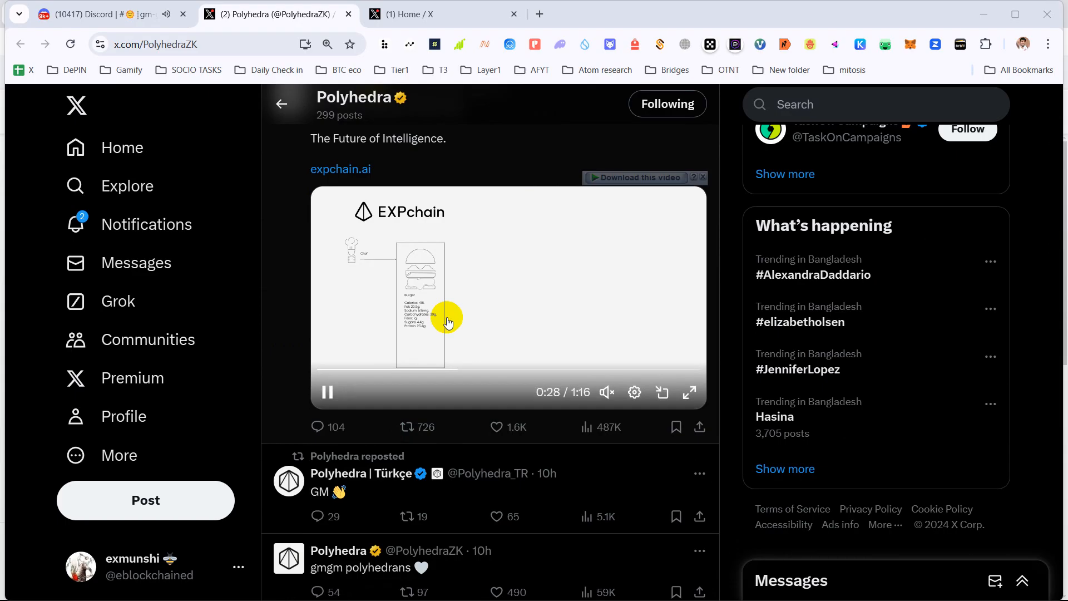
scroll(445, 319, "up", 5)
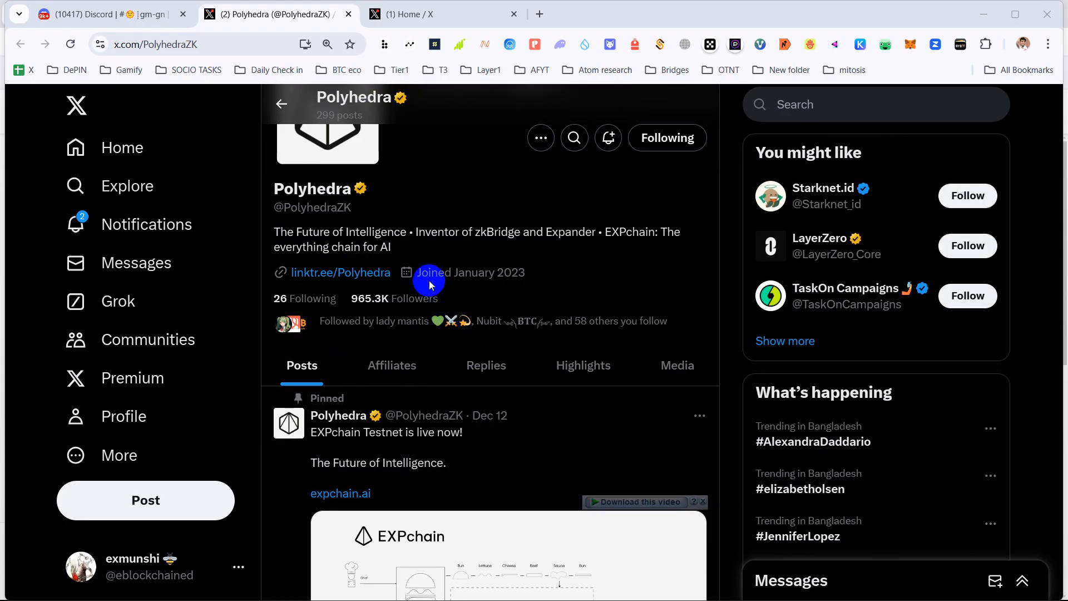
left_click(454, 10)
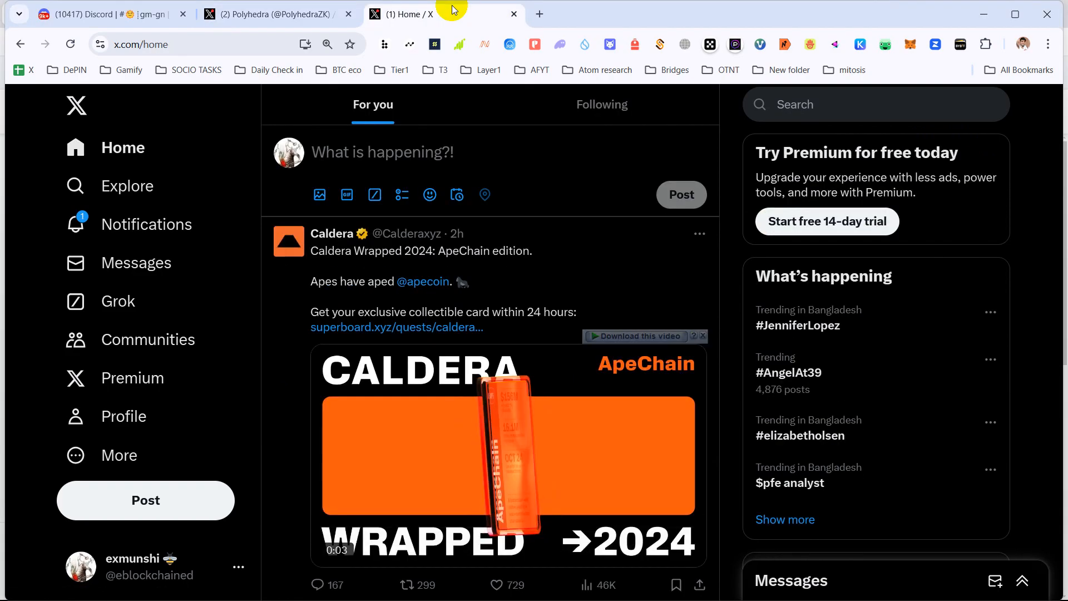
- Load coinmarketcap.com from the 'coinma' address-bar suggestion in place of the X feed
left_click(192, 53)
type("c")
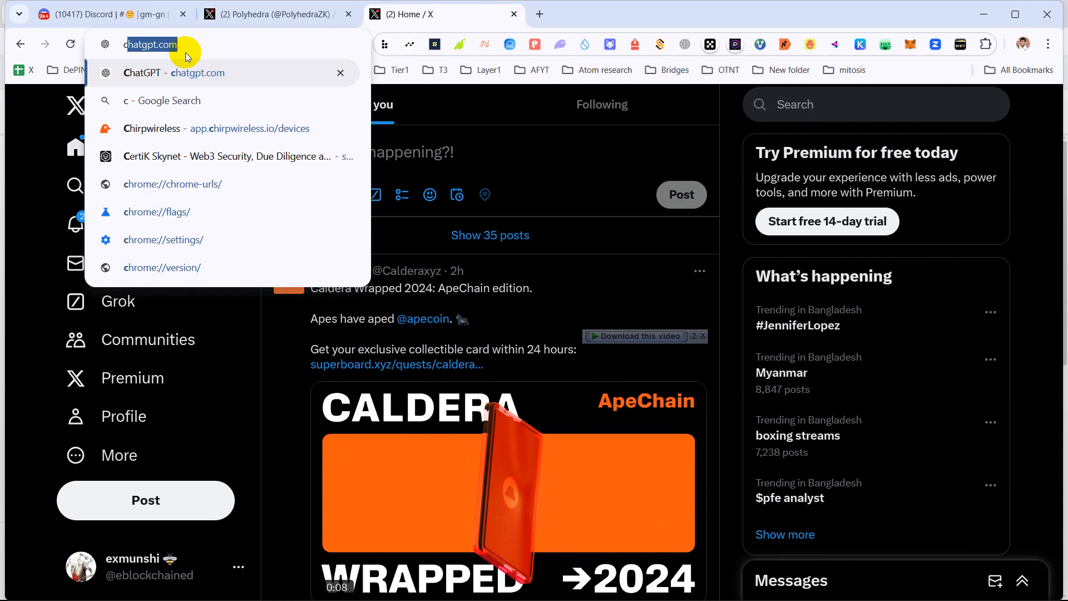
type("oinmarketcap.com")
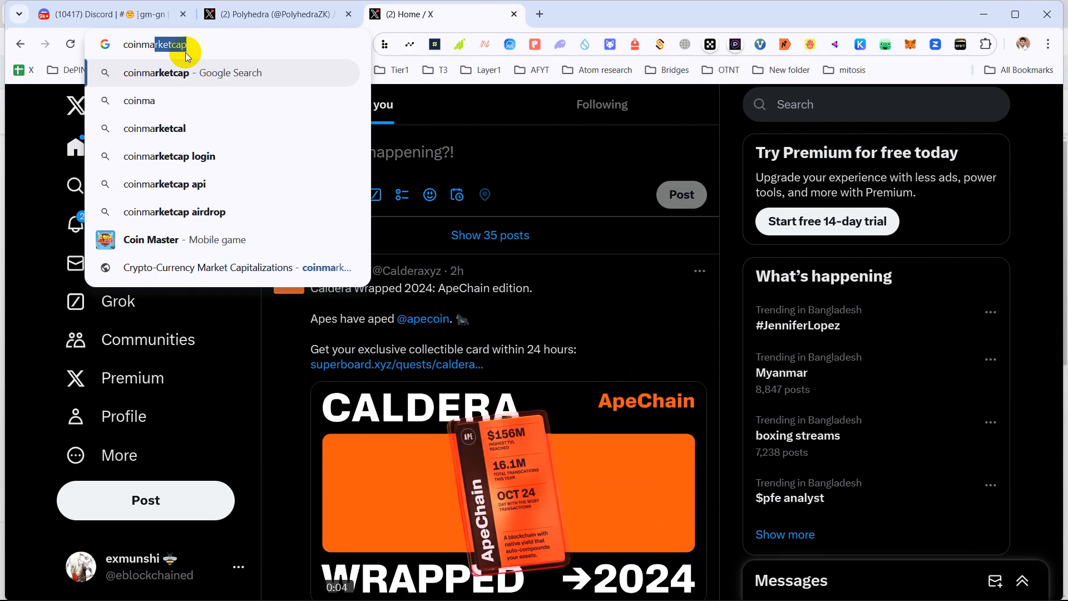
left_click(239, 268)
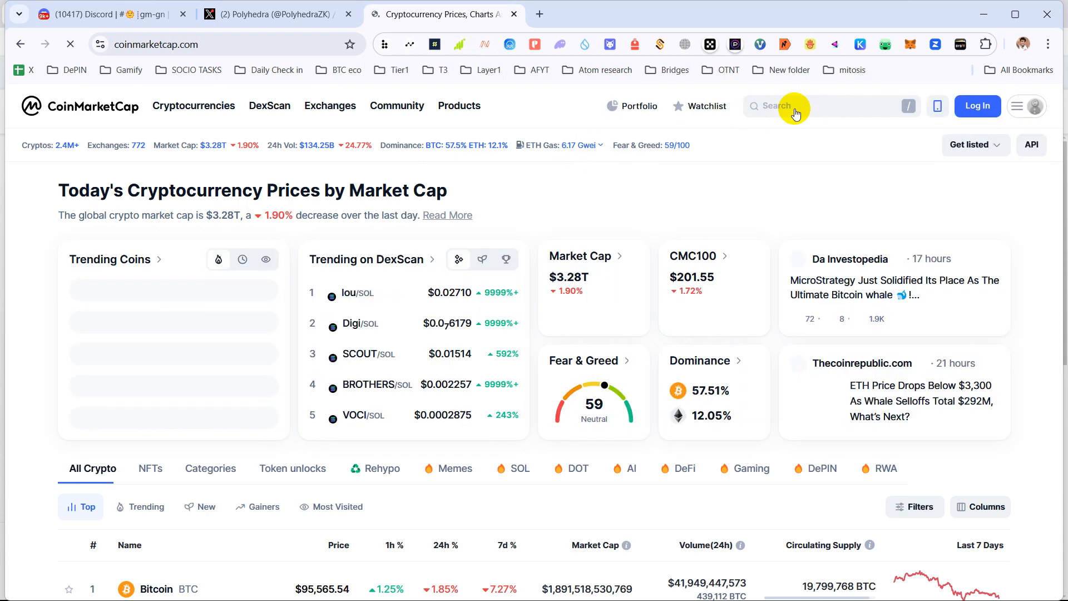
- Search 'zk' on CoinMarketCap and open the Polyhedra Network (ZKJ) coin page
left_click(792, 109)
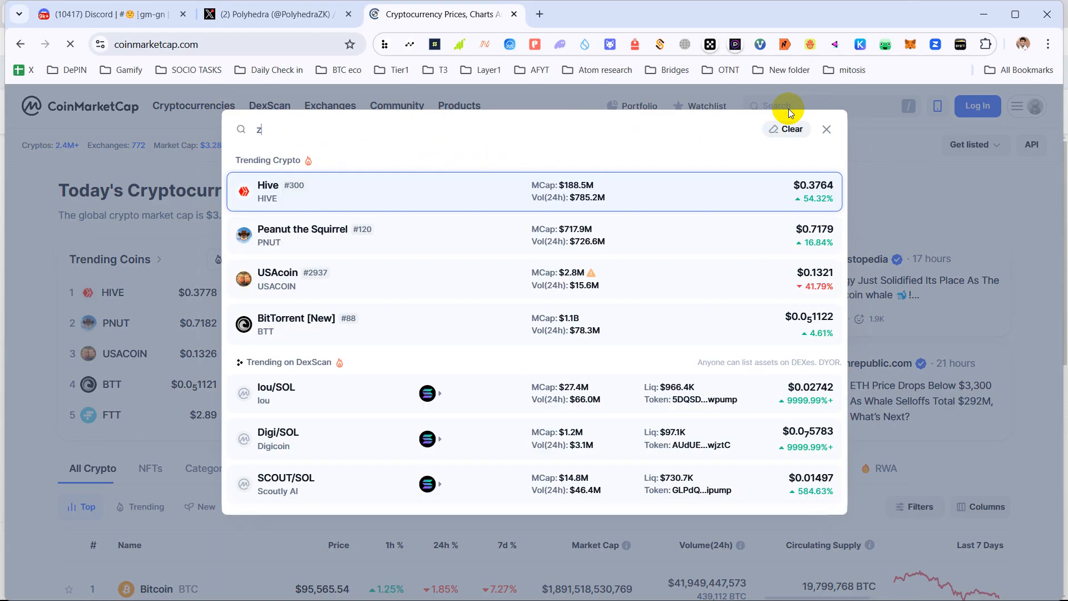
type("zk")
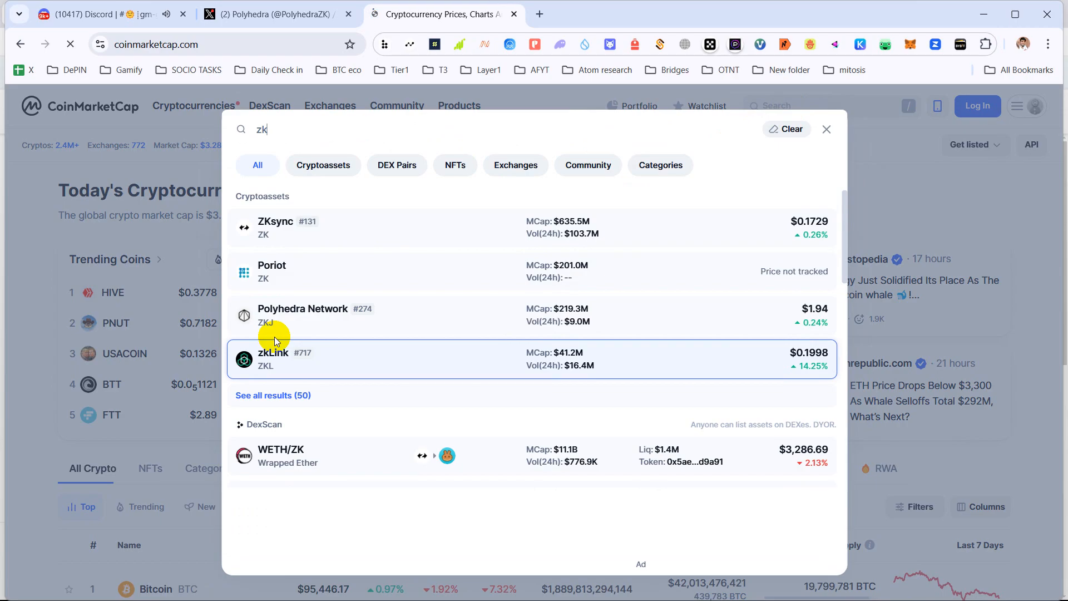
left_click(294, 320)
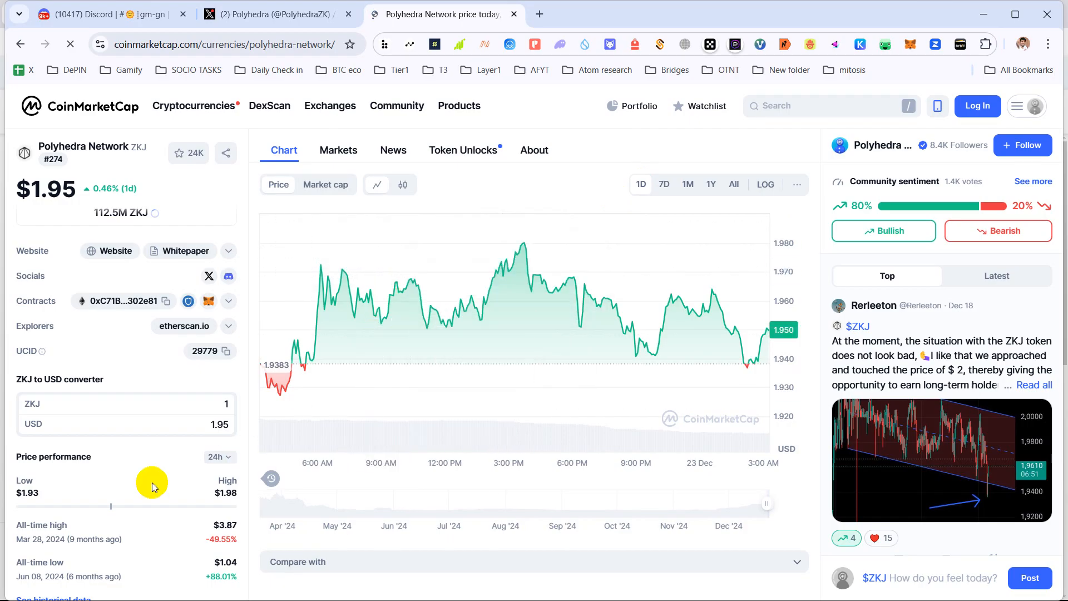
- Scroll the ZKJ page and highlight the $3.87 all-time high
scroll(142, 491, "down", 3)
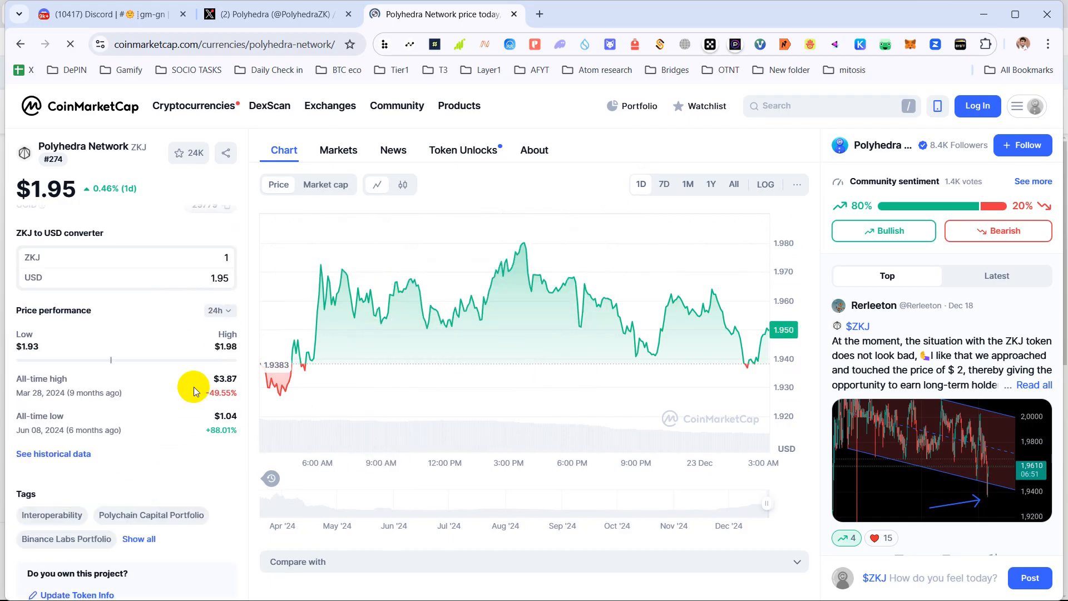
scroll(108, 409, "up", 3)
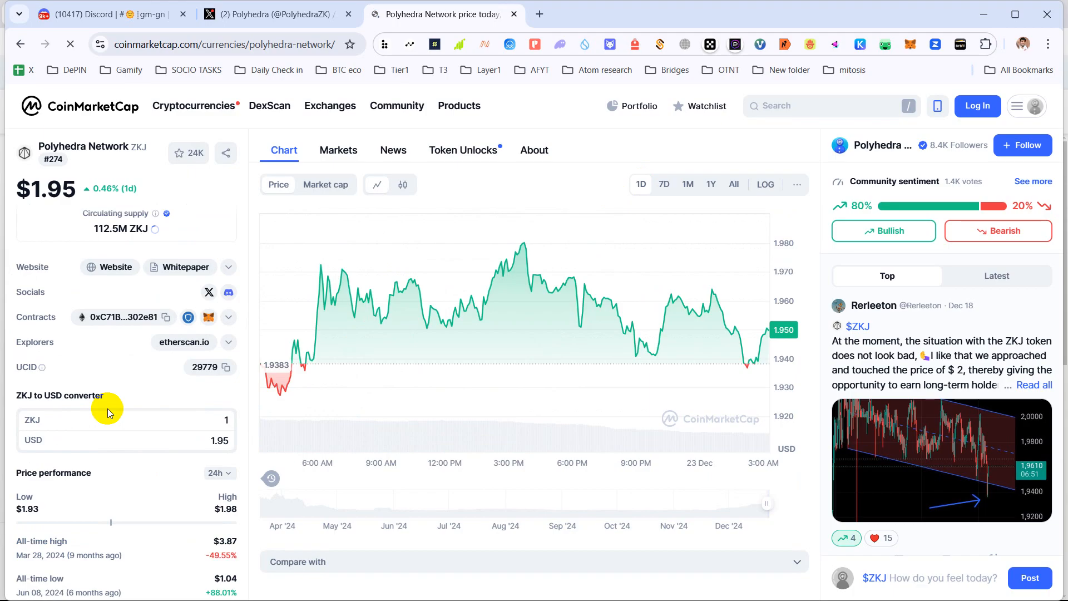
scroll(105, 410, "down", 10)
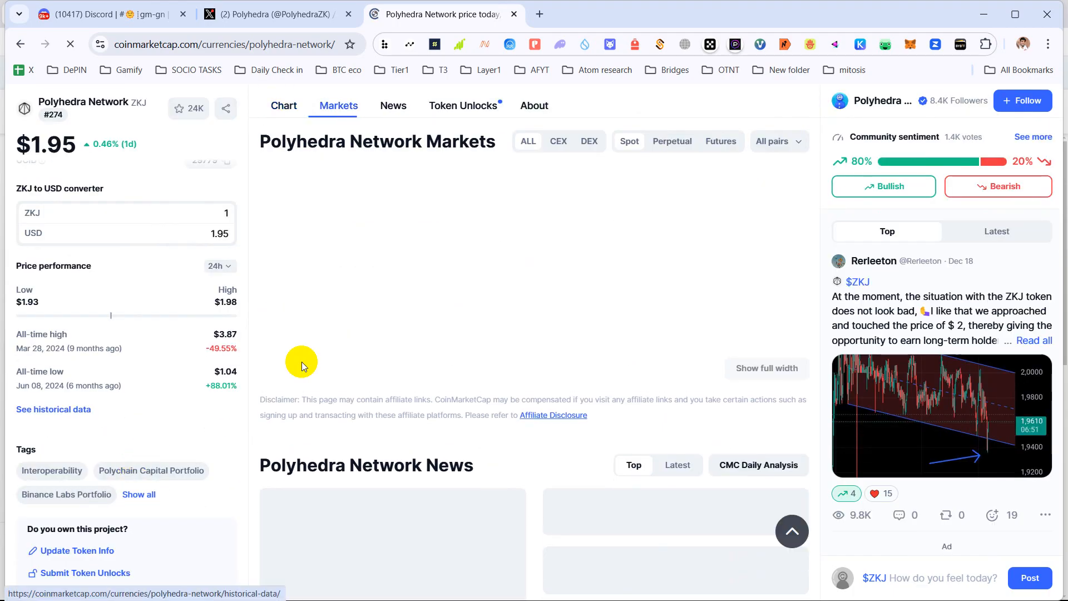
scroll(125, 389, "down", 10)
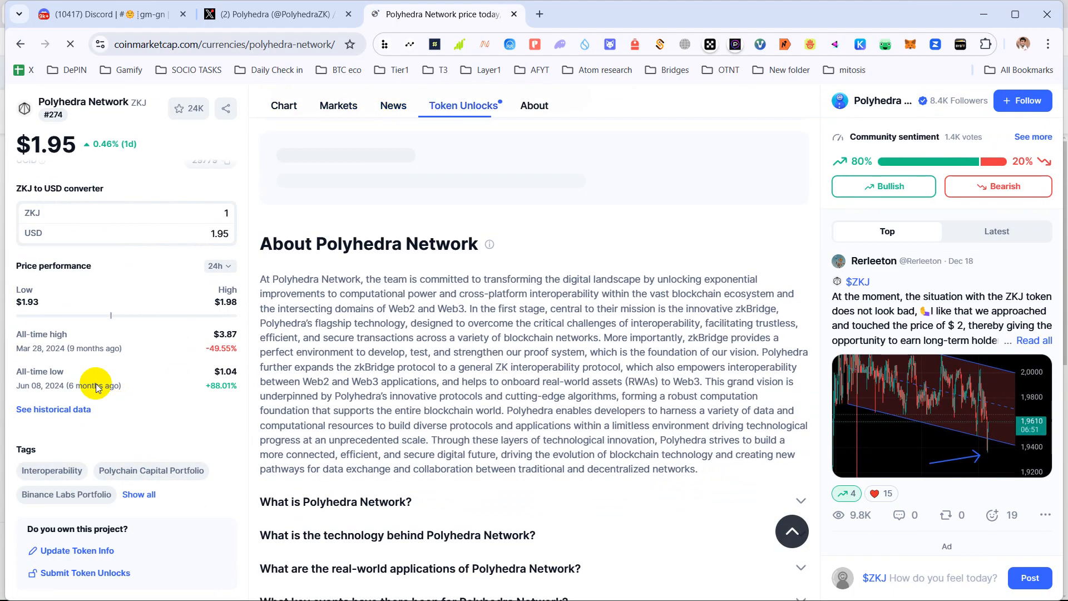
scroll(96, 388, "down", 5)
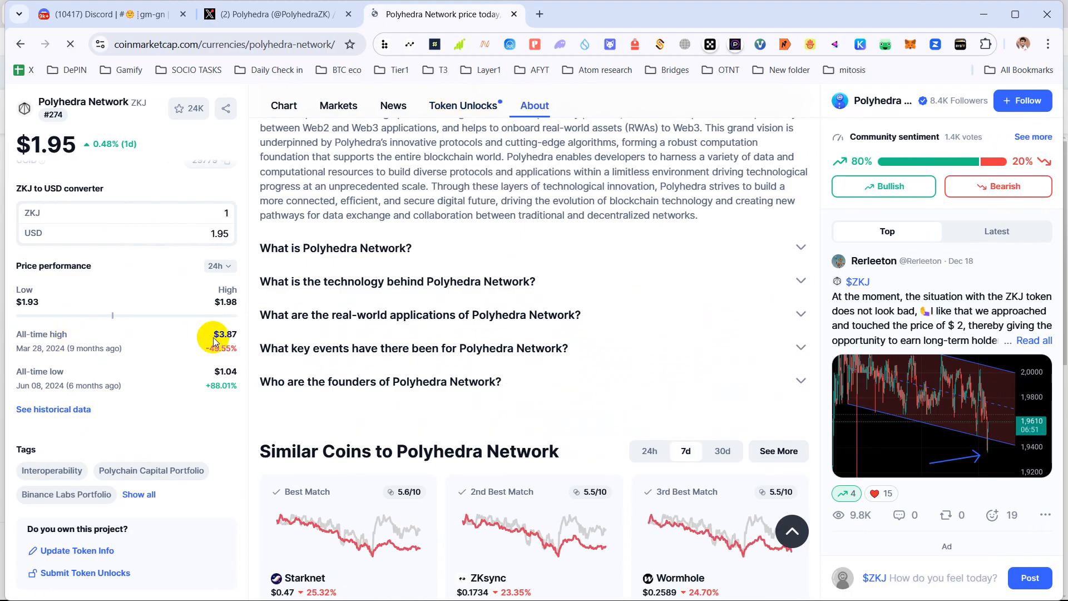
left_click_drag(215, 341, 233, 336)
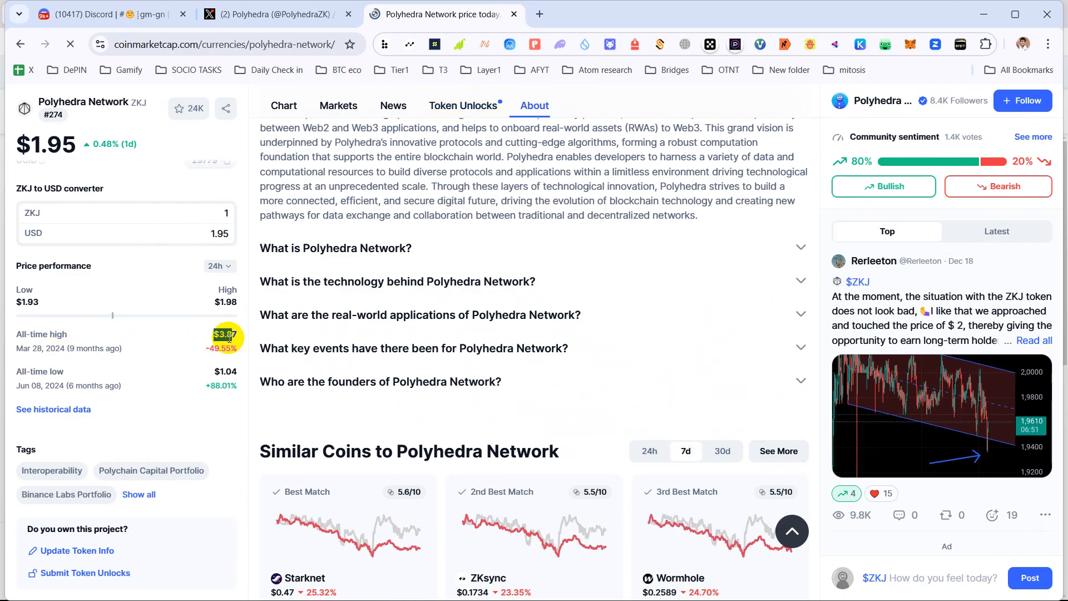
- Highlight the 219.4M market cap and $1.95B FDV, then return to the Polyhedra X tab
scroll(143, 327, "up", 5)
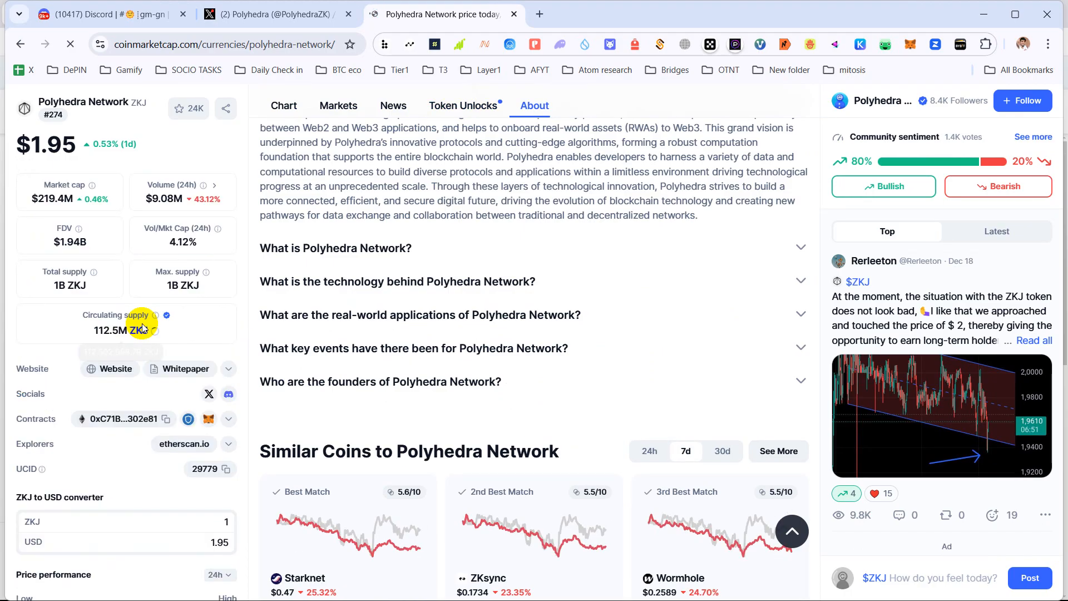
scroll(139, 325, "up", 3)
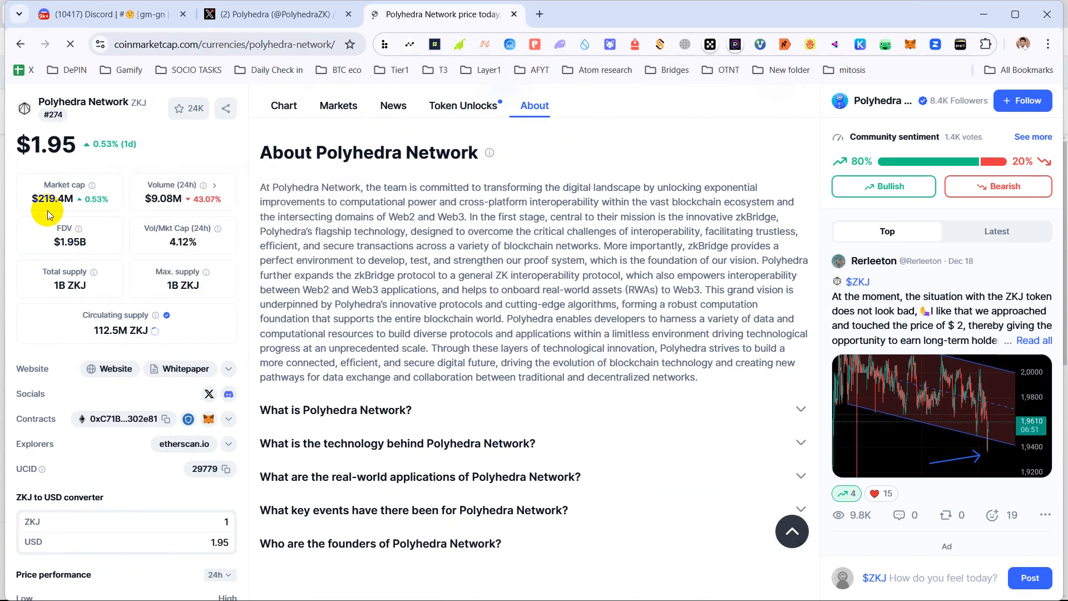
mouse_move(37, 198)
left_mouse_down()
mouse_move(71, 201)
mouse_move(33, 201)
left_mouse_up()
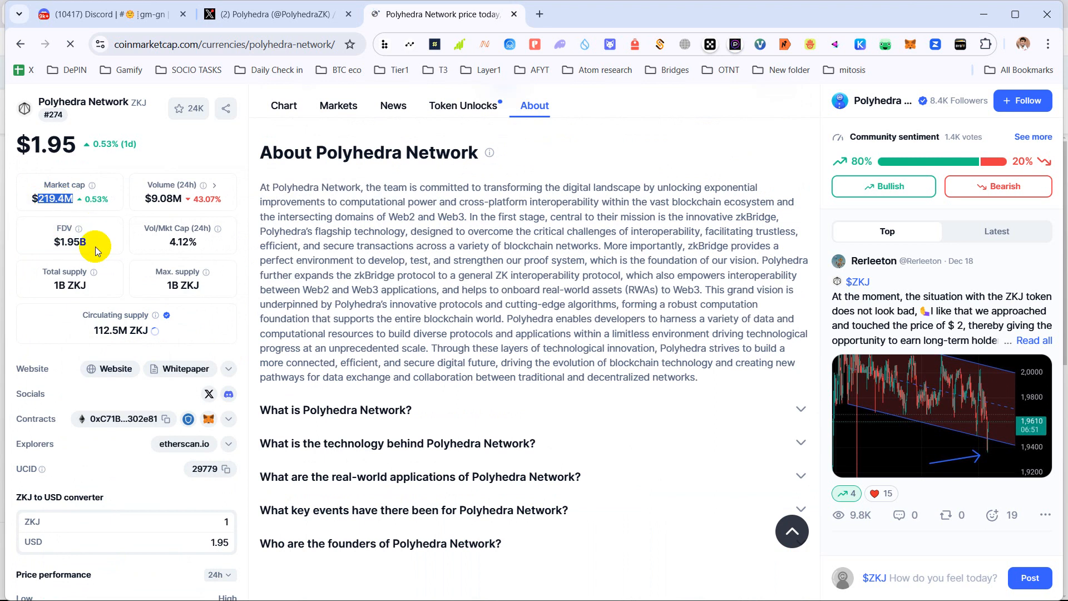
left_click_drag(96, 249, 56, 242)
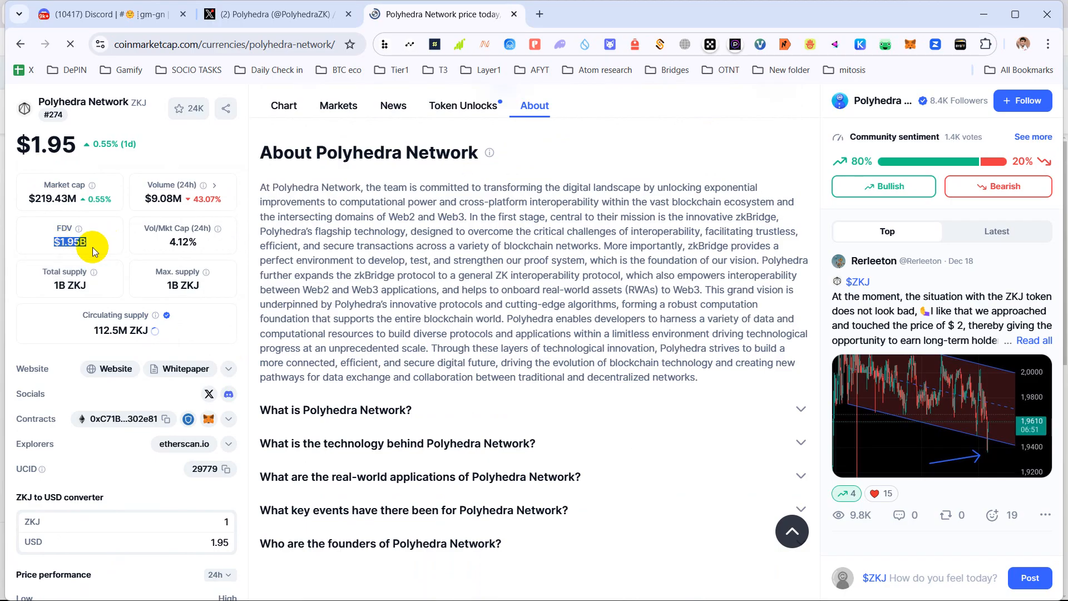
left_click(272, 23)
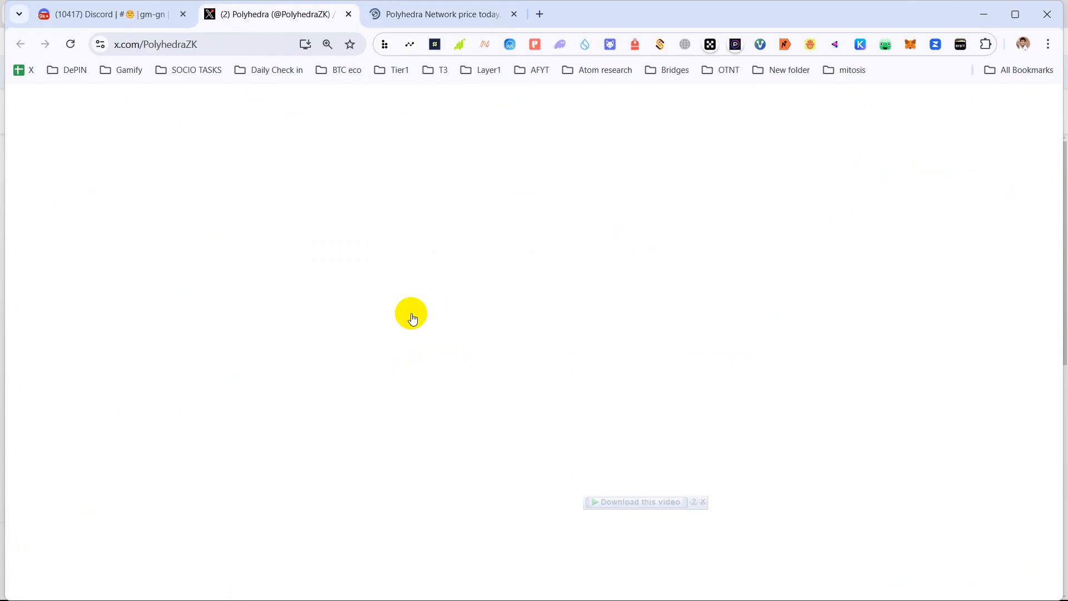
- Dismiss the download bar and close the Discord and X tabs, leaving the CoinMarketCap page
left_click(703, 502)
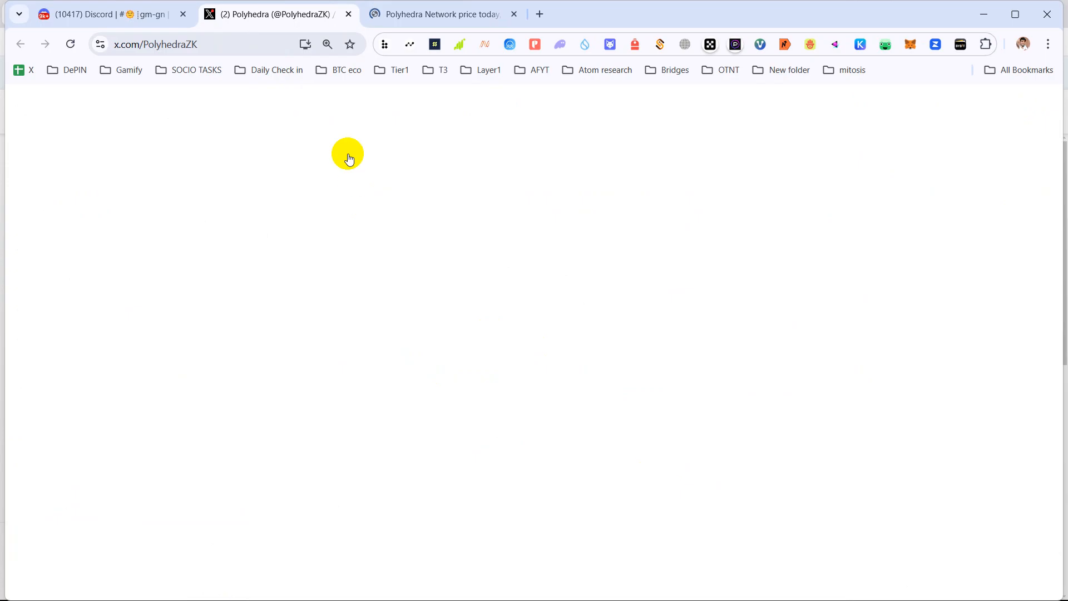
left_click(438, 12)
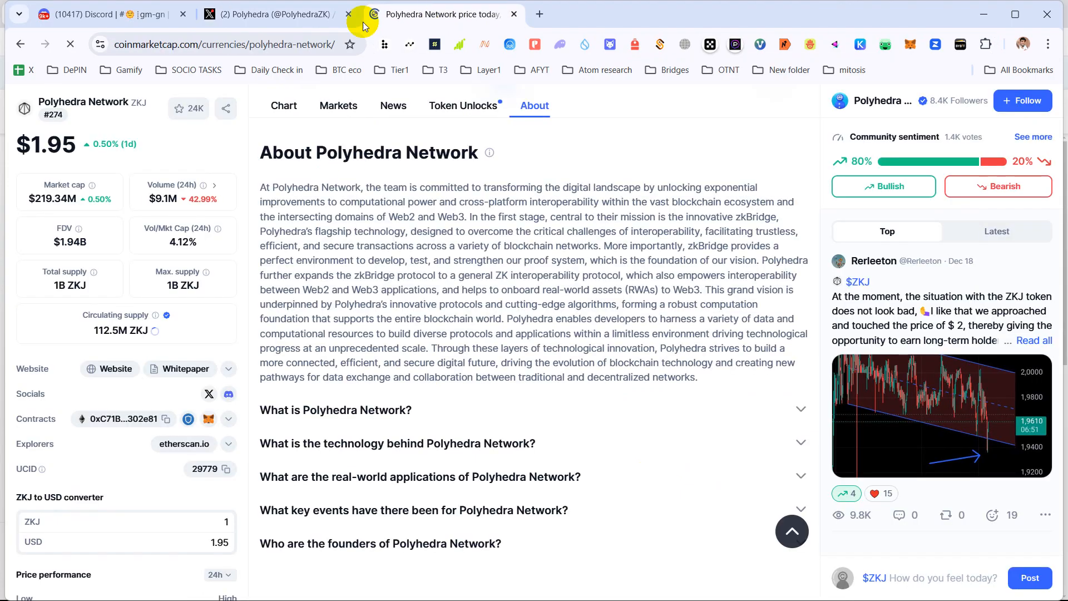
left_click(289, 16)
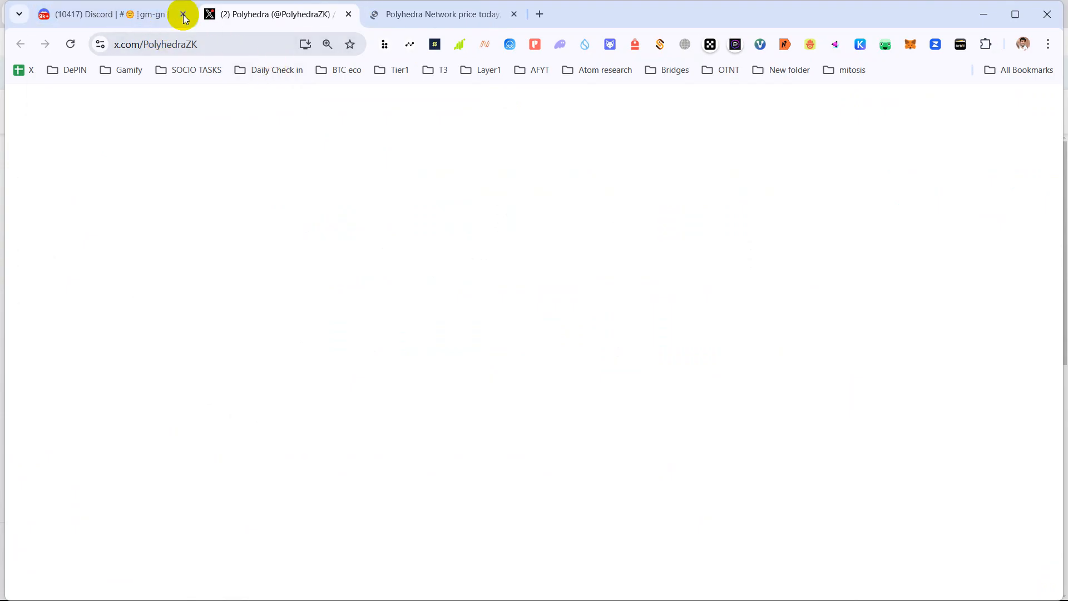
left_click(184, 15)
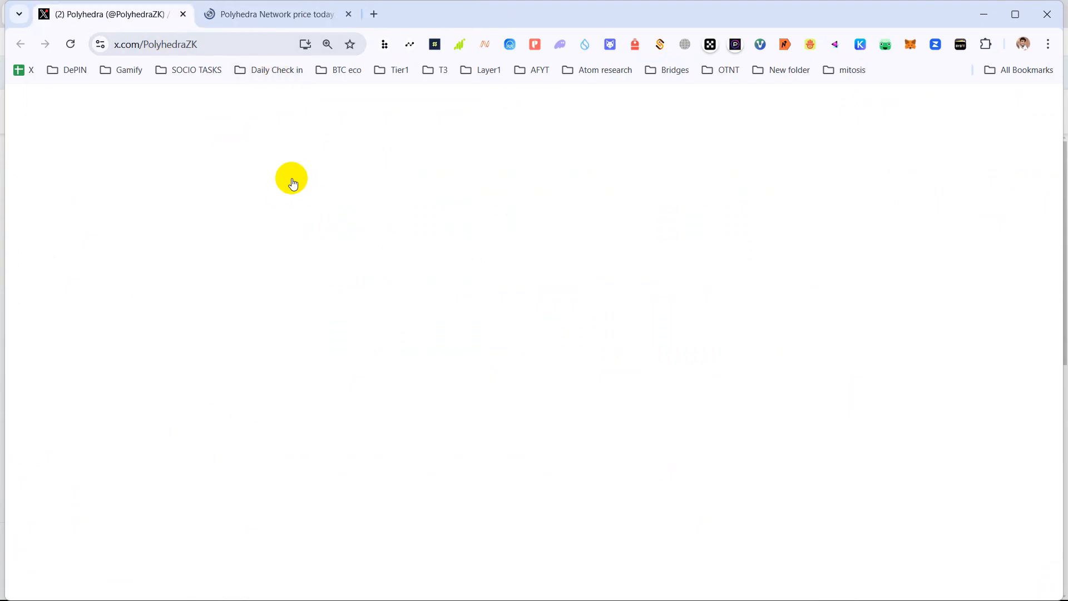
key("ctrl+w")
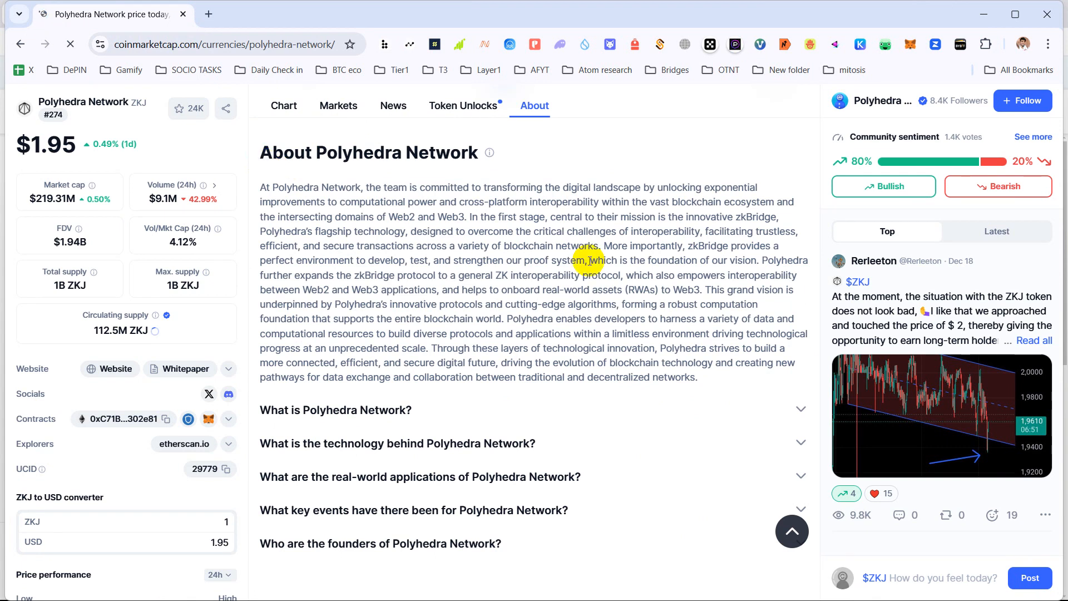
- Open the faucet.expchain.ai link from the Bitcoinaired Telegram channel post
mouse_move(566, 588)
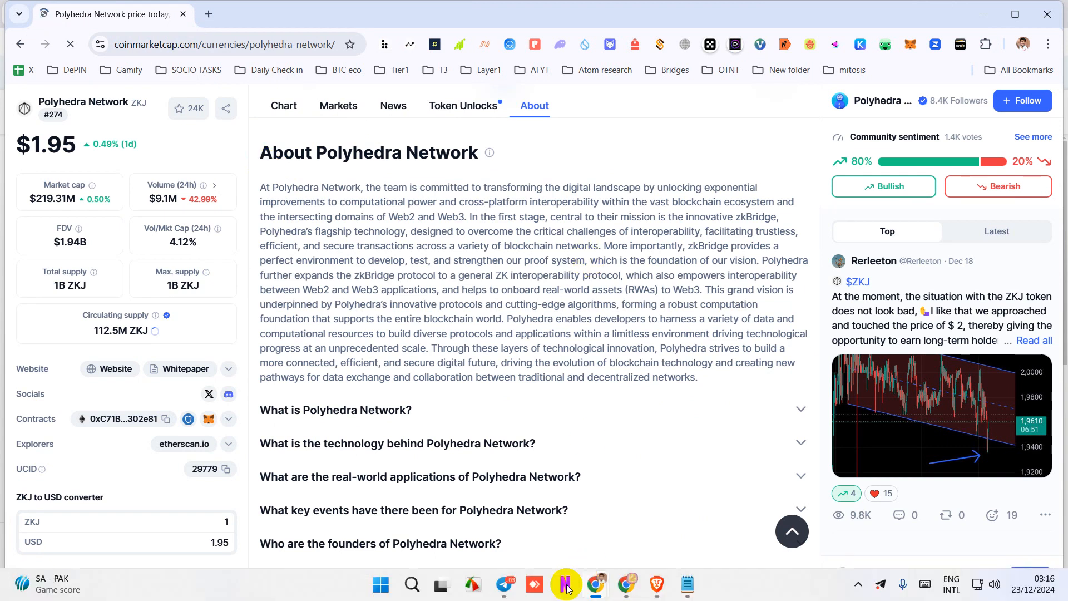
left_click(505, 584)
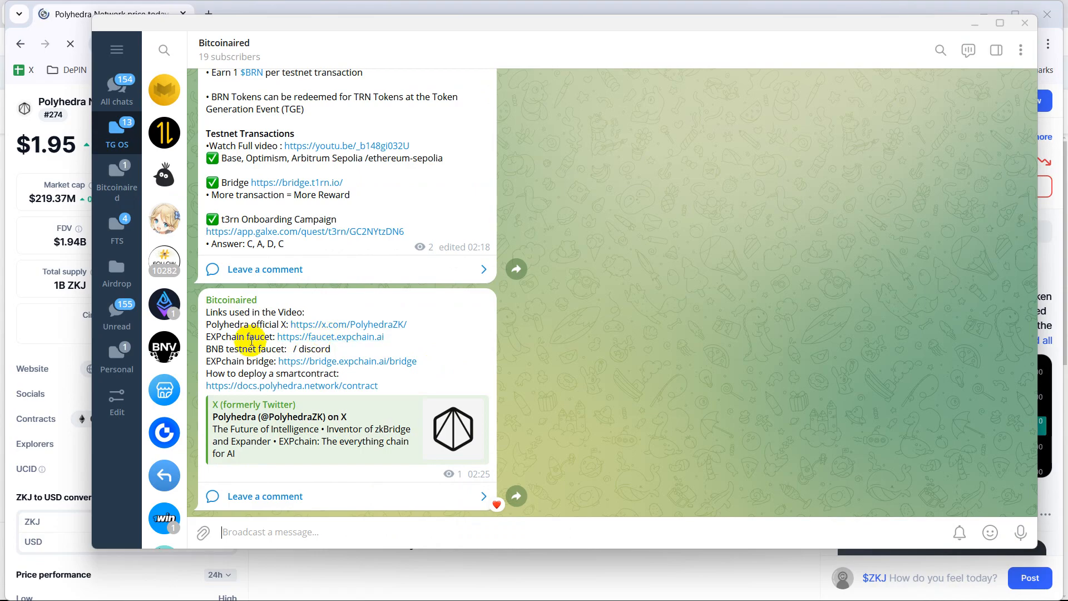
left_click(318, 345)
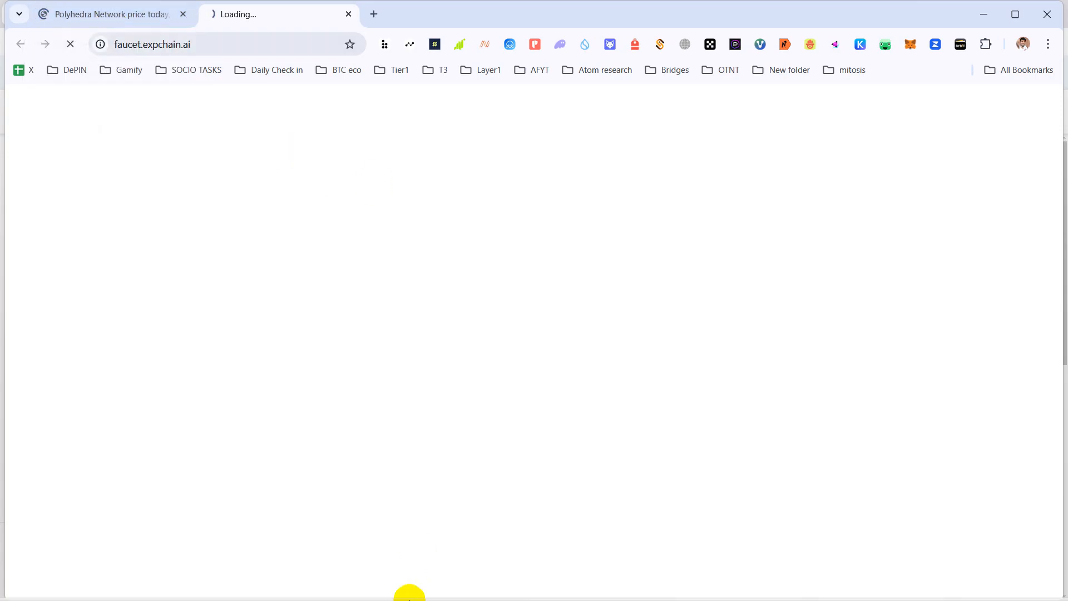
- Unlock MetaMask with the wallet password, retrying after a wrong entry
mouse_move(409, 599)
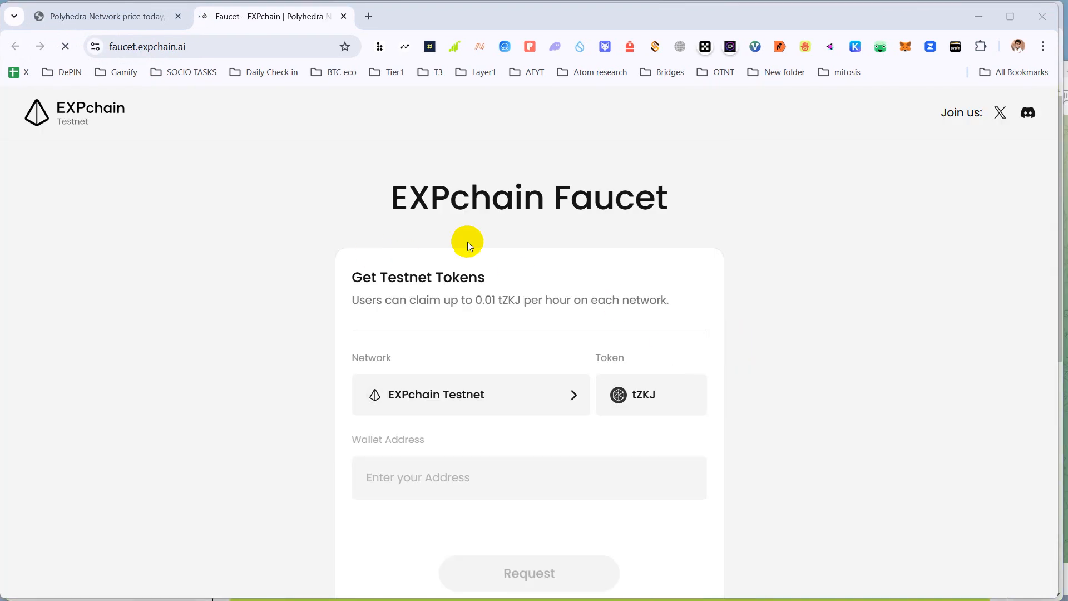
left_click(907, 49)
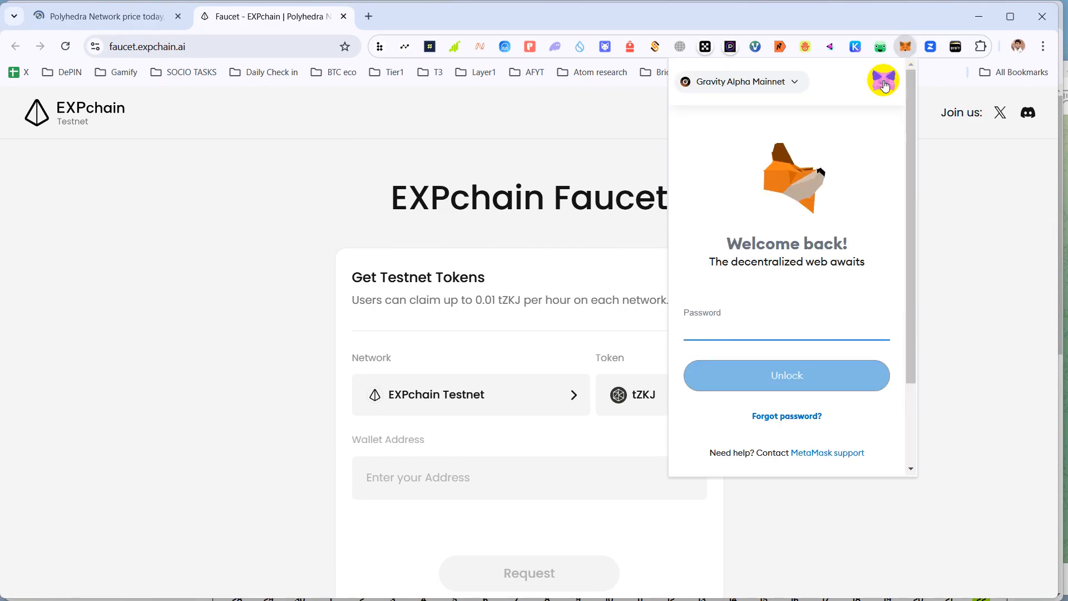
type("••••••••")
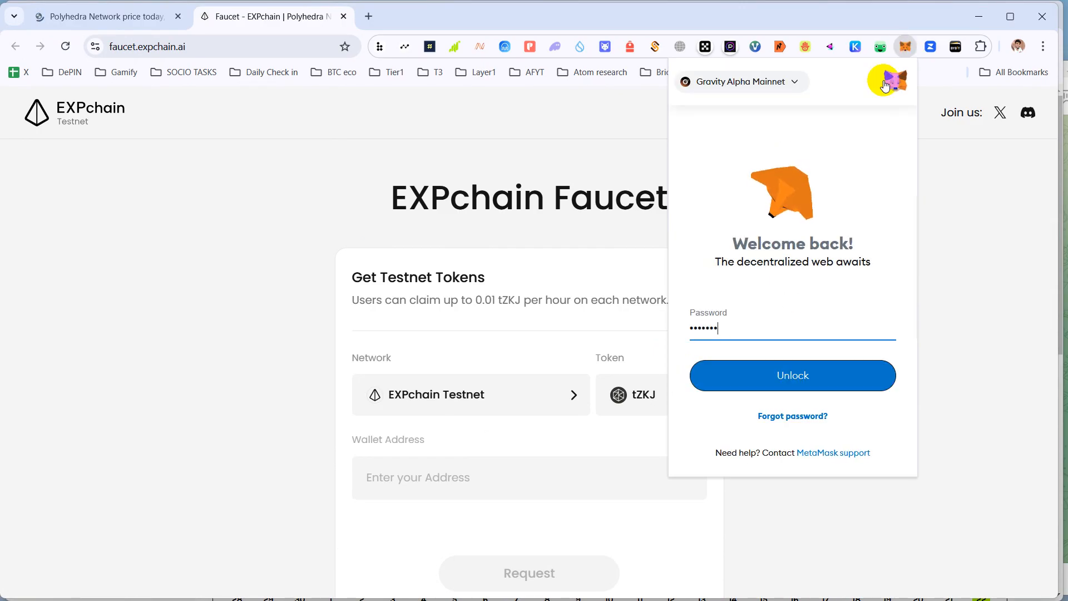
key("Return")
key("BackSpace")
key("BackSpace")
key("BackSpace")
key("BackSpace")
key("BackSpace")
key("BackSpace")
key("BackSpace")
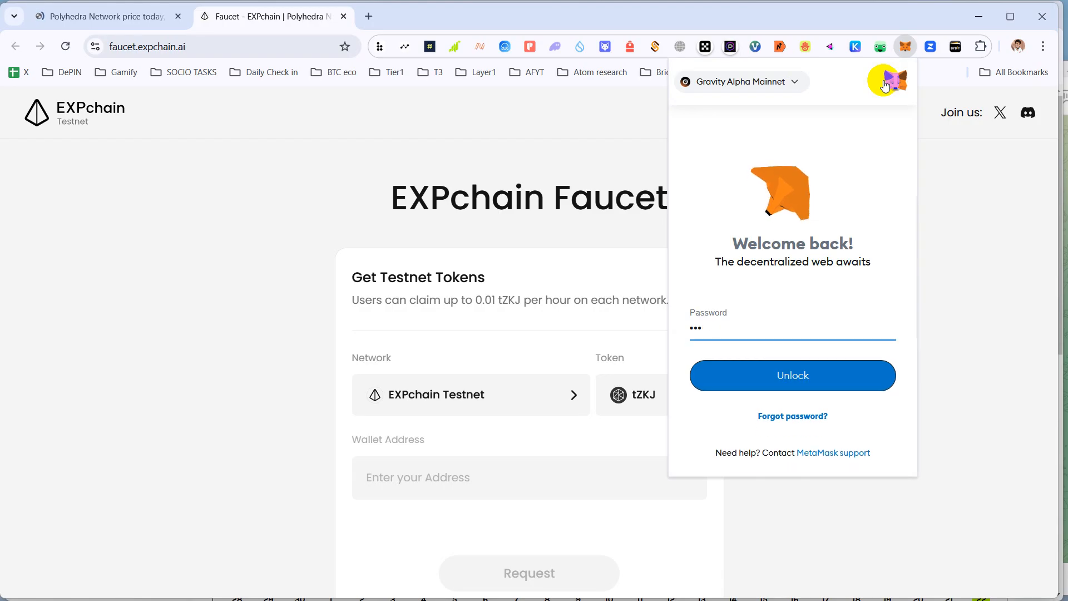
type("•••••••")
key("Return")
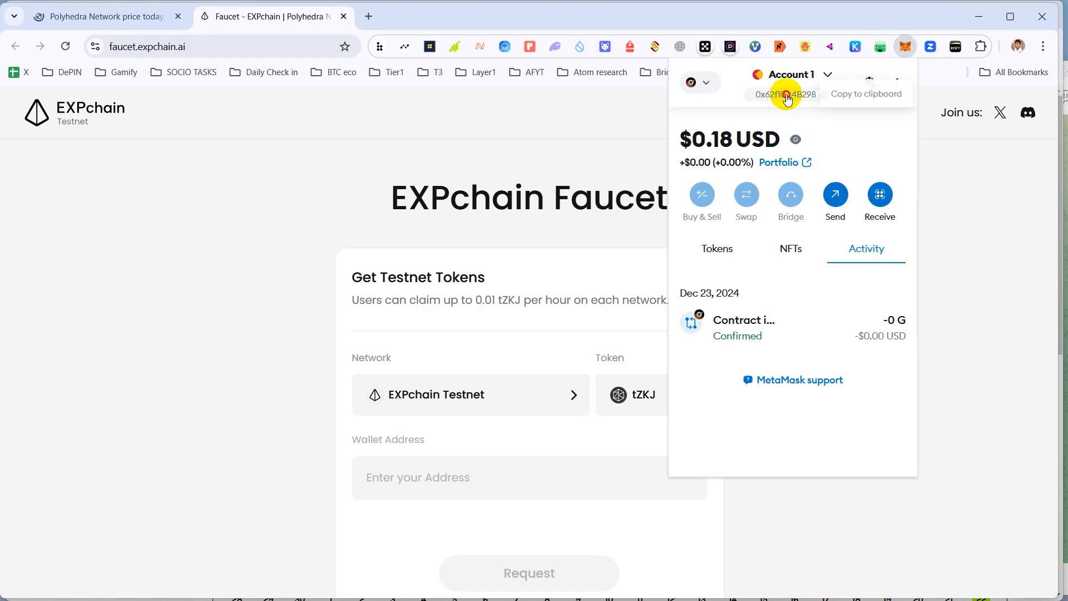
- Copy the MetaMask account address into the faucet's Wallet Address field
left_click(786, 95)
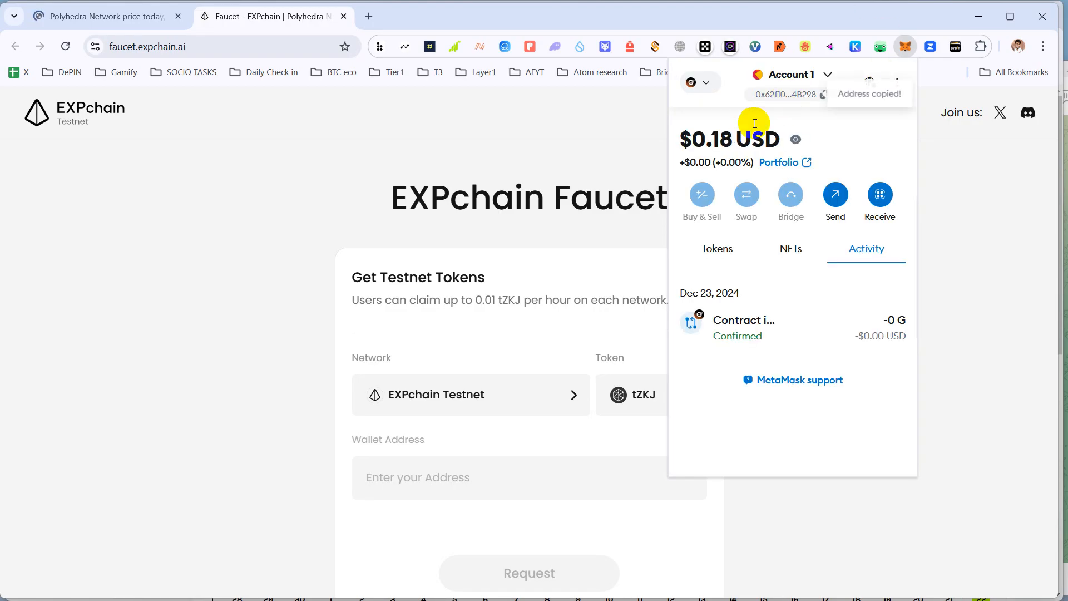
left_click(406, 477)
type("0x62f10870fFe0EBbEC3921Fd28093535F9064B298")
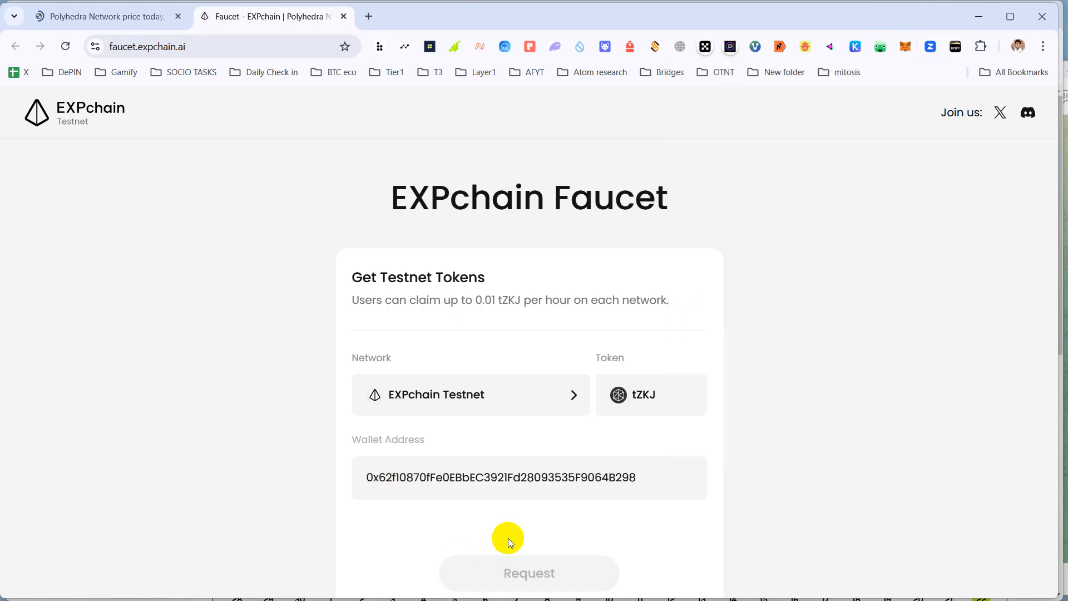
- Keep EXPchain Testnet as the faucet network and close the Polyhedra price tab
scroll(592, 440, "down", 3)
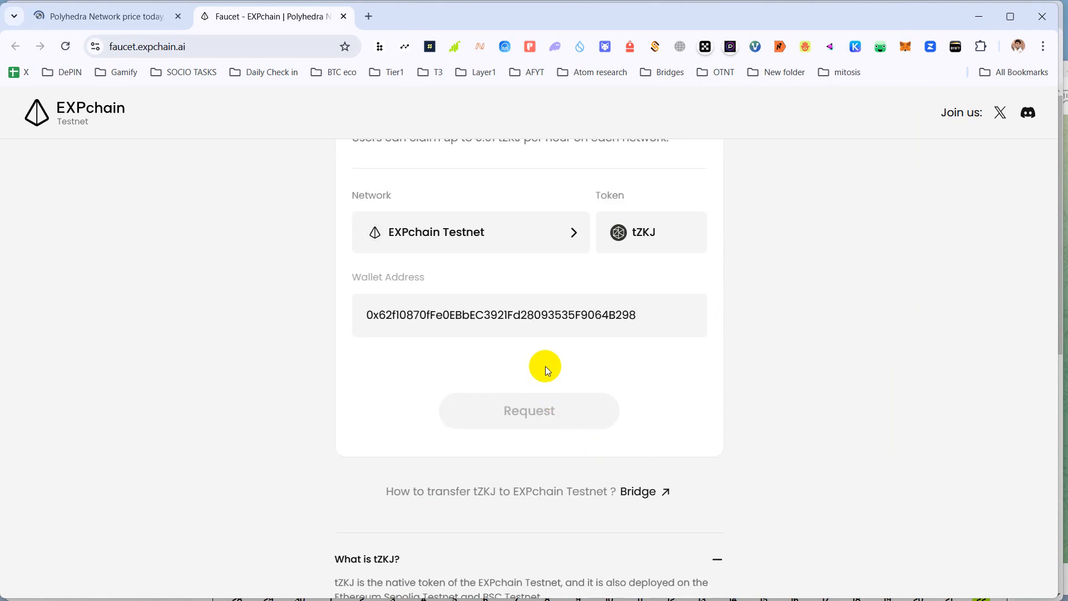
scroll(499, 370, "up", 3)
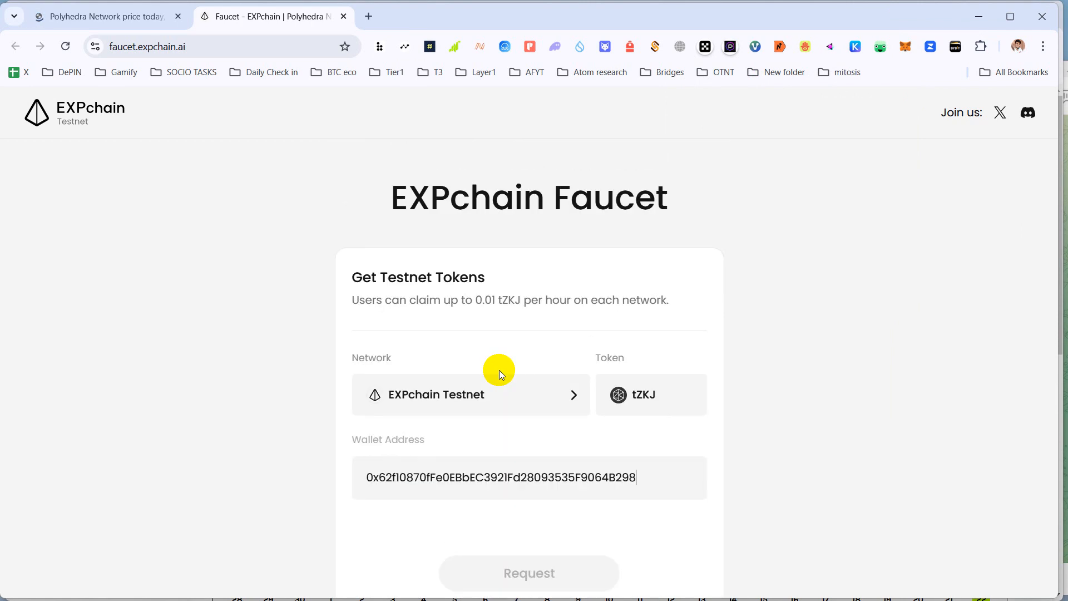
scroll(499, 370, "down", 3)
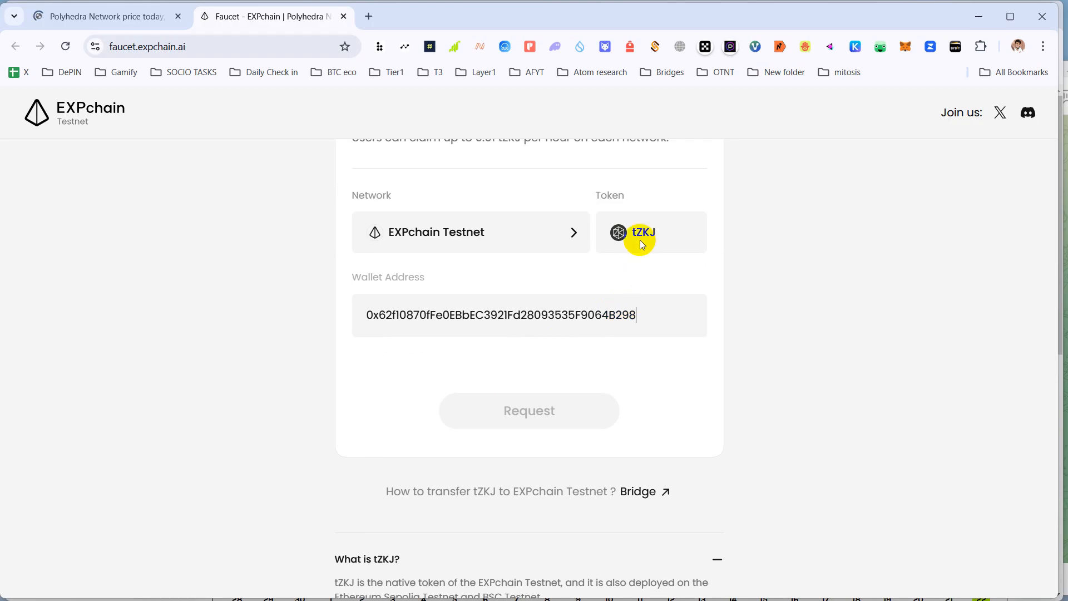
left_click(579, 228)
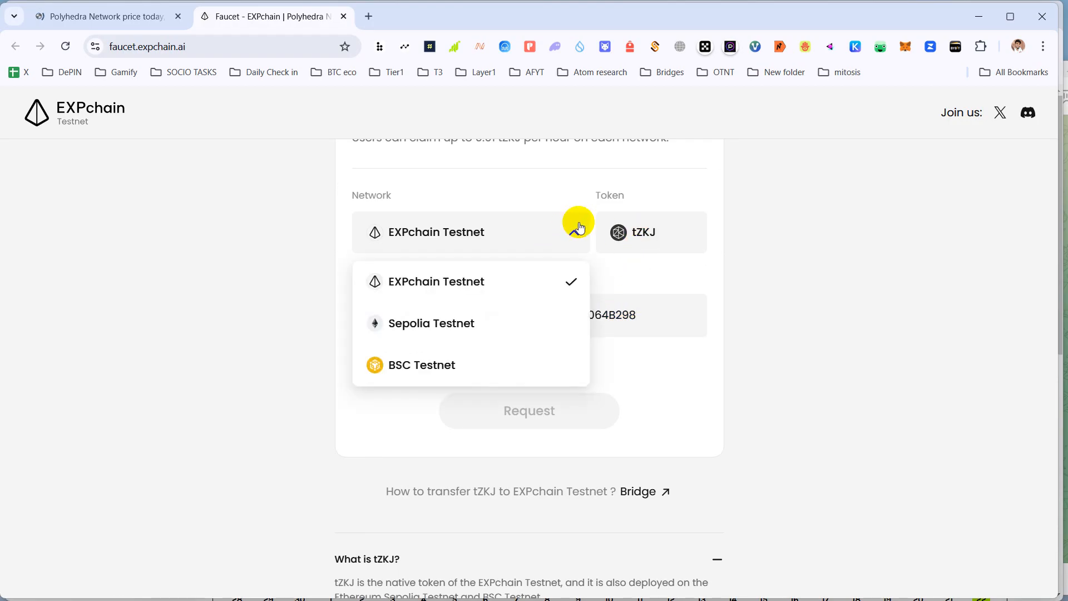
left_click(477, 280)
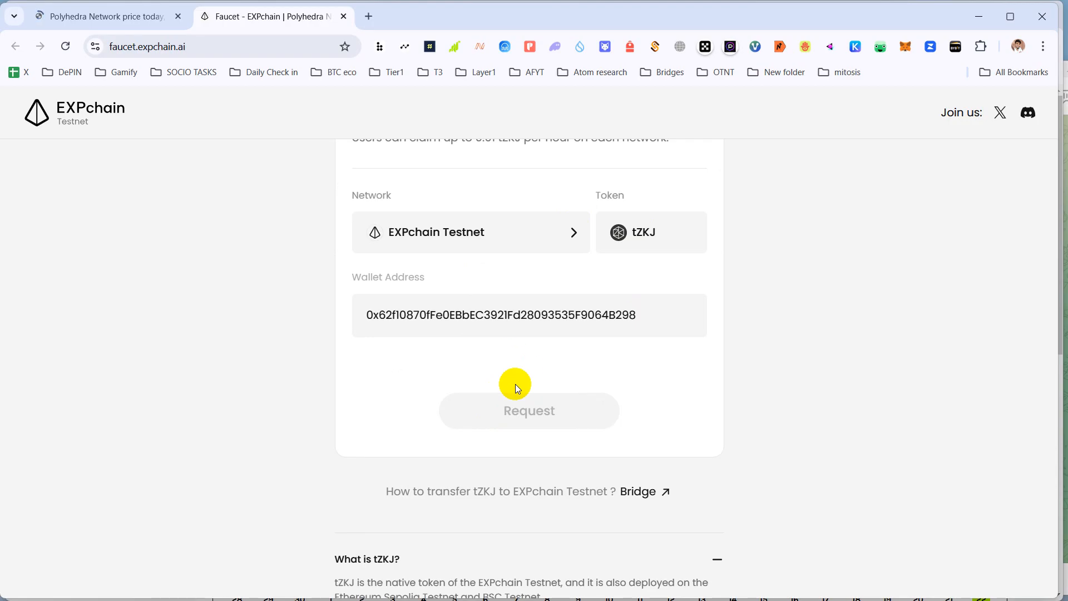
left_click(178, 17)
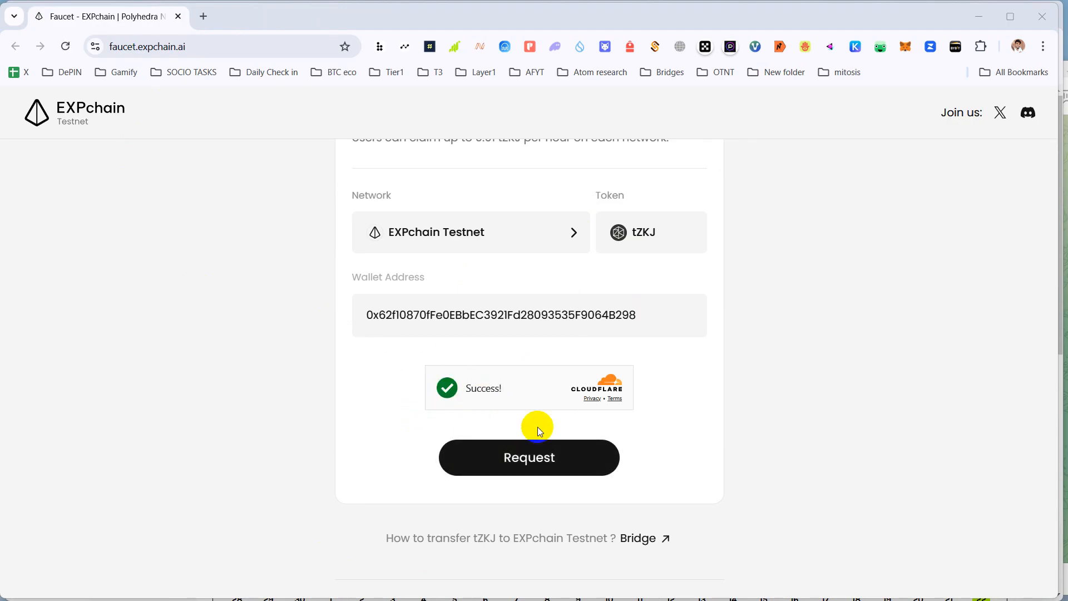
- Request the tZKJ and dismiss the 0.01 tZKJ success message
left_click(541, 460)
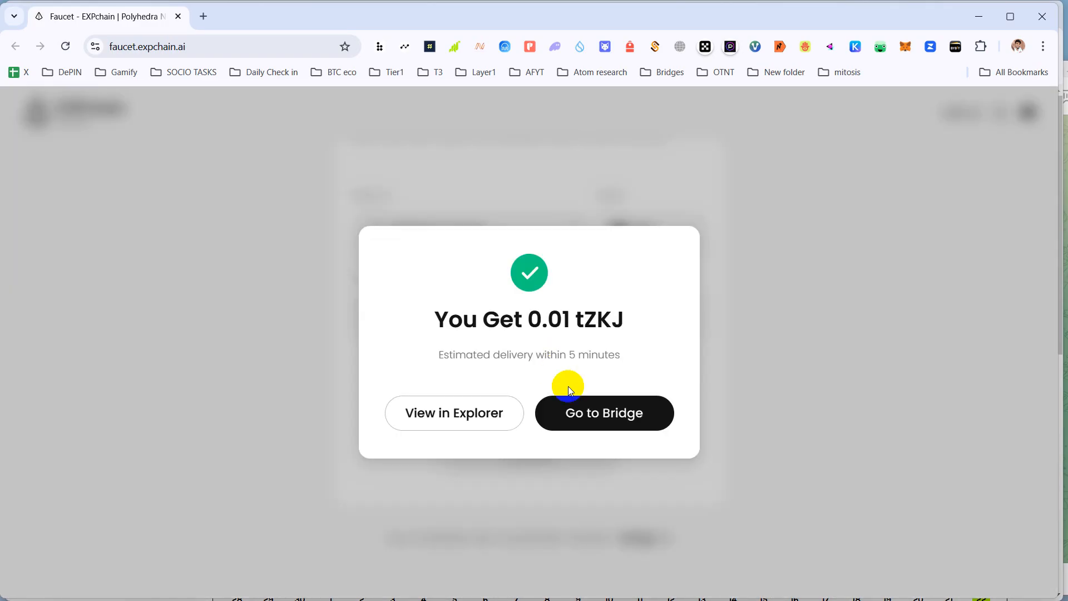
left_click_drag(575, 322, 589, 325)
left_click(628, 267)
left_click(729, 227)
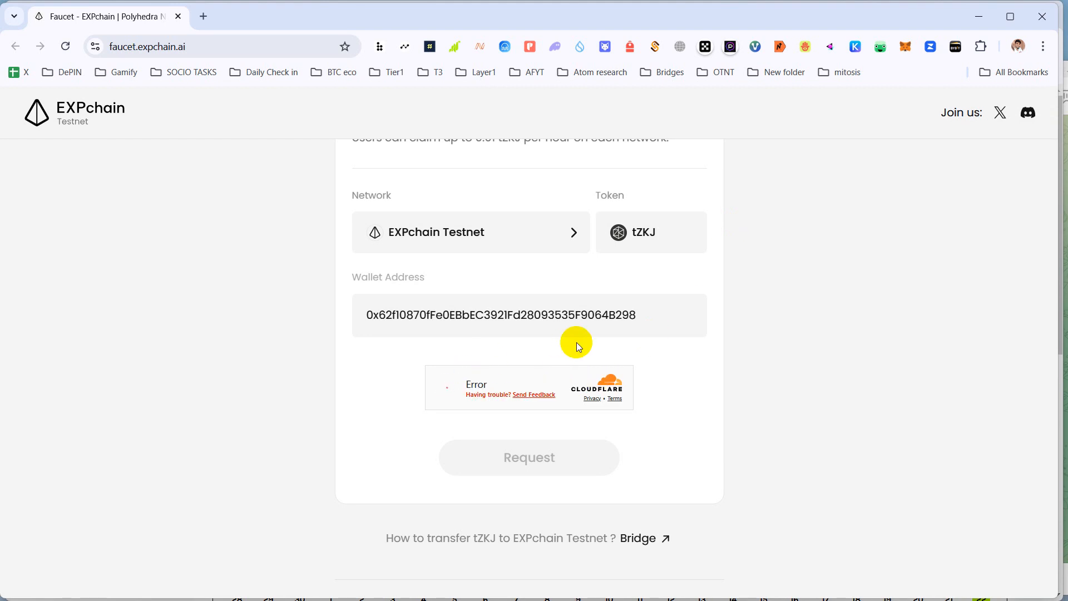
- Switch the faucet network to BSC Testnet and start the Cloudflare verification
left_click(545, 235)
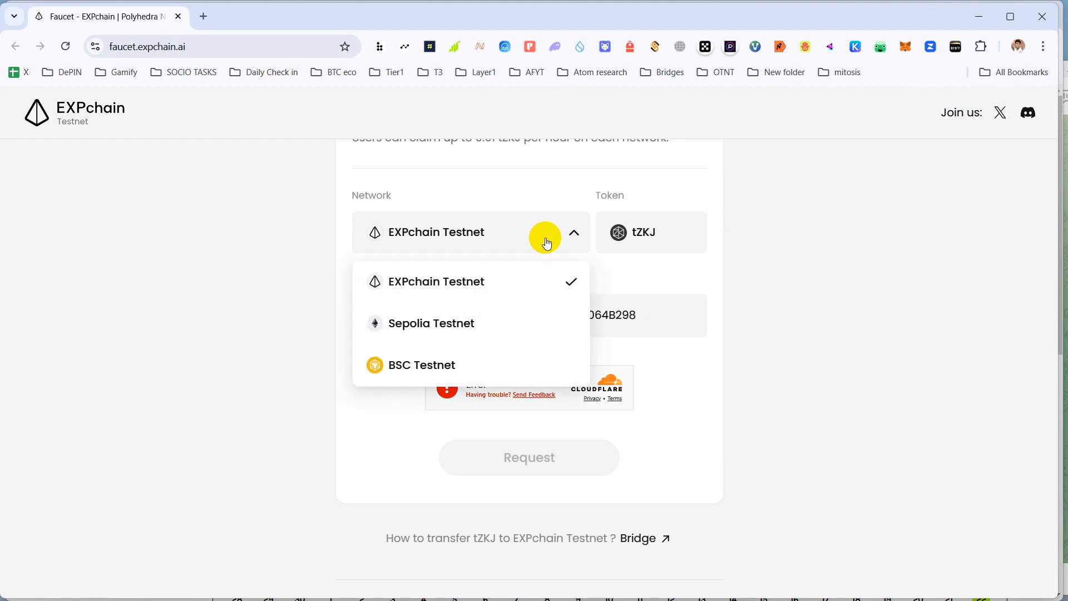
left_click(448, 368)
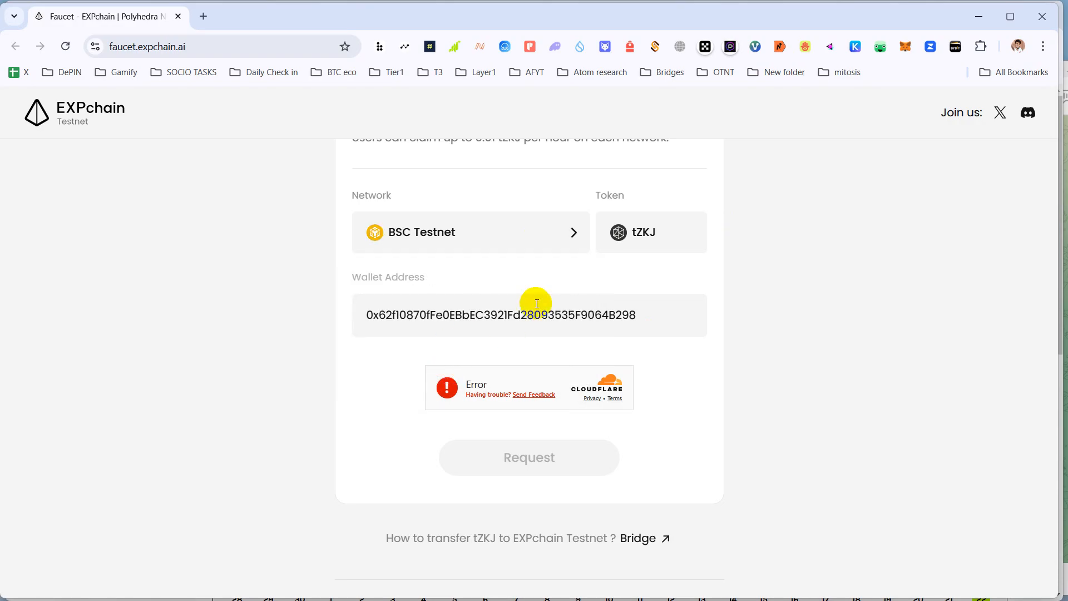
left_click(537, 233)
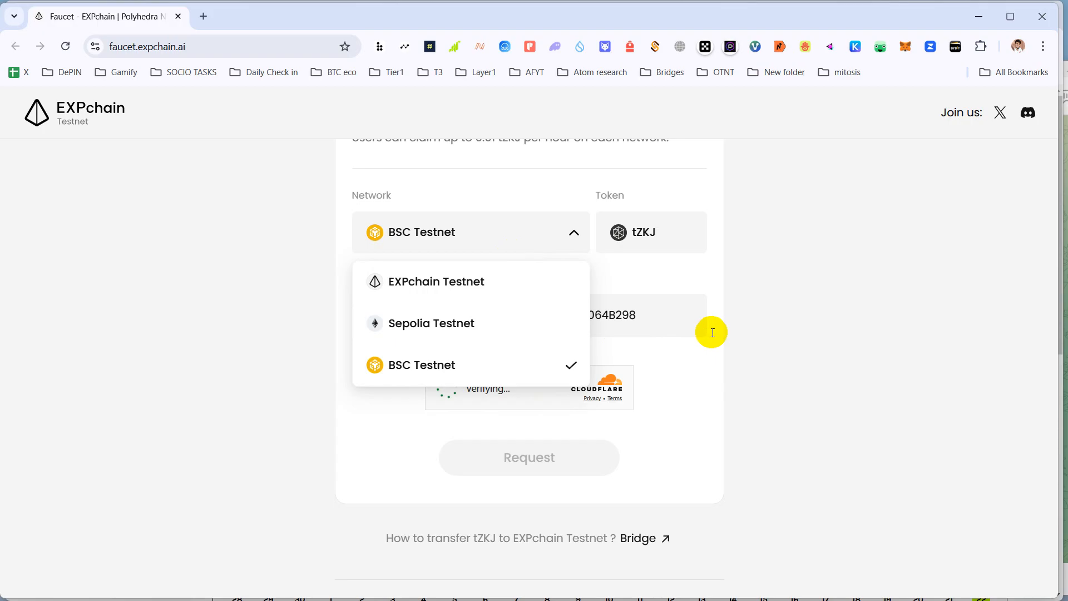
left_click(719, 366)
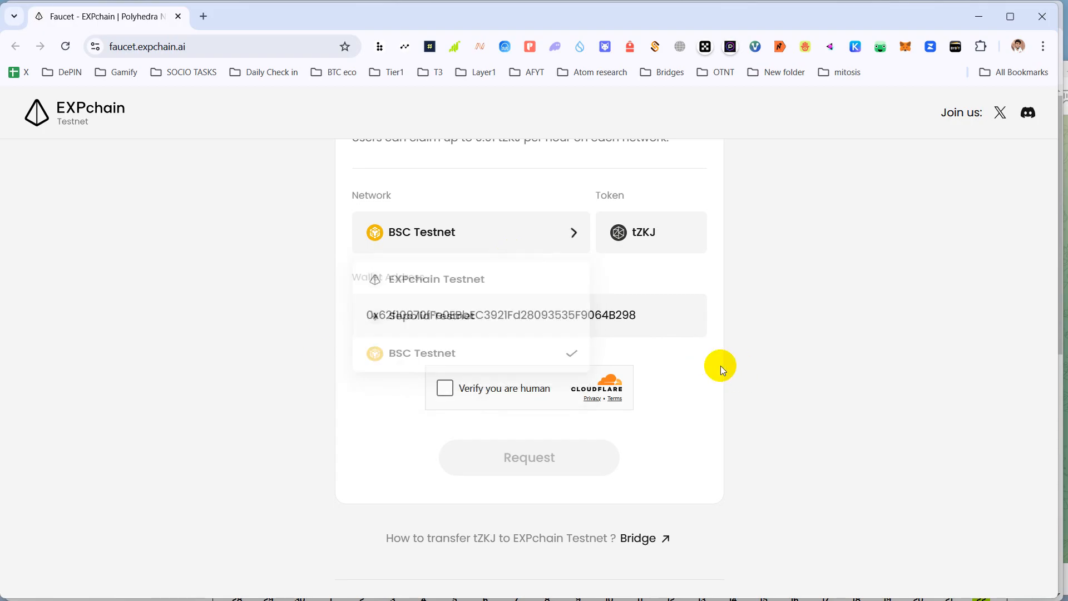
left_click(444, 390)
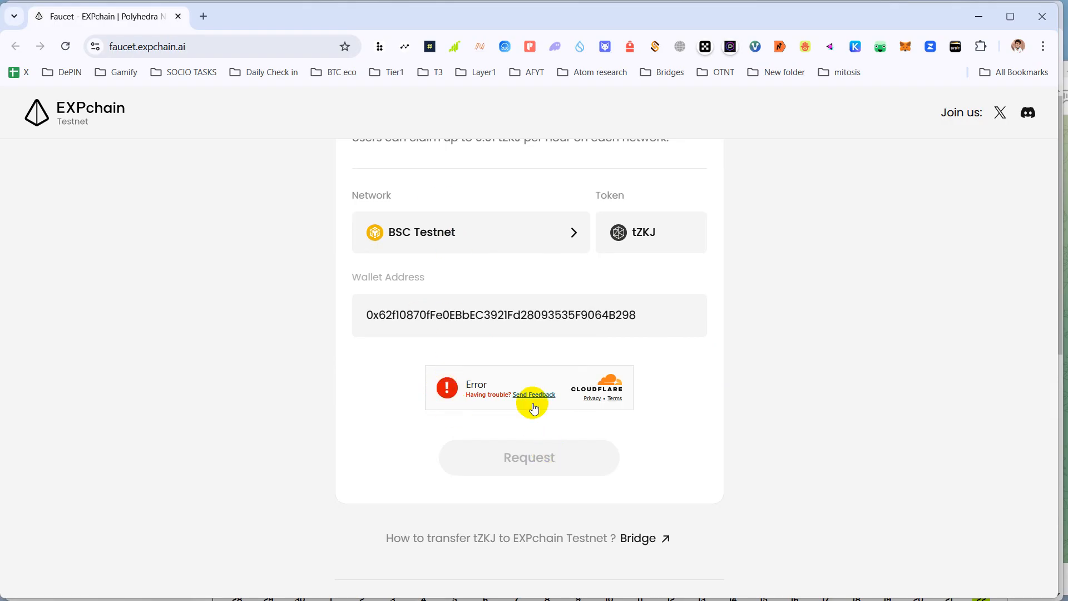
- Reselect BSC Testnet, request the tokens and dismiss the 0.01 tZKJ success message
left_click(506, 248)
left_click(485, 322)
left_click(493, 237)
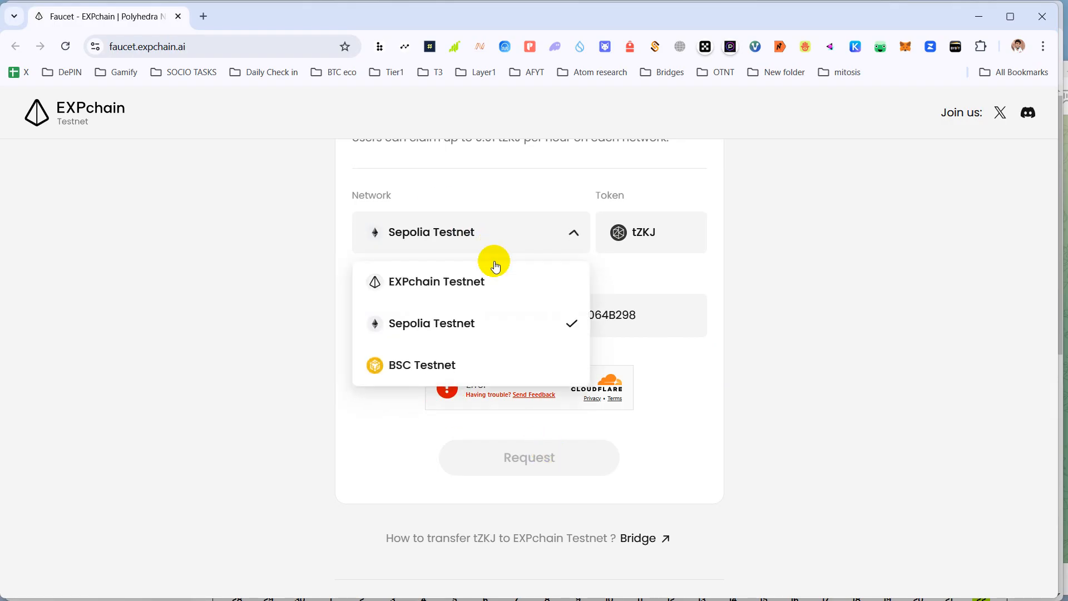
left_click(442, 365)
left_click(675, 322)
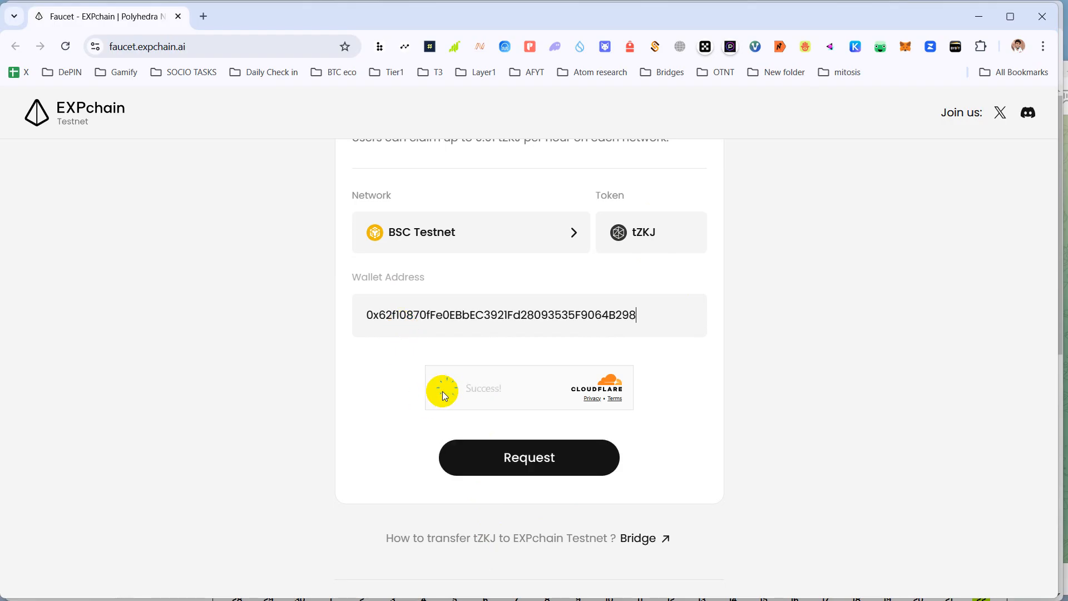
left_click(533, 459)
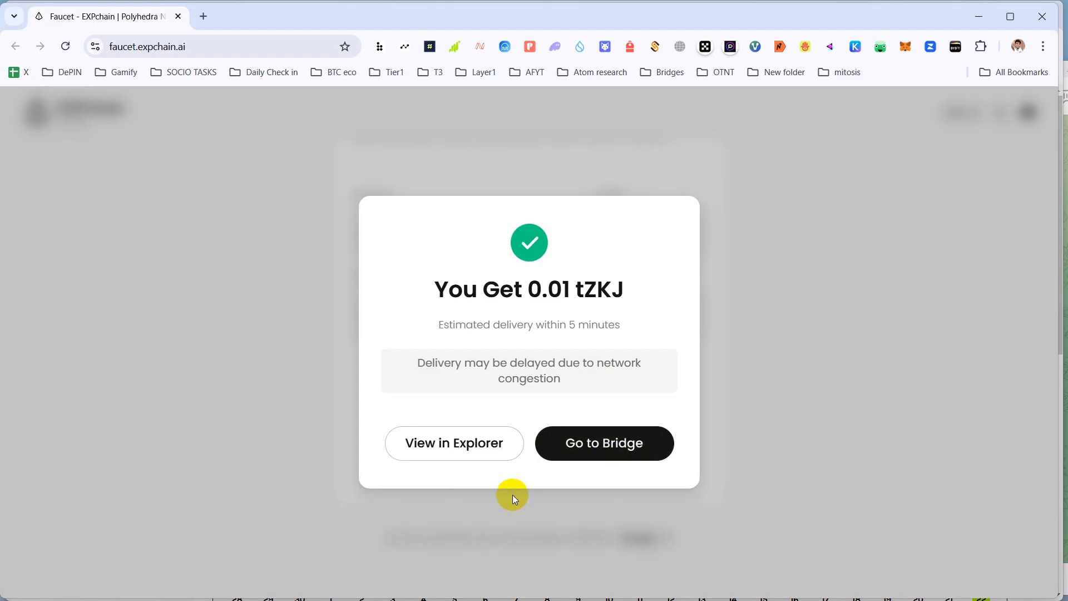
left_click(512, 495)
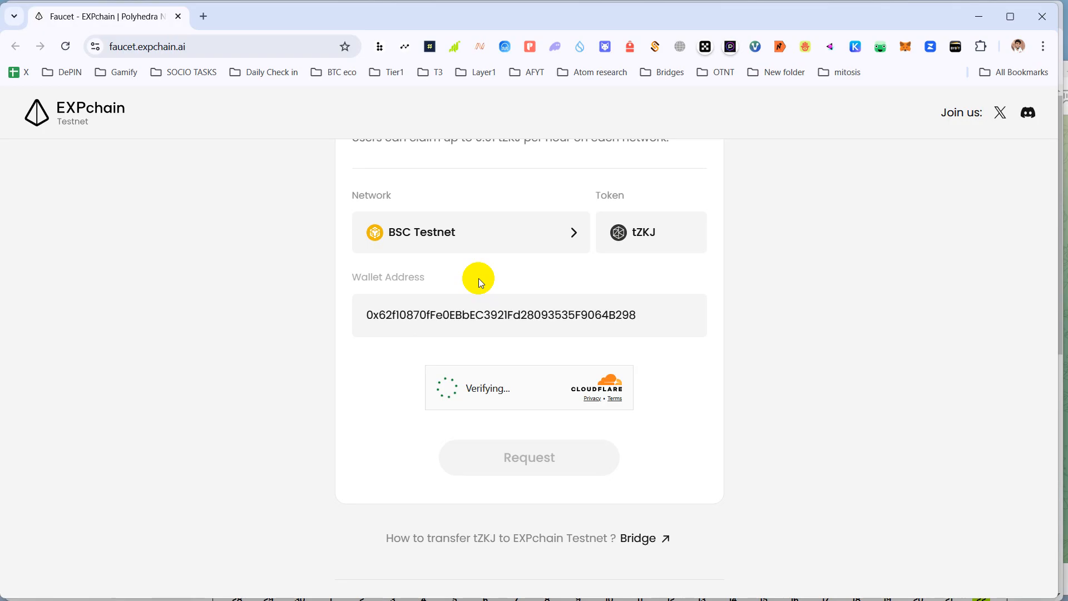
left_click(486, 249)
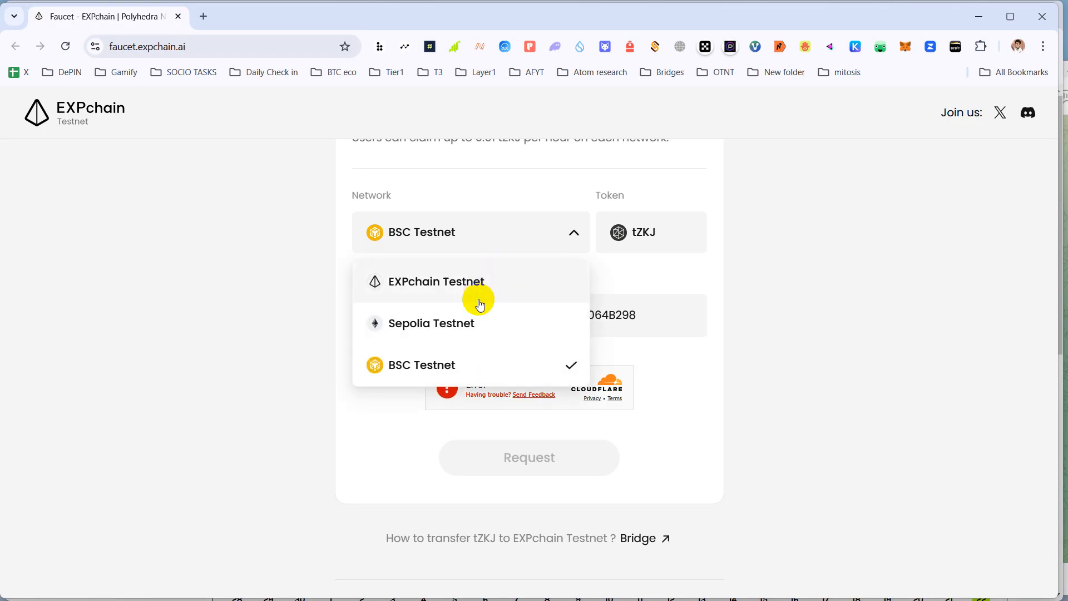
left_click(475, 330)
left_click(473, 245)
left_click(469, 358)
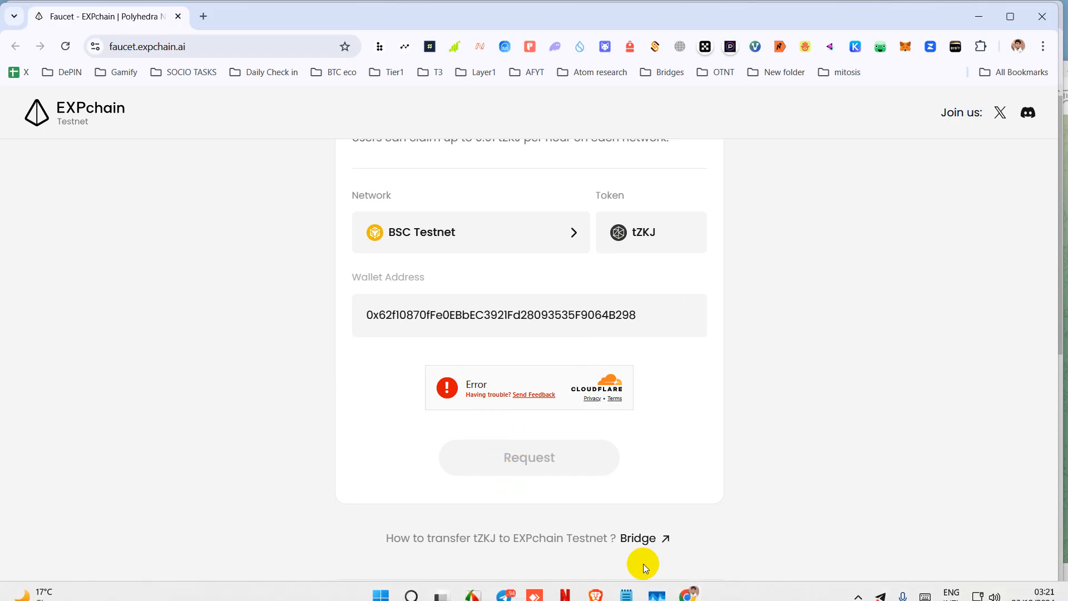
mouse_move(657, 598)
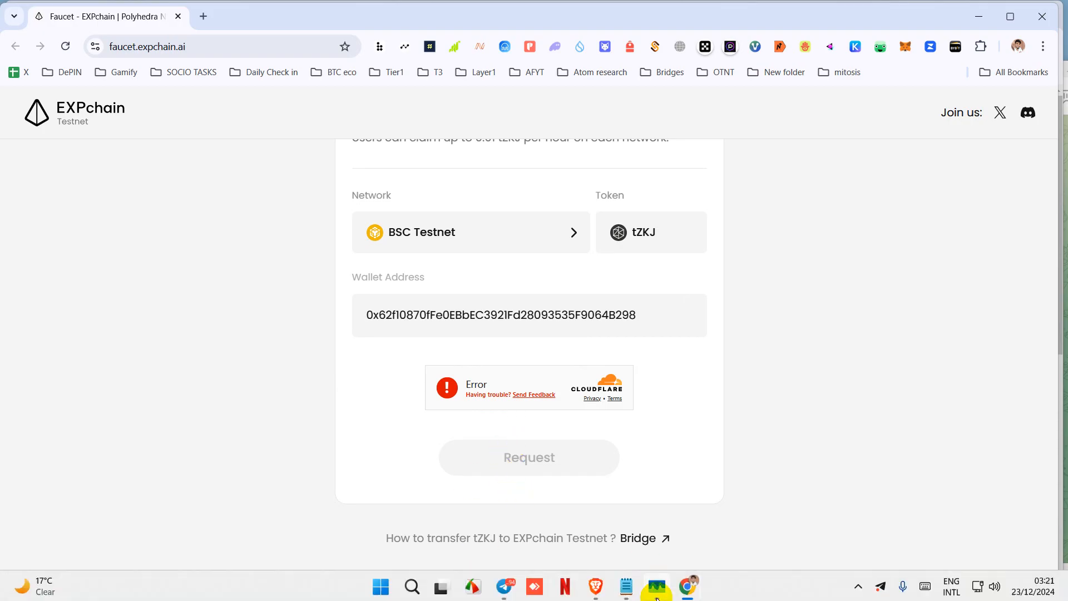
left_click(505, 588)
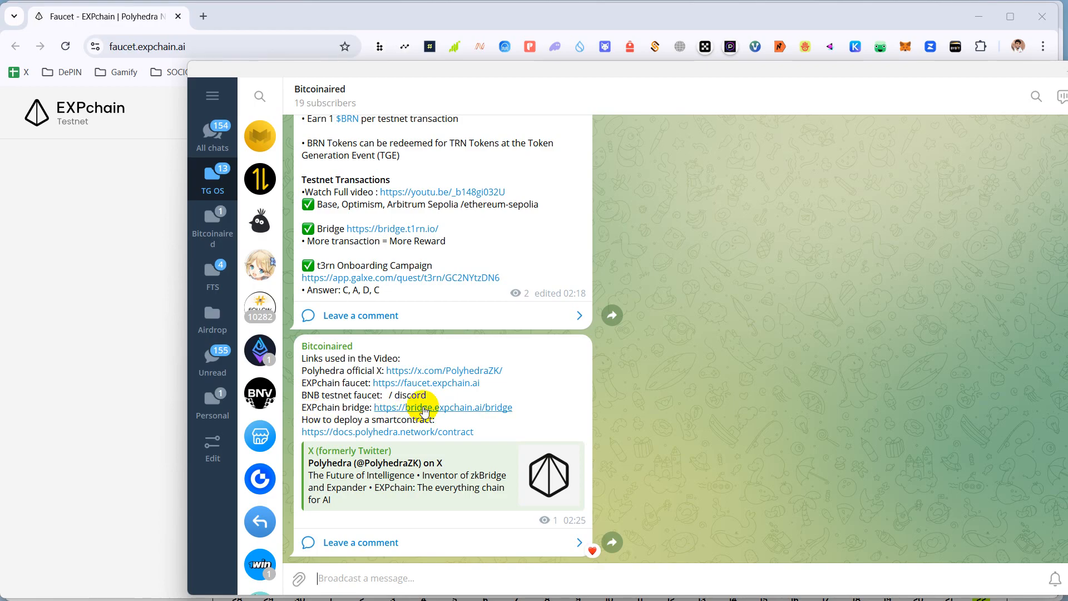
- Open the EXPchain bridge link from the Telegram post, loading the Sepolia-to-EXPchain tZKJ bridge
left_click(424, 408)
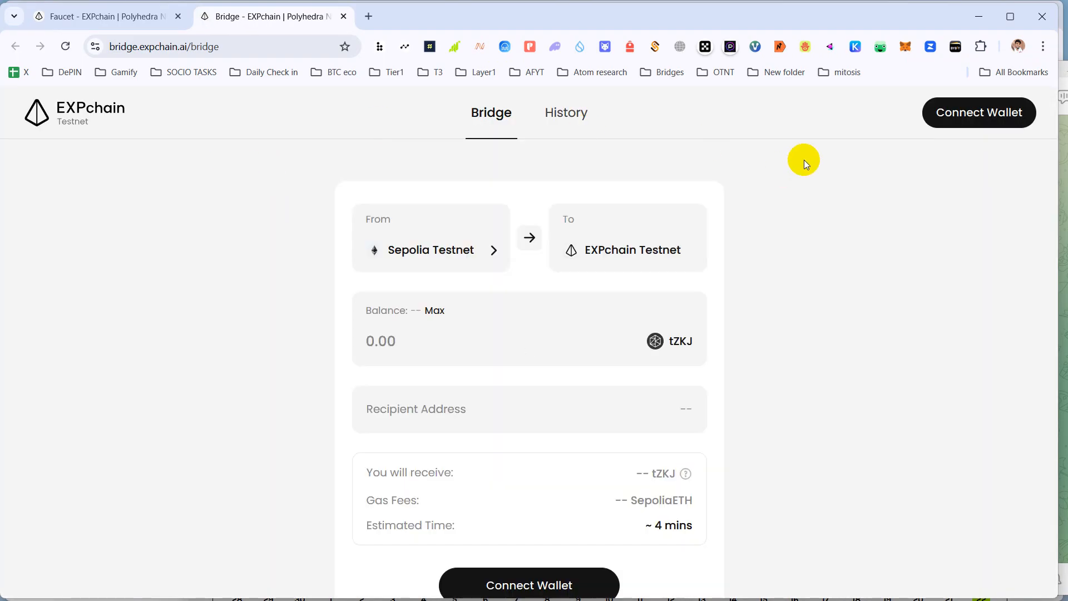
- Connect MetaMask to the EXPchain Bridge and approve the wallet's connection request
left_click(962, 112)
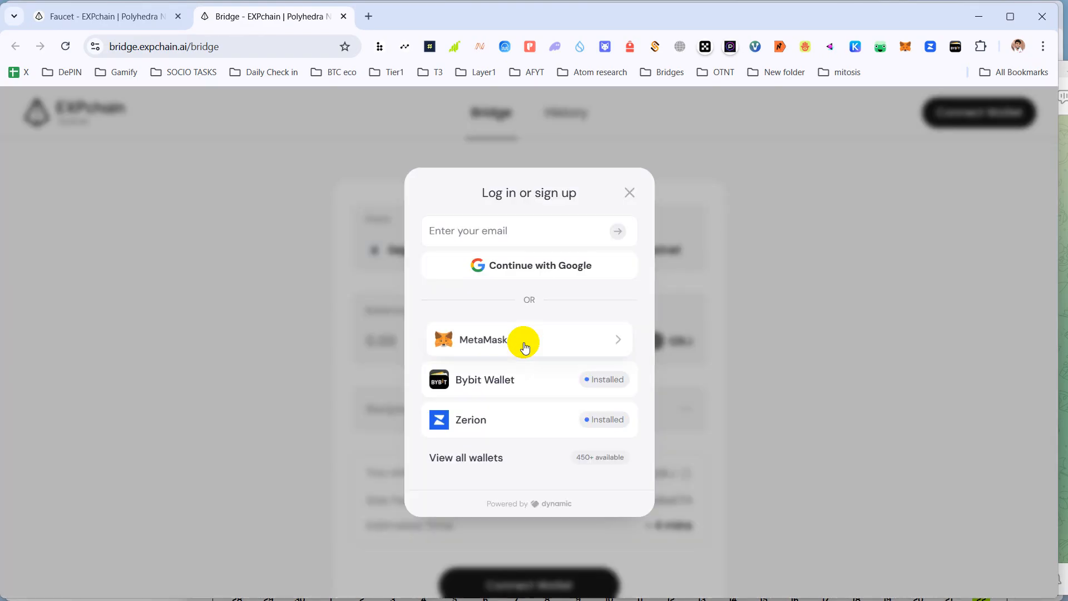
left_click(524, 346)
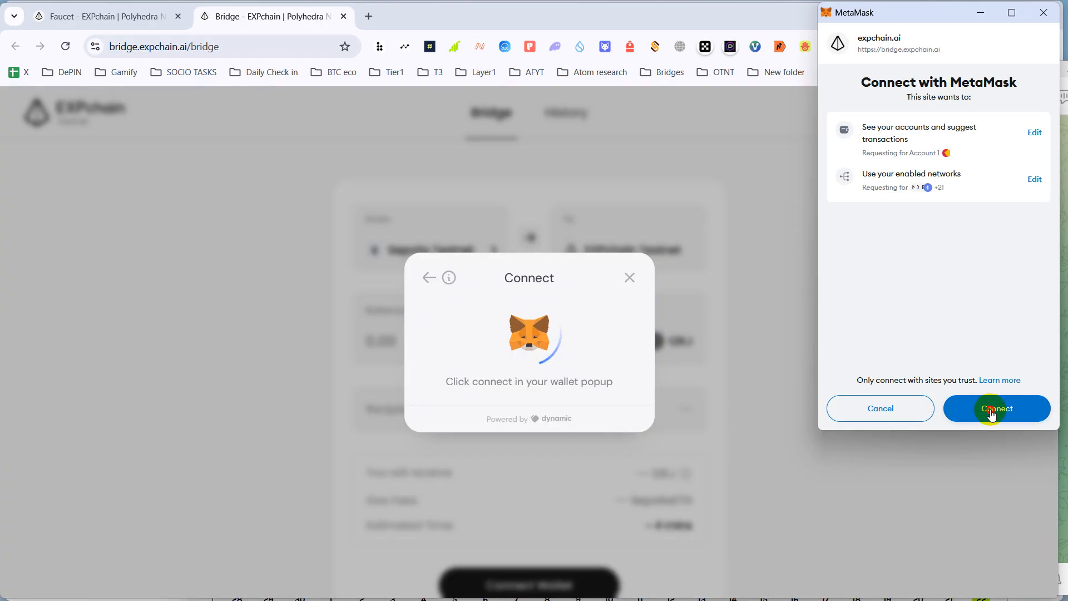
left_click(988, 409)
left_click(991, 412)
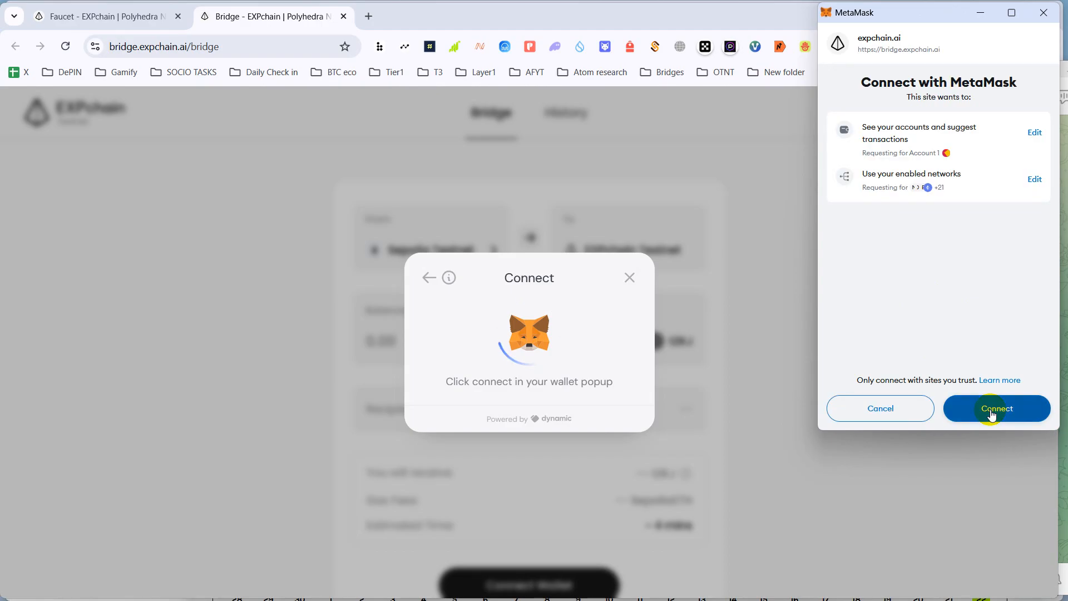
left_click(992, 413)
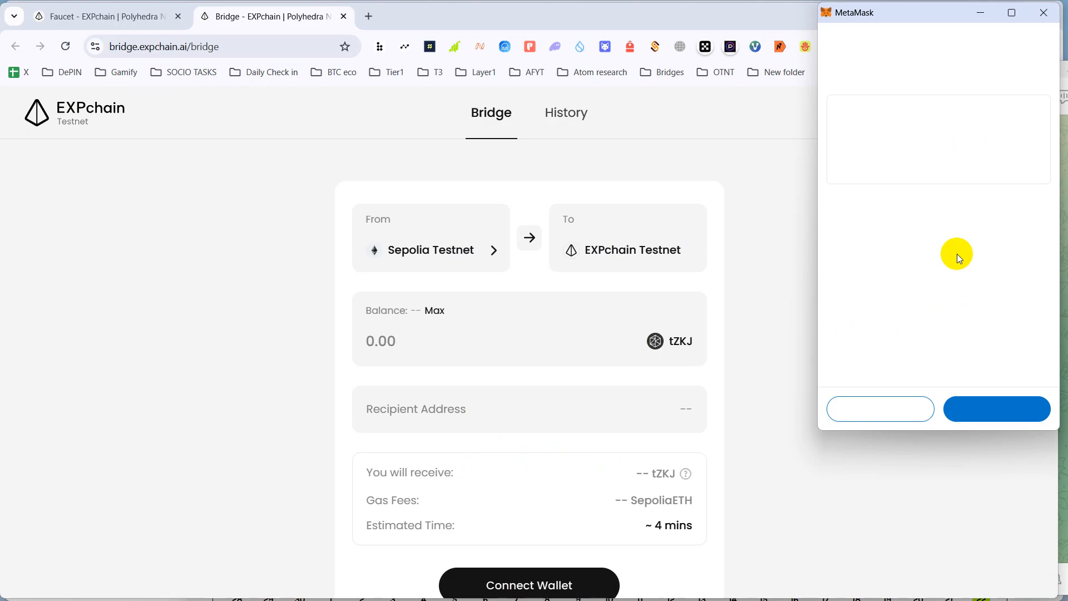
- Approve adding BSC Testnet in MetaMask, dismiss its mismatch warnings, and confirm the bridge sign-in
left_click(993, 410)
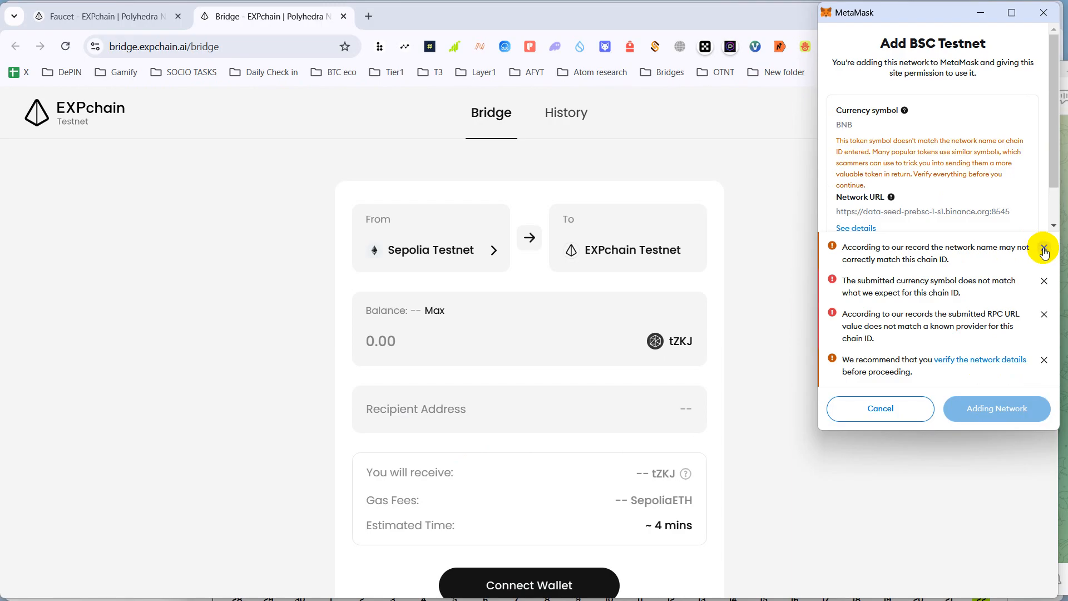
left_click(1043, 248)
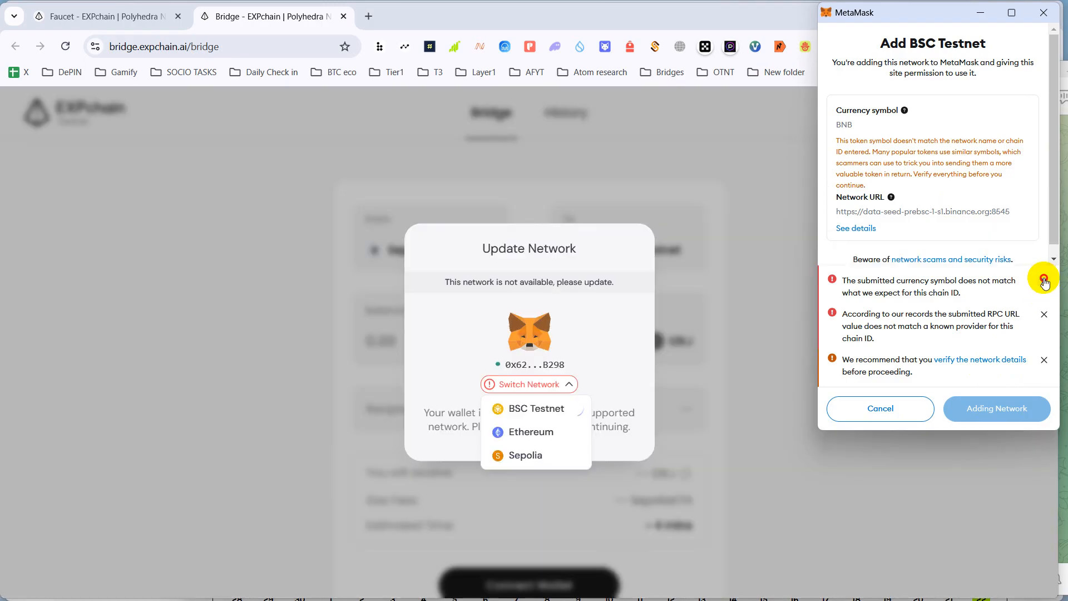
left_click(1044, 280)
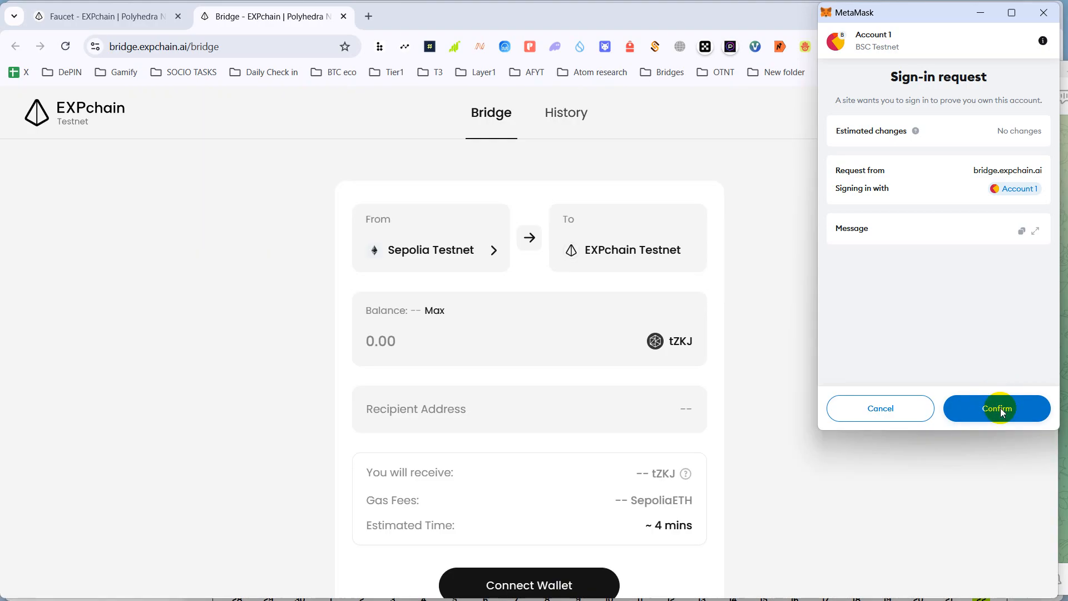
left_click(1000, 410)
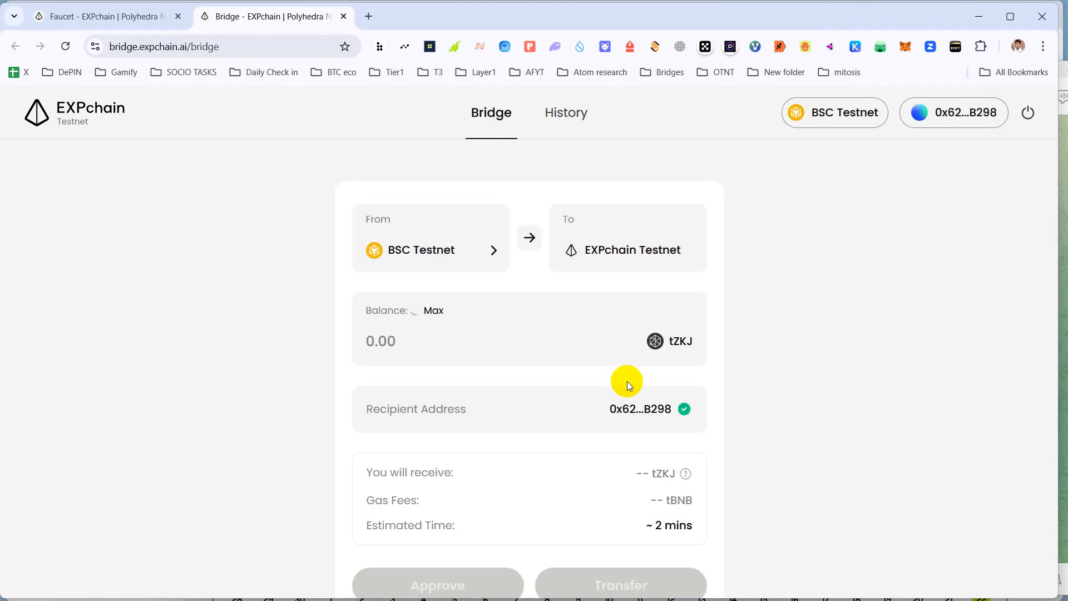
scroll(621, 389, "down", 2)
scroll(620, 389, "up", 2)
scroll(545, 319, "down", 2)
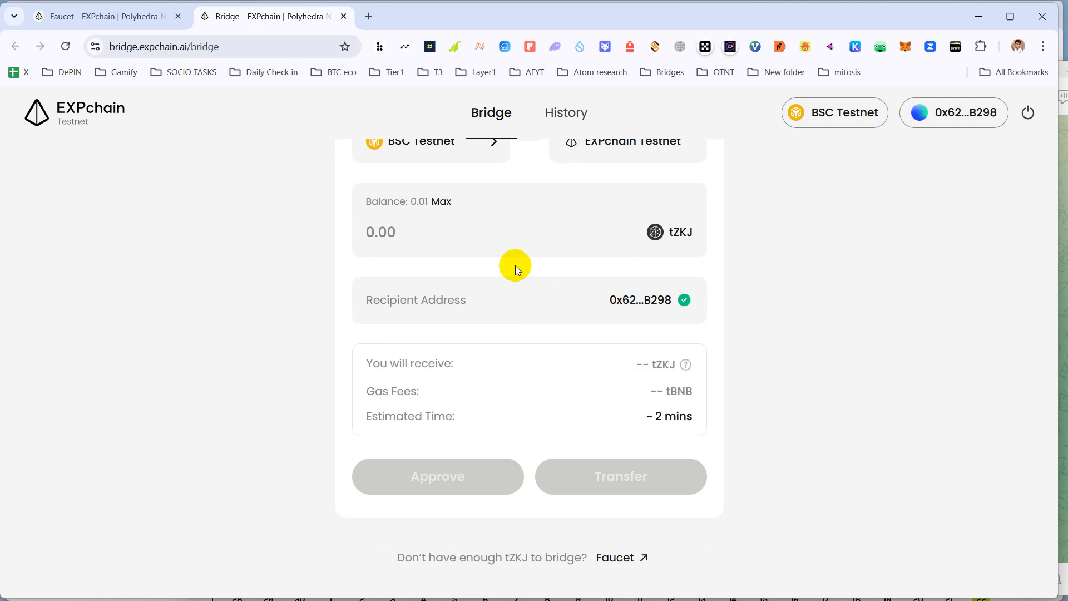
scroll(489, 258, "up", 2)
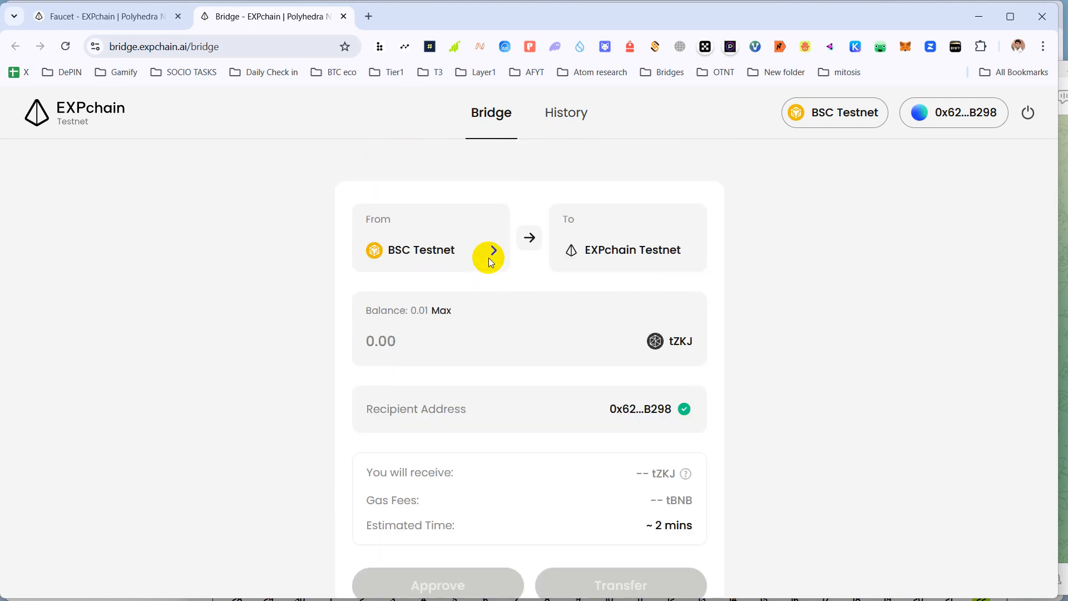
left_click(460, 247)
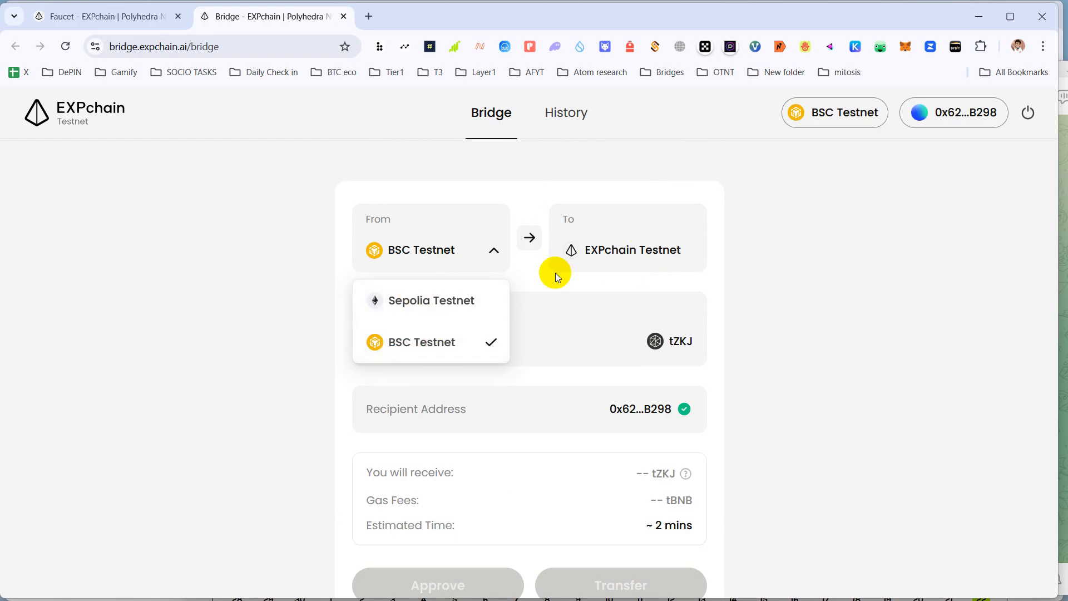
left_click(531, 275)
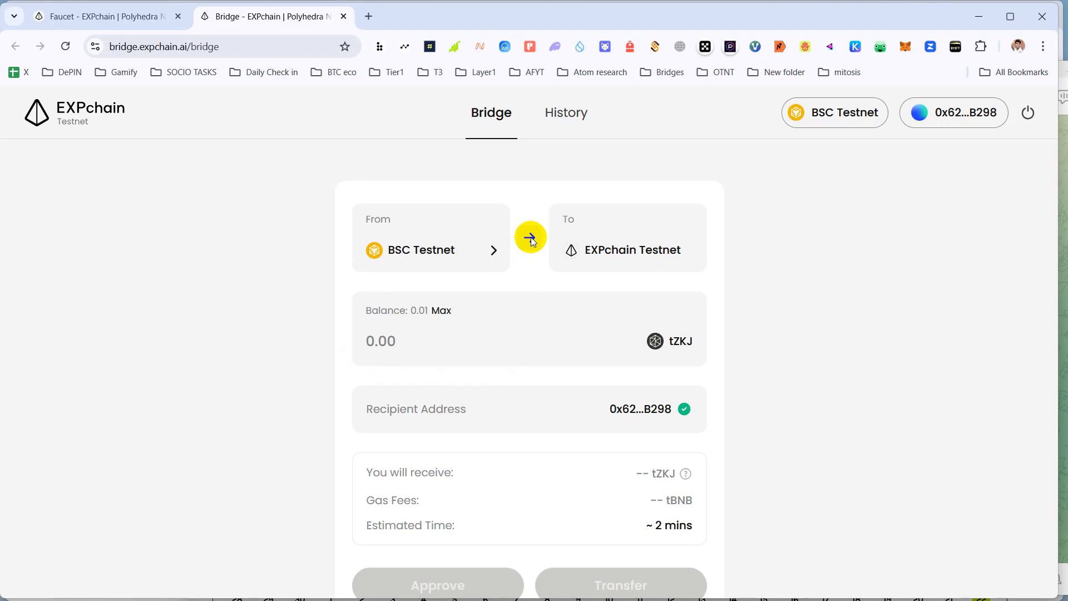
double_click(531, 237)
left_click(527, 257)
left_click(492, 251)
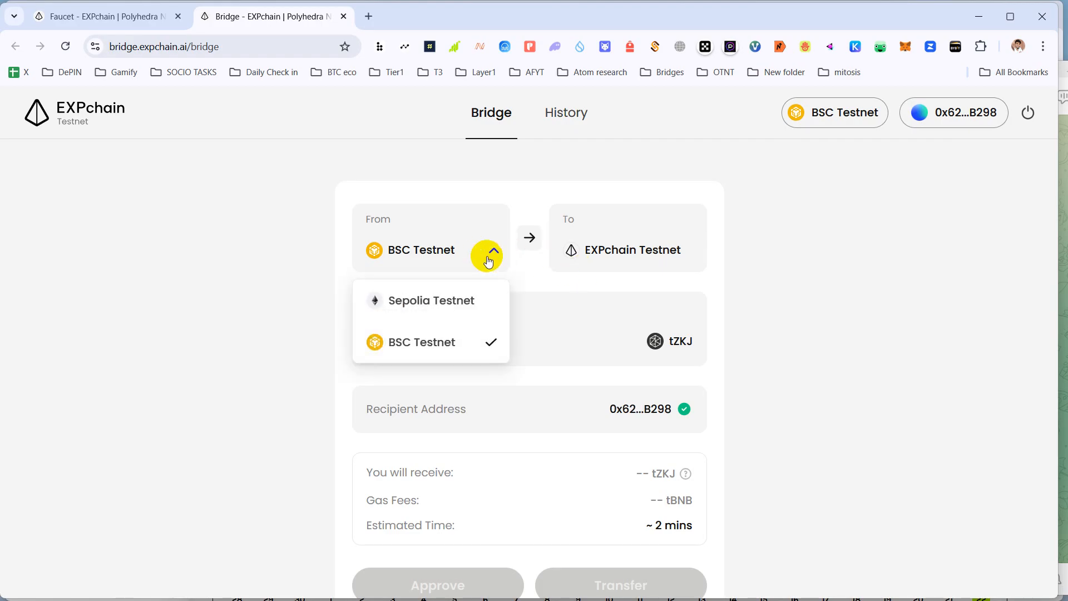
left_click(438, 306)
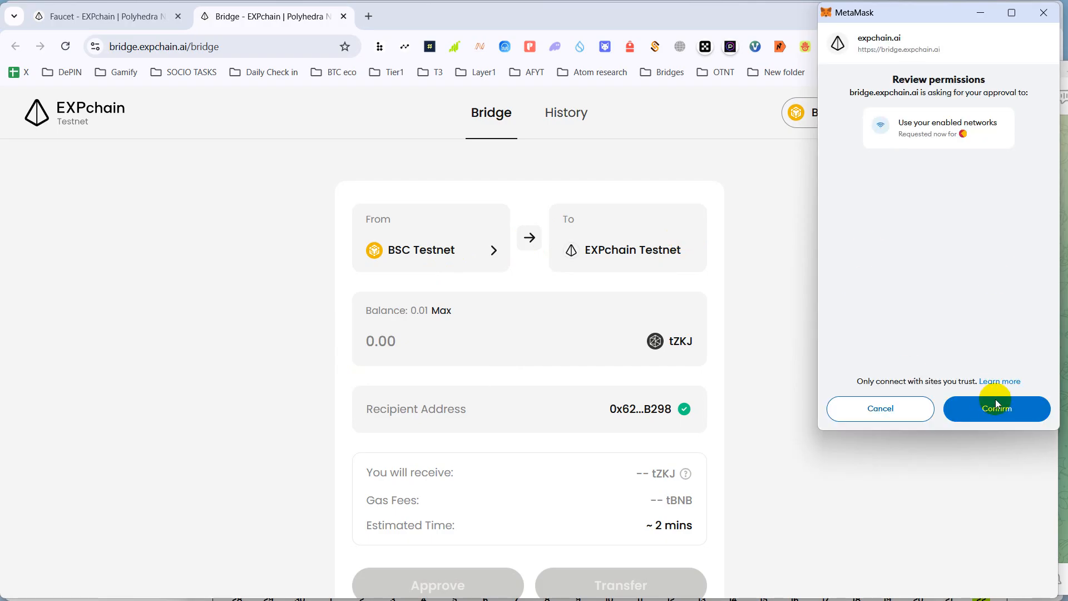
left_click(996, 406)
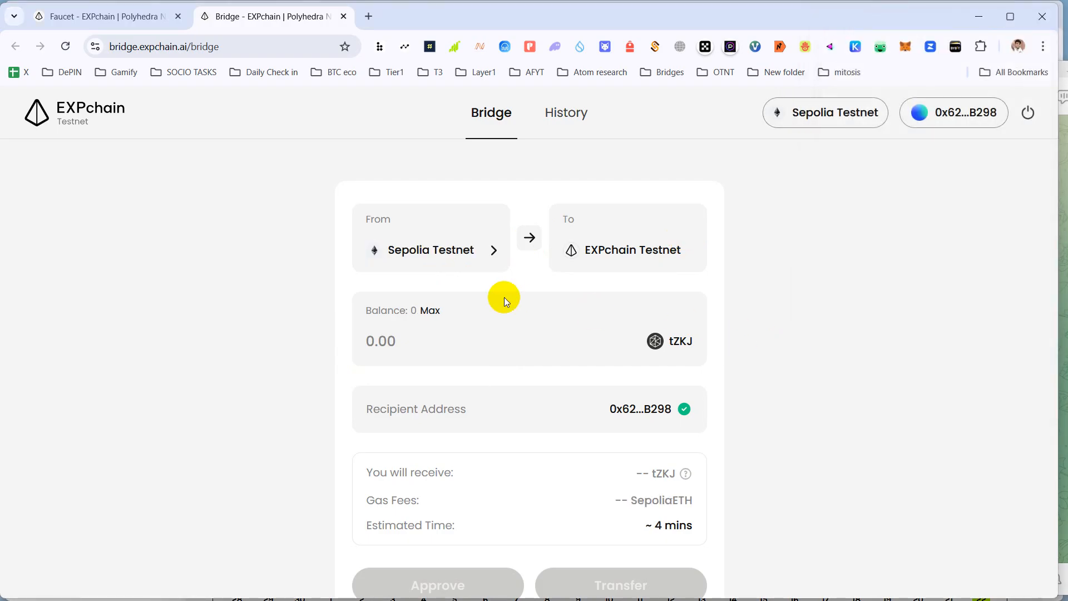
left_click(455, 268)
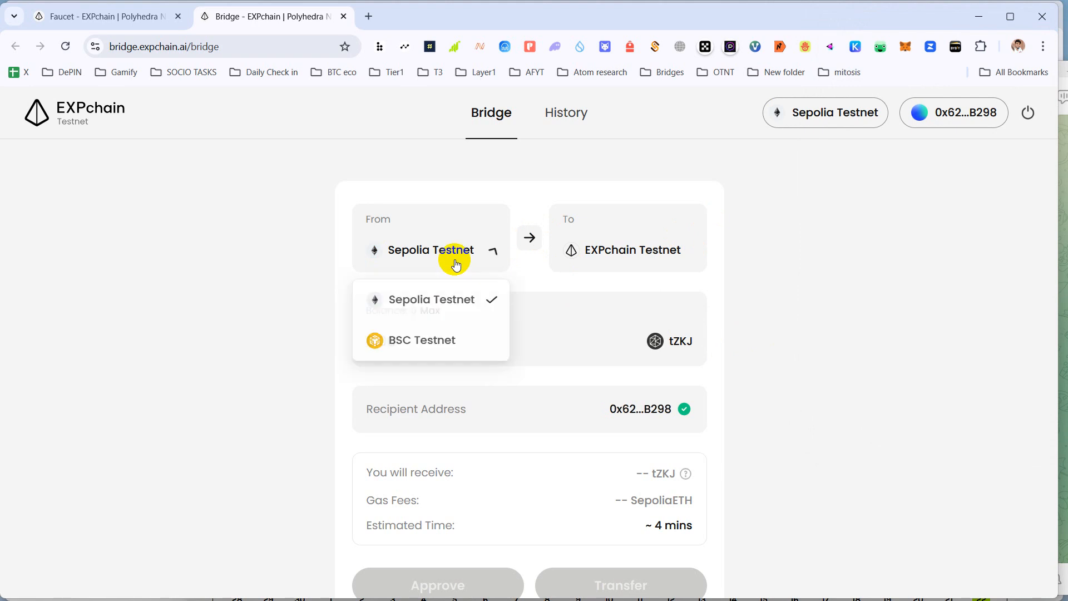
left_click(426, 346)
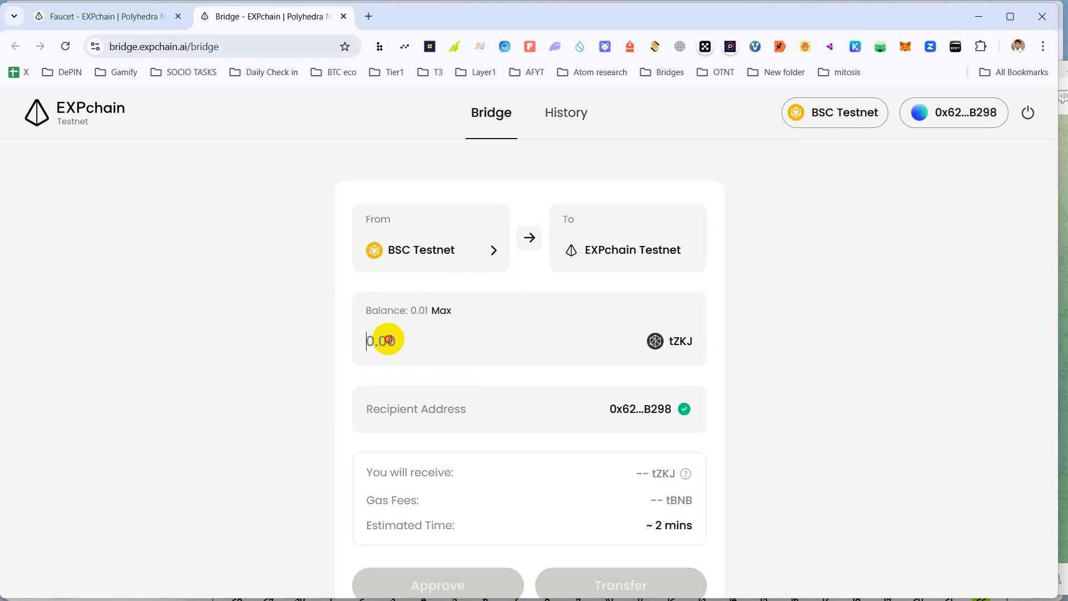
- Enter 0.0001 tZKJ to bridge and approve the spending cap in MetaMask
left_click(388, 367)
type("0.0001")
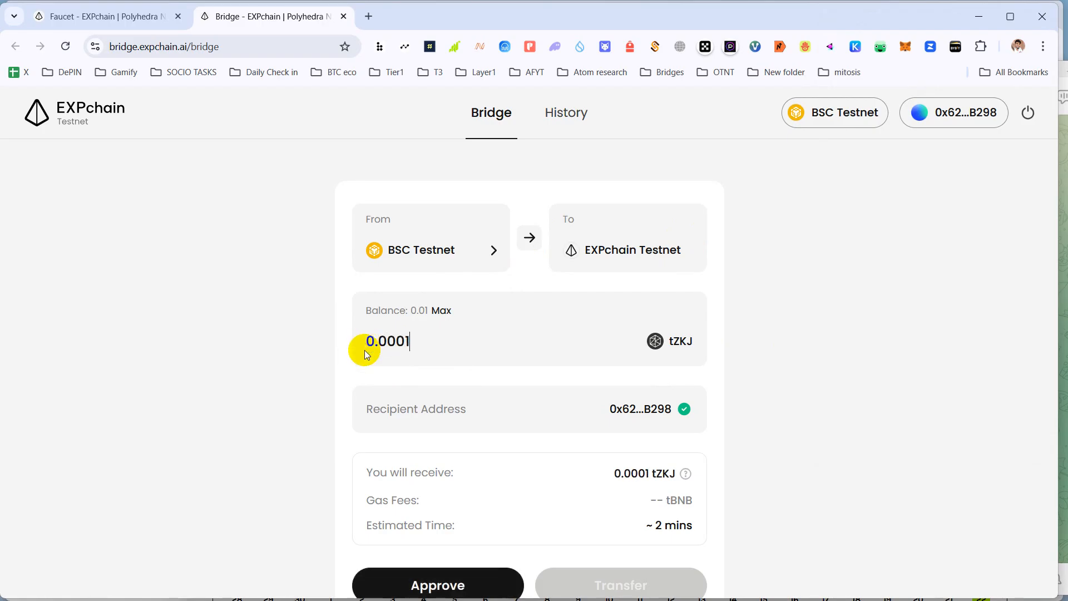
scroll(370, 349, "down", 2)
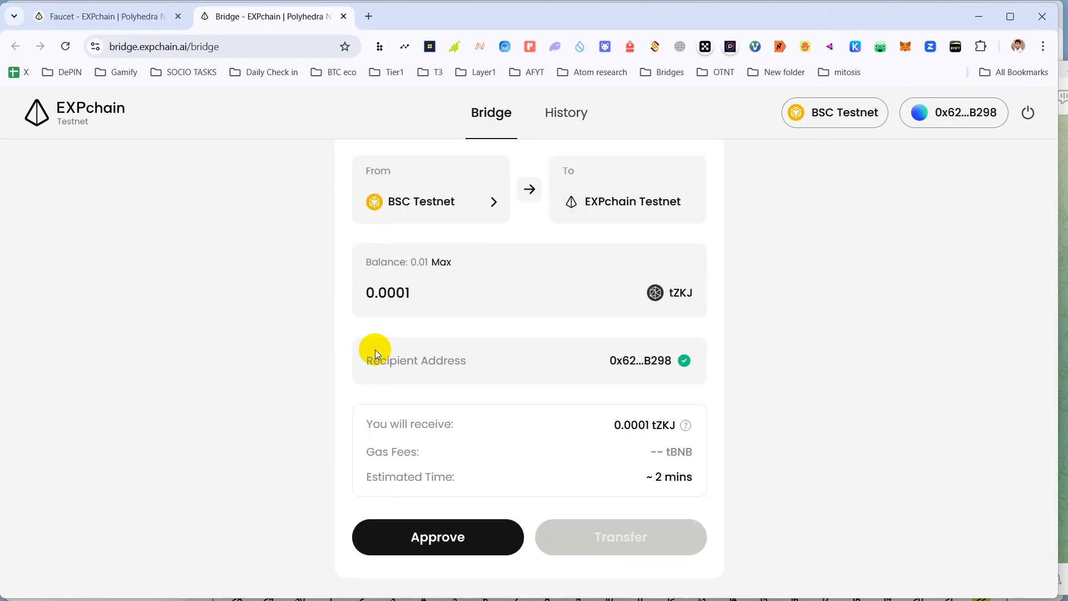
left_click(425, 463)
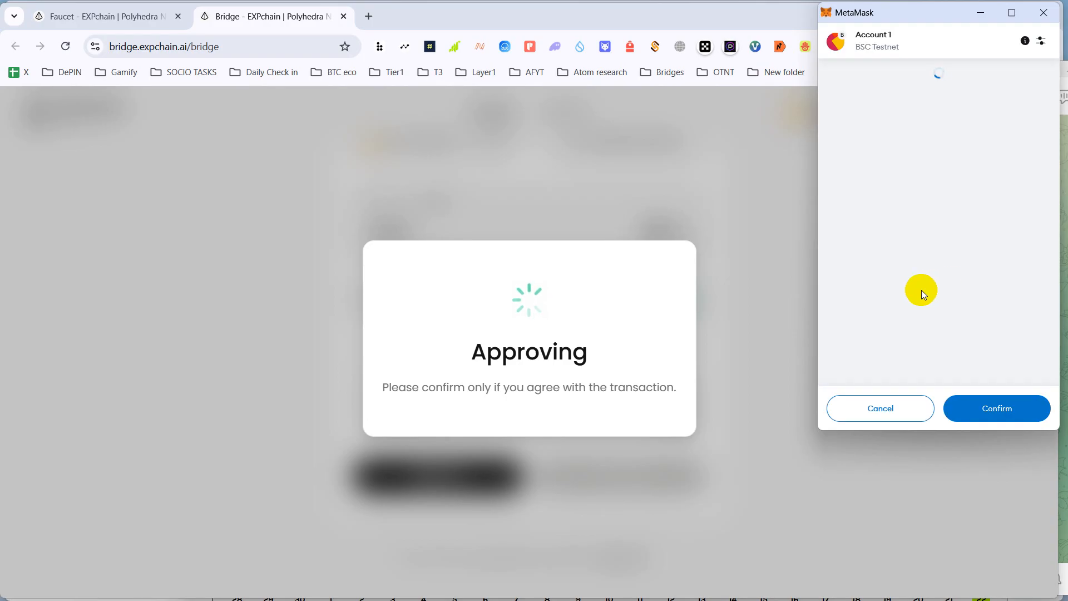
left_click(988, 410)
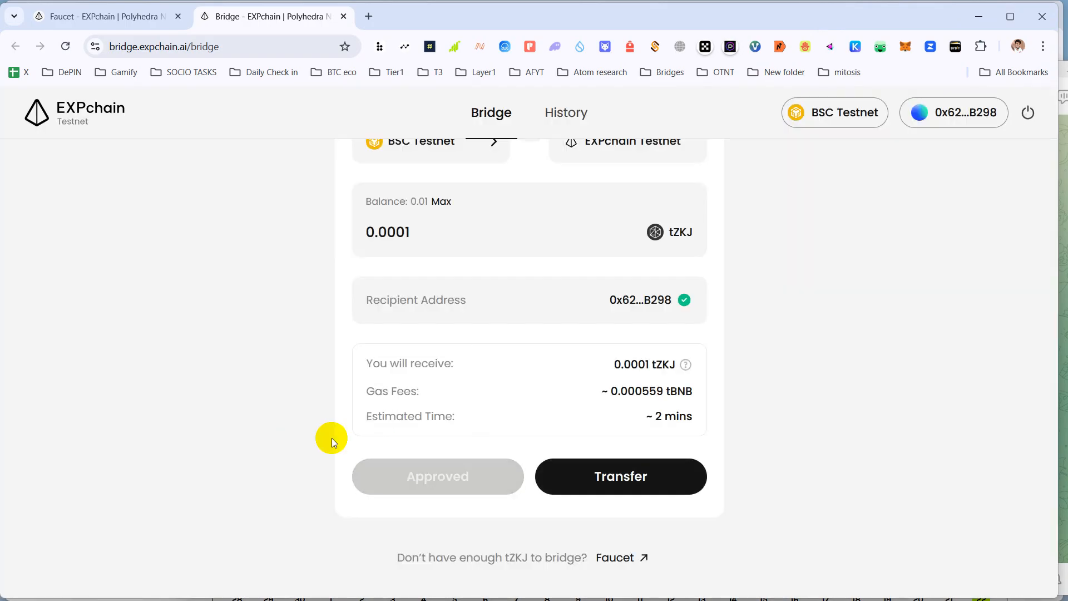
- Transfer the 0.0001 tZKJ, confirm it in MetaMask, and reset the form for another transfer
mouse_move(564, 598)
scroll(472, 388, "up", 2)
scroll(473, 388, "down", 2)
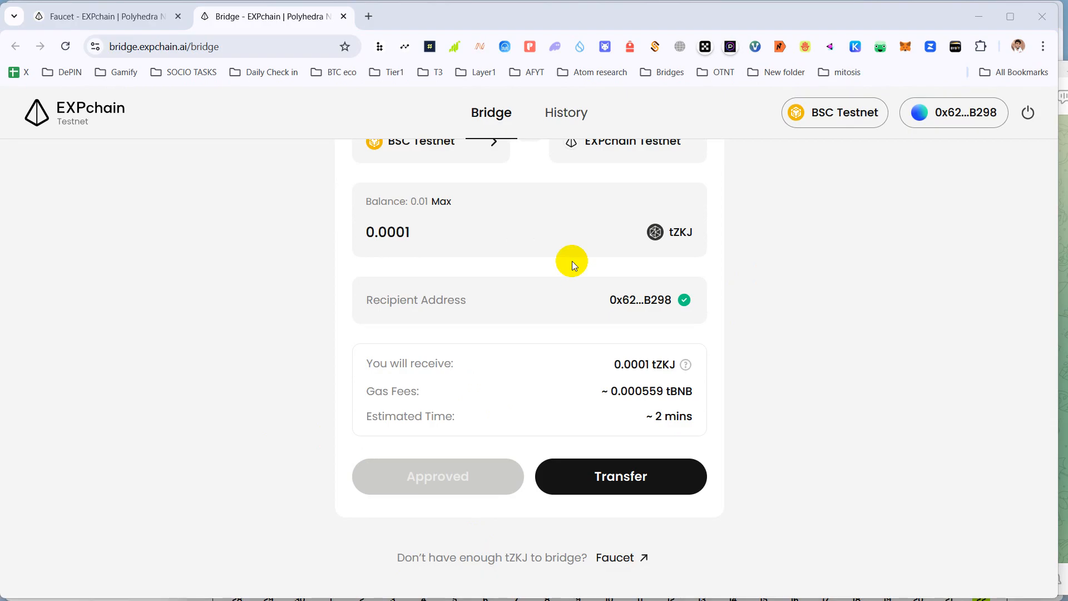
left_click(596, 477)
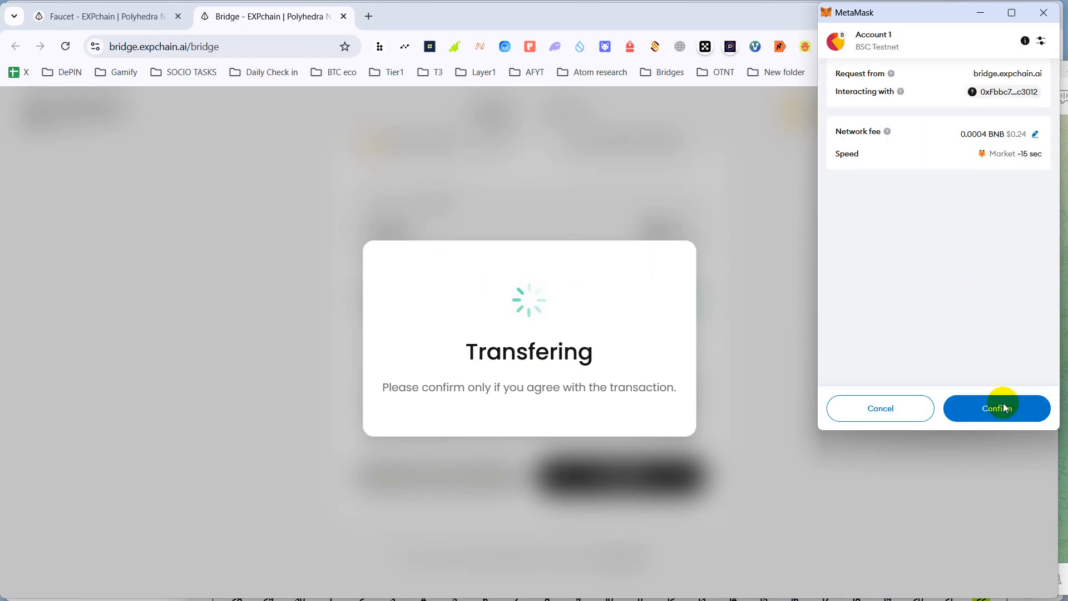
left_click(993, 405)
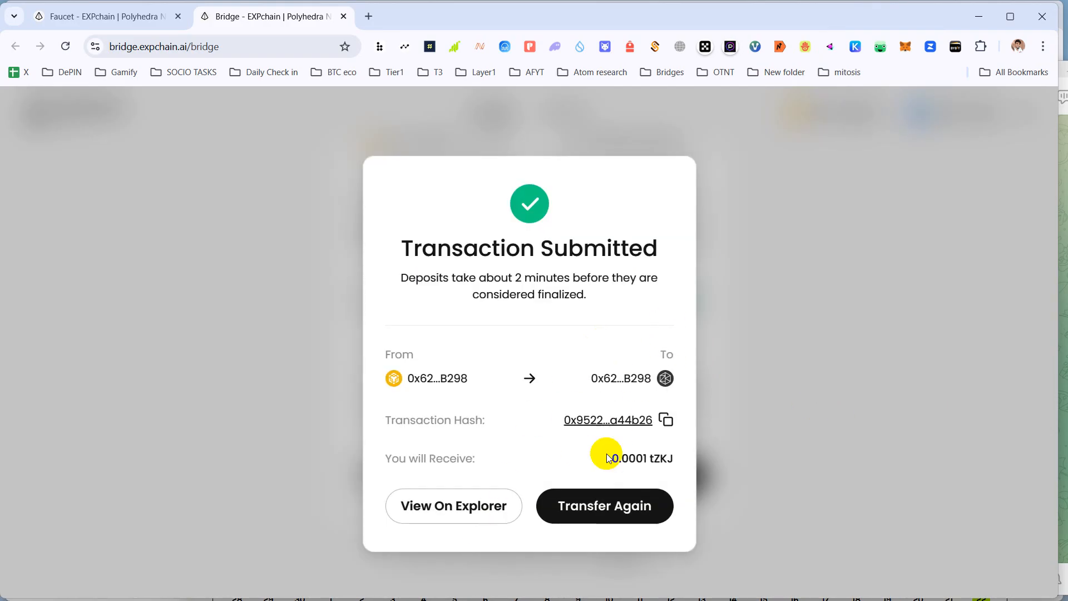
left_click(598, 506)
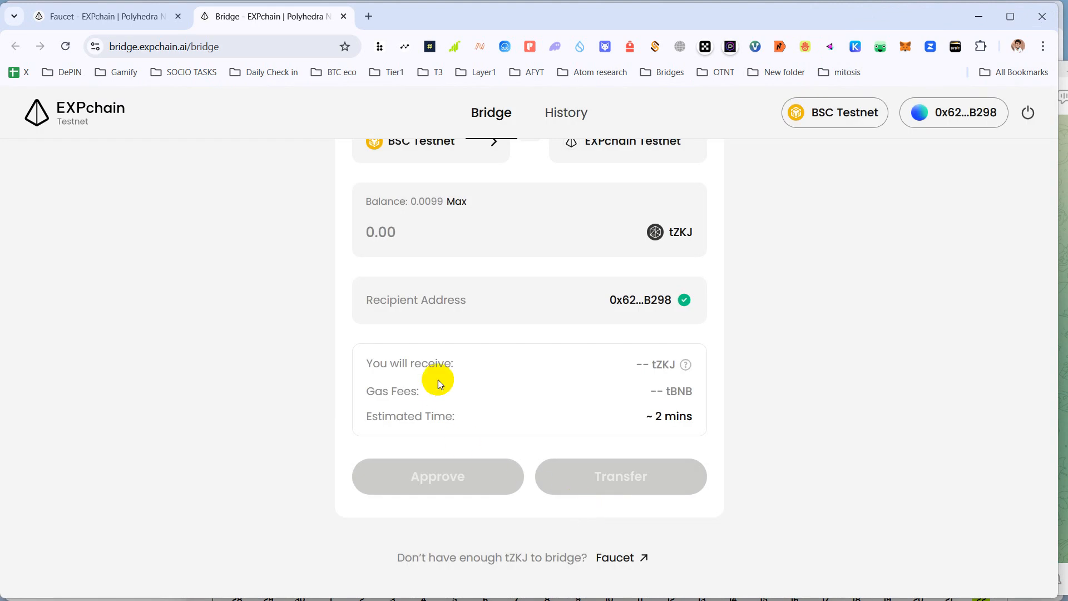
- Enter 0.0001 tZKJ again, approve its spending cap, and confirm the second transfer in MetaMask
left_click(374, 232)
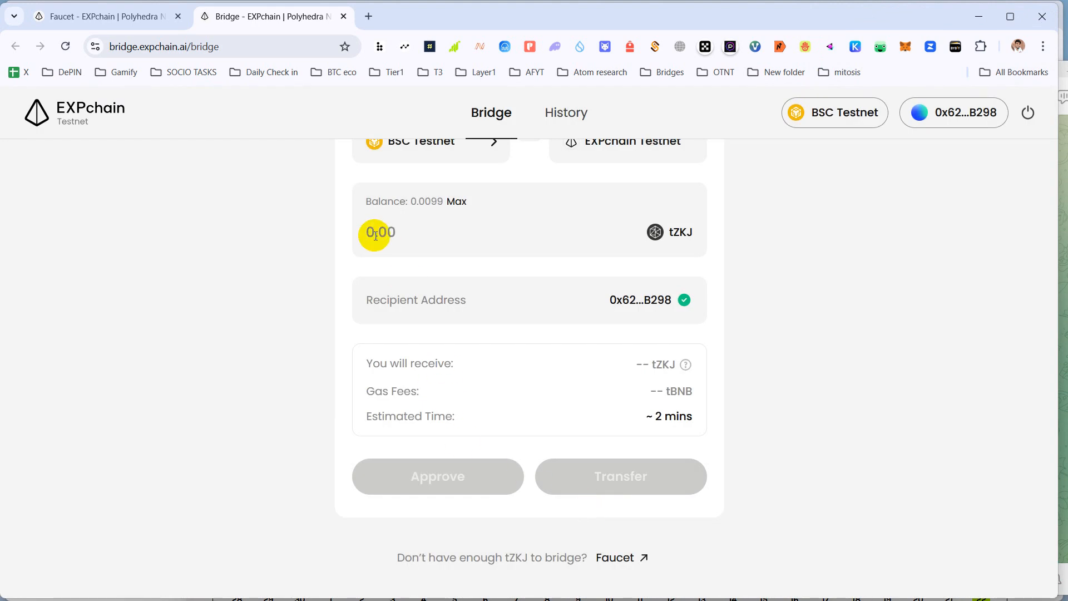
type("0.0001")
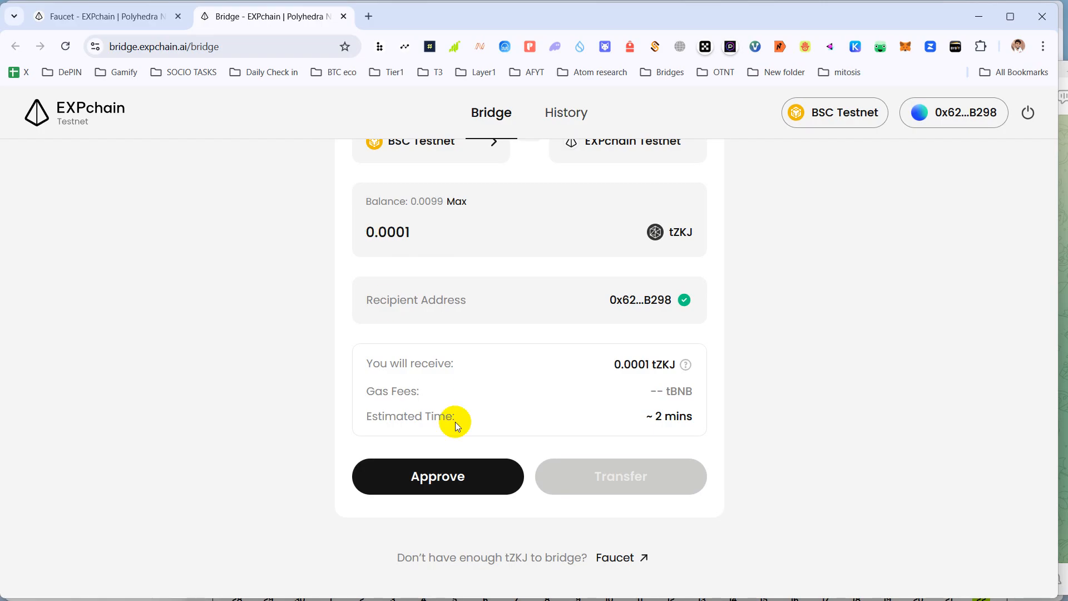
left_click(438, 489)
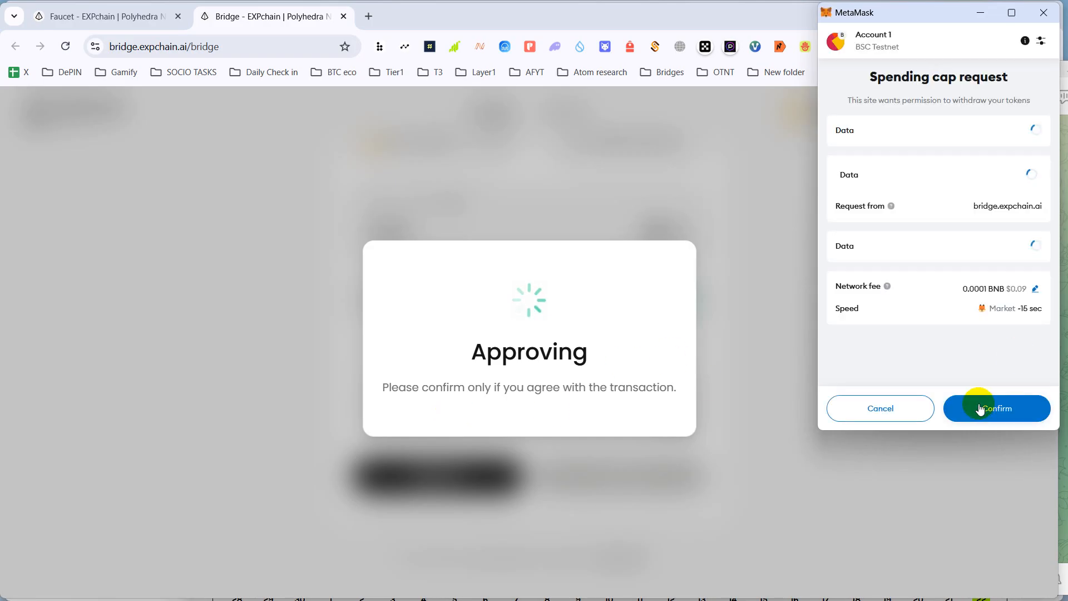
left_click(980, 409)
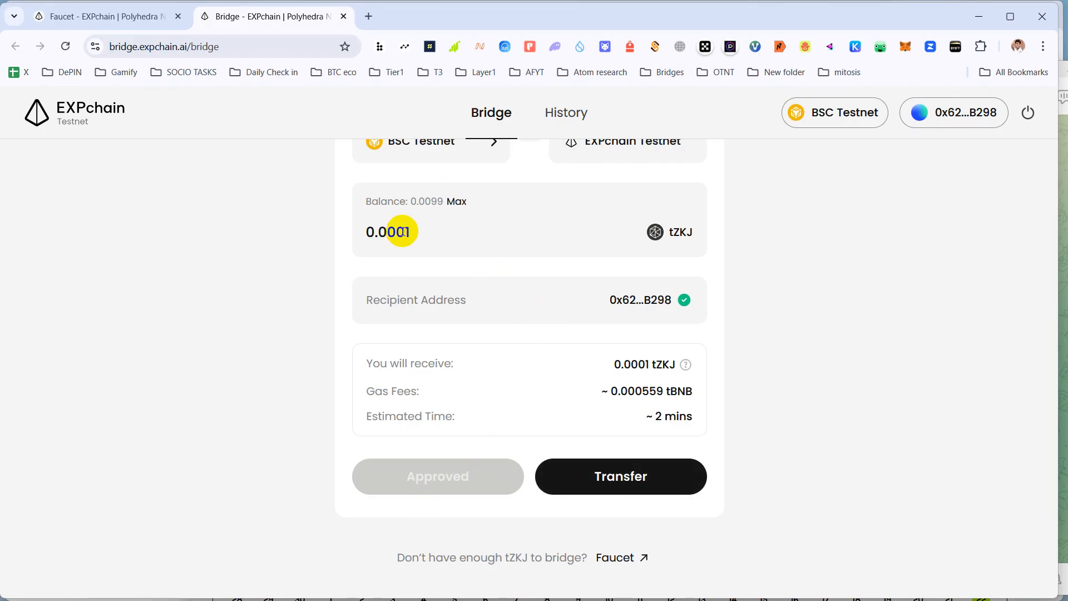
left_click(608, 494)
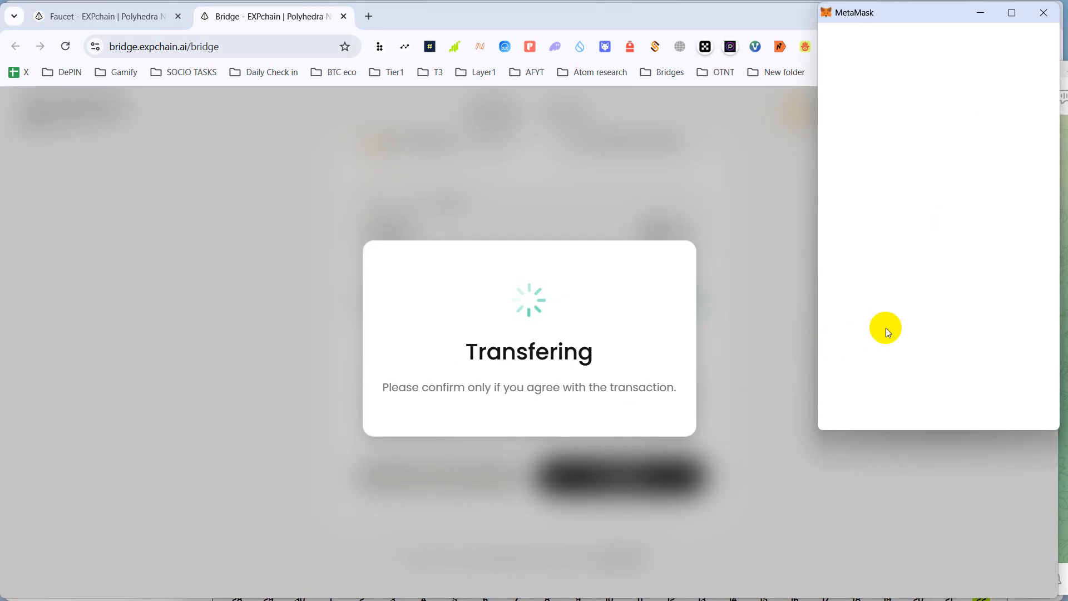
left_click(1005, 411)
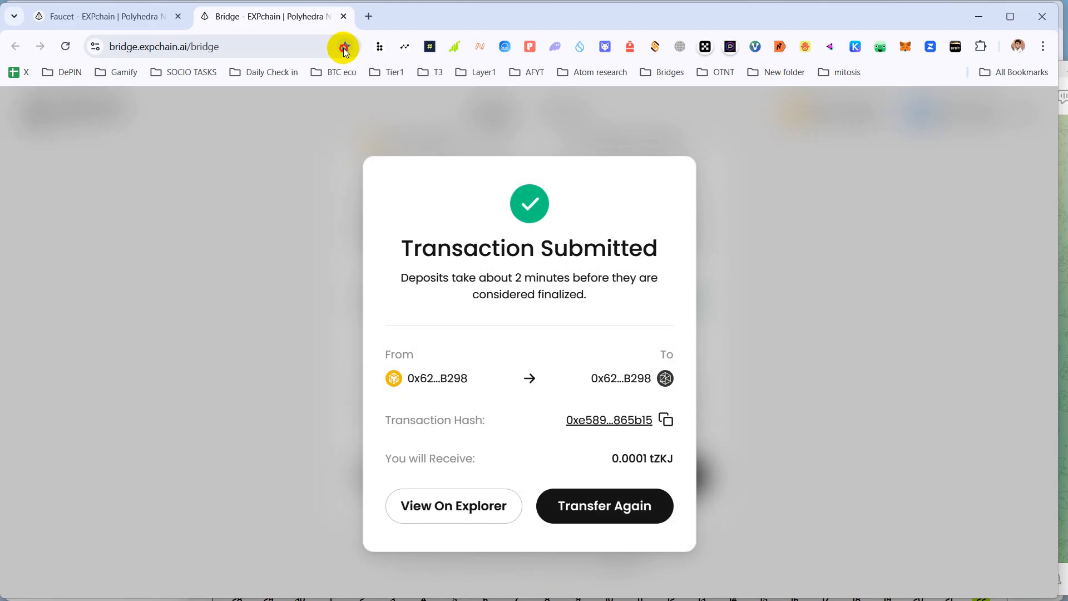
- Bookmark the EXPchain Bridge page into the Bridges folder and return to an empty transfer form
left_click(344, 49)
left_click(222, 145)
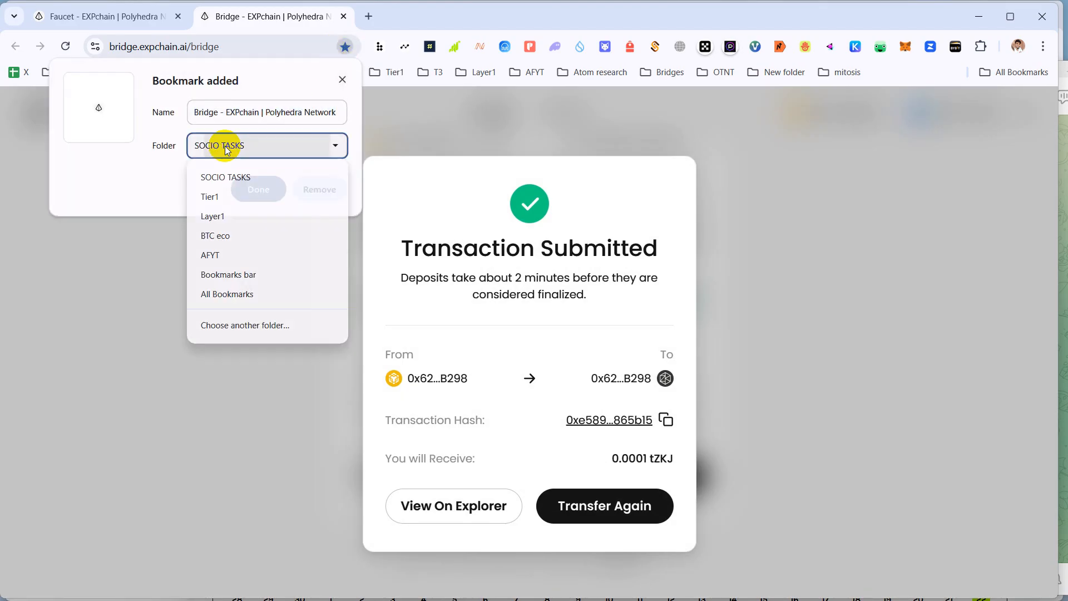
left_click(231, 325)
scroll(436, 345, "down", 2)
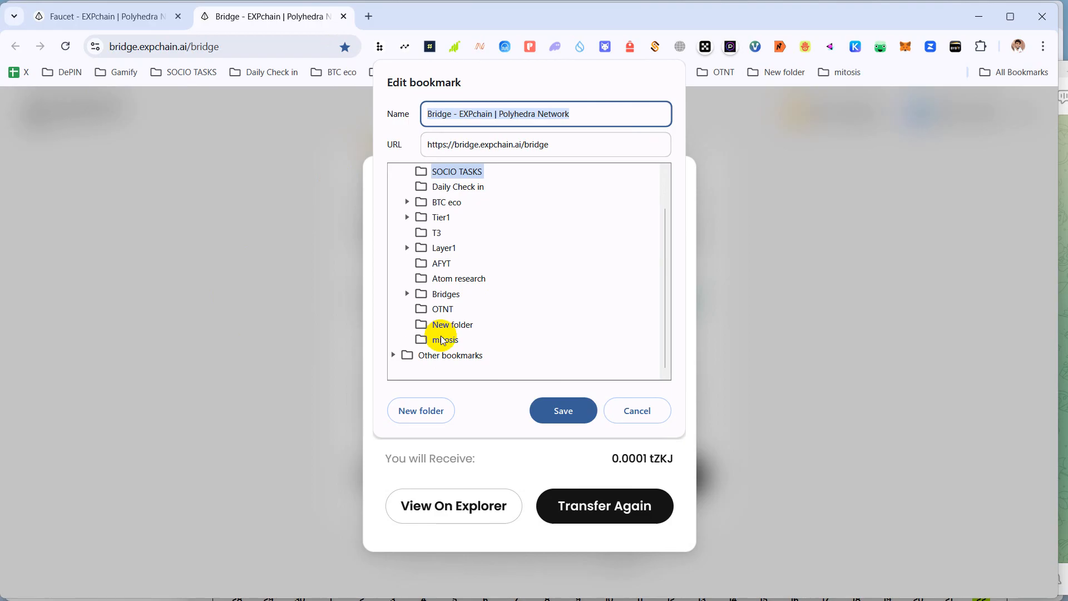
left_click(430, 296)
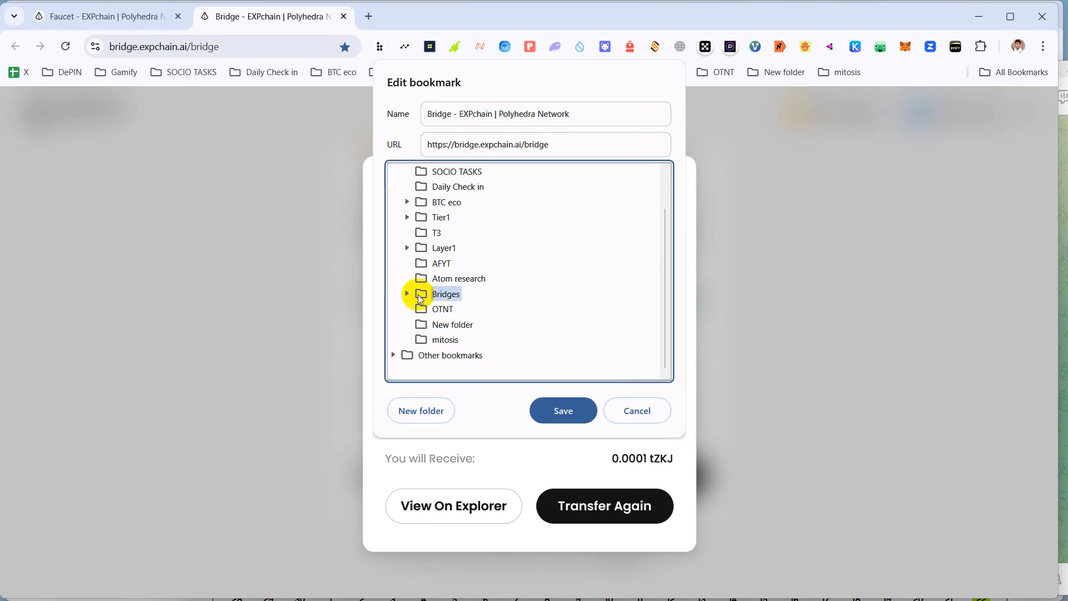
scroll(445, 278, "up", 2)
left_click(442, 172)
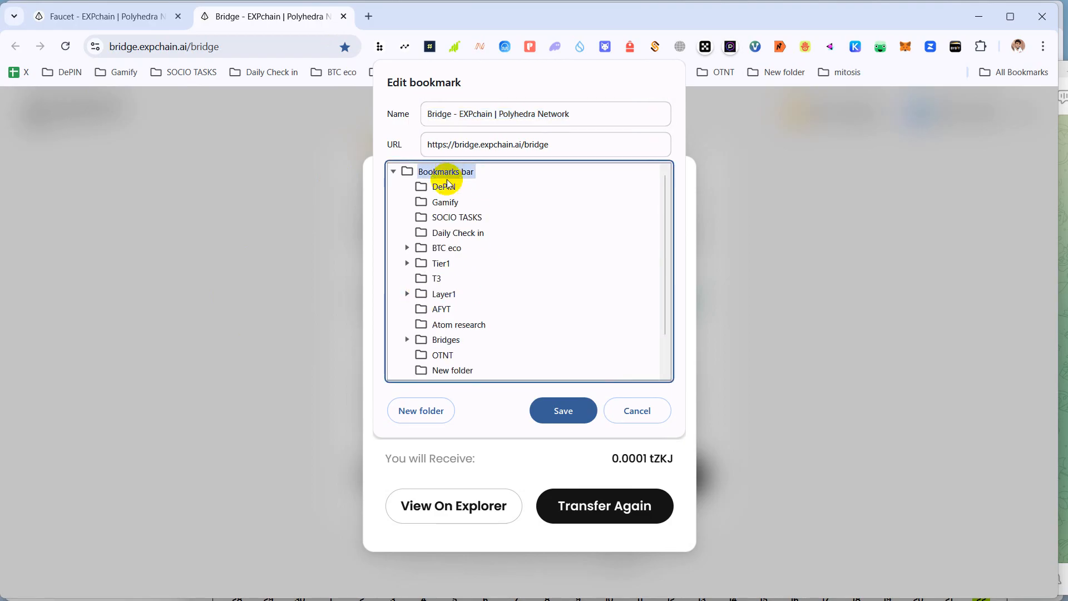
scroll(439, 250, "down", 2)
left_click(431, 294)
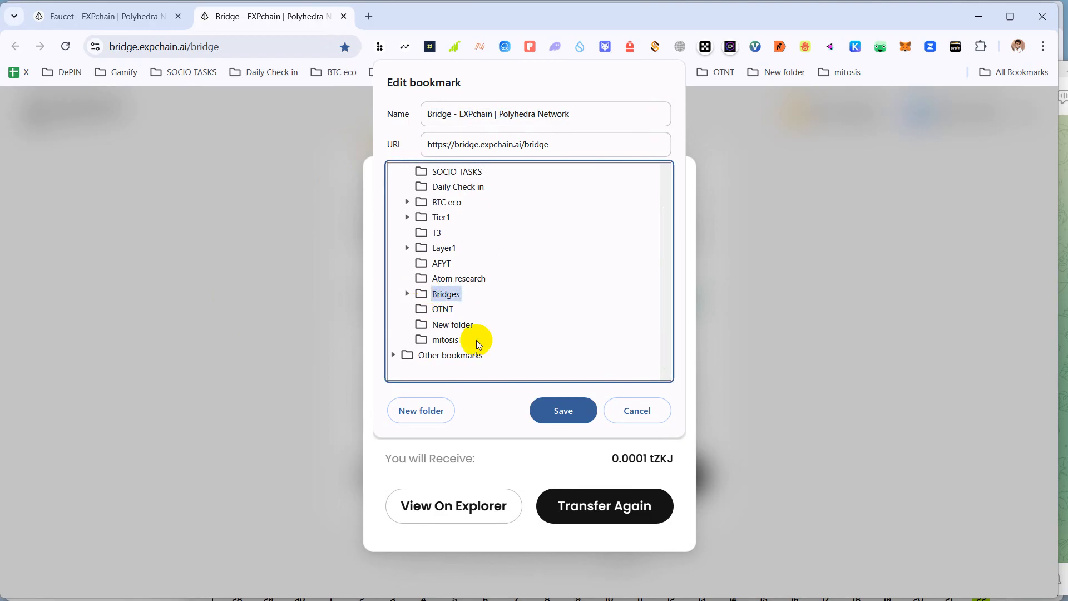
left_click(556, 410)
left_click(621, 511)
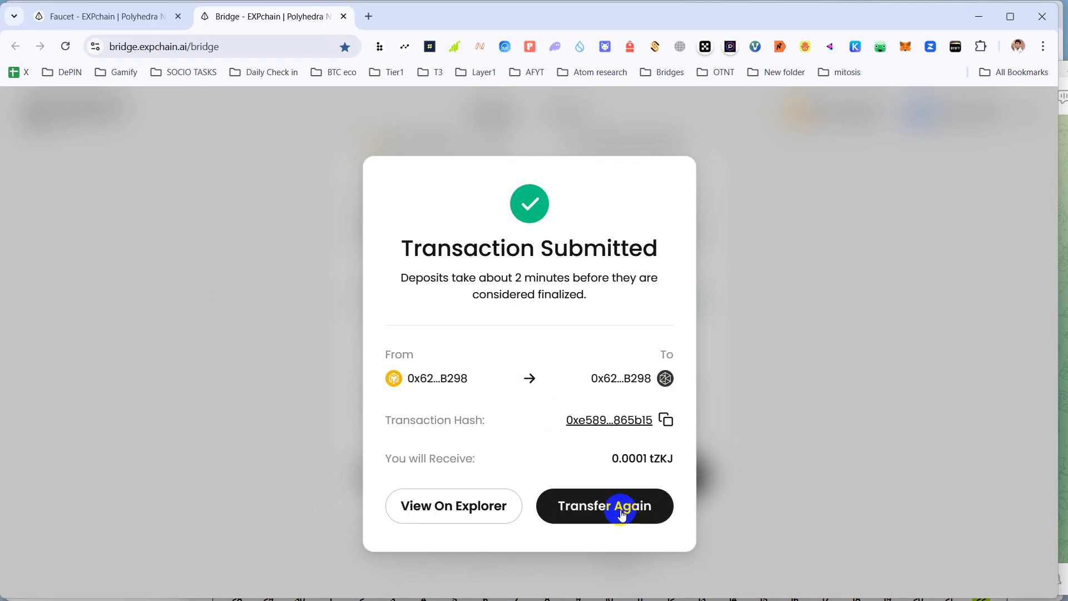
scroll(513, 317, "up", 2)
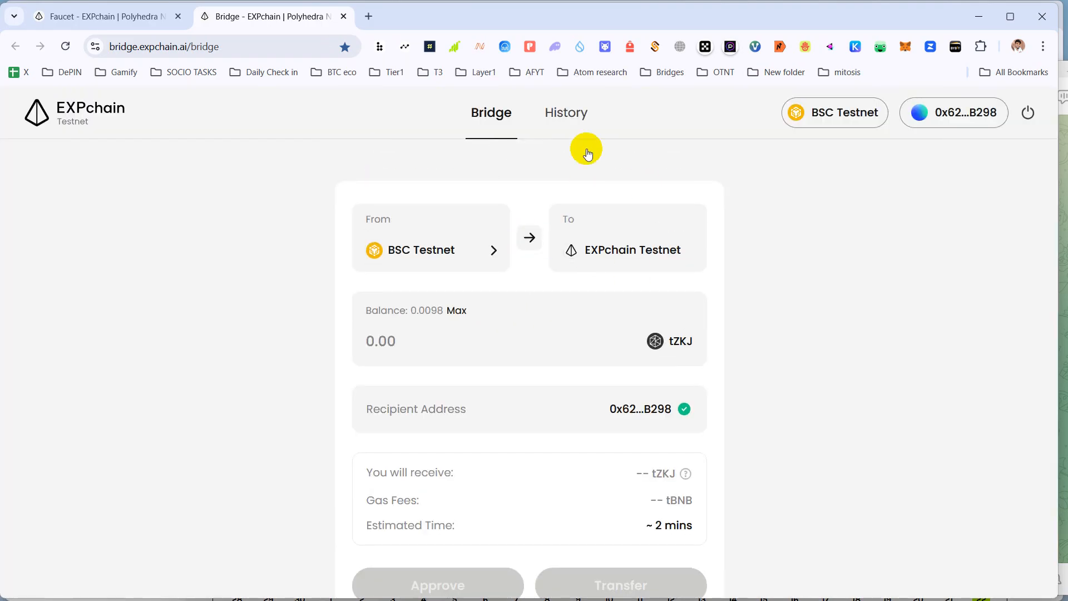
- Check the two Sent tZKJ deposits in bridge history, then open the docs.polyhedra.network/contract link from Telegram
left_click(565, 111)
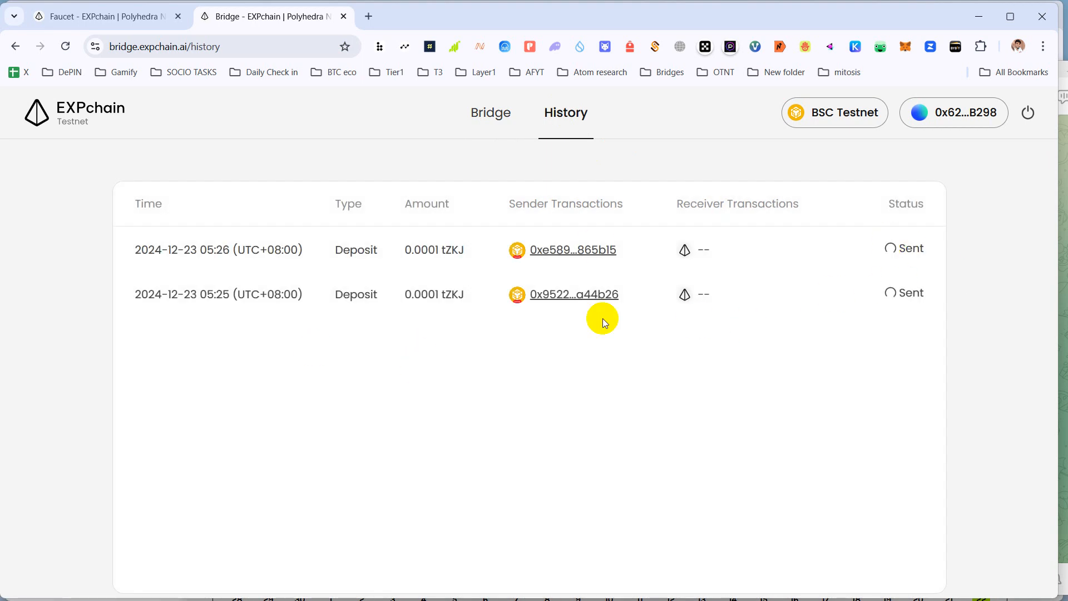
scroll(234, 456, "down", 1)
scroll(726, 358, "up", 1)
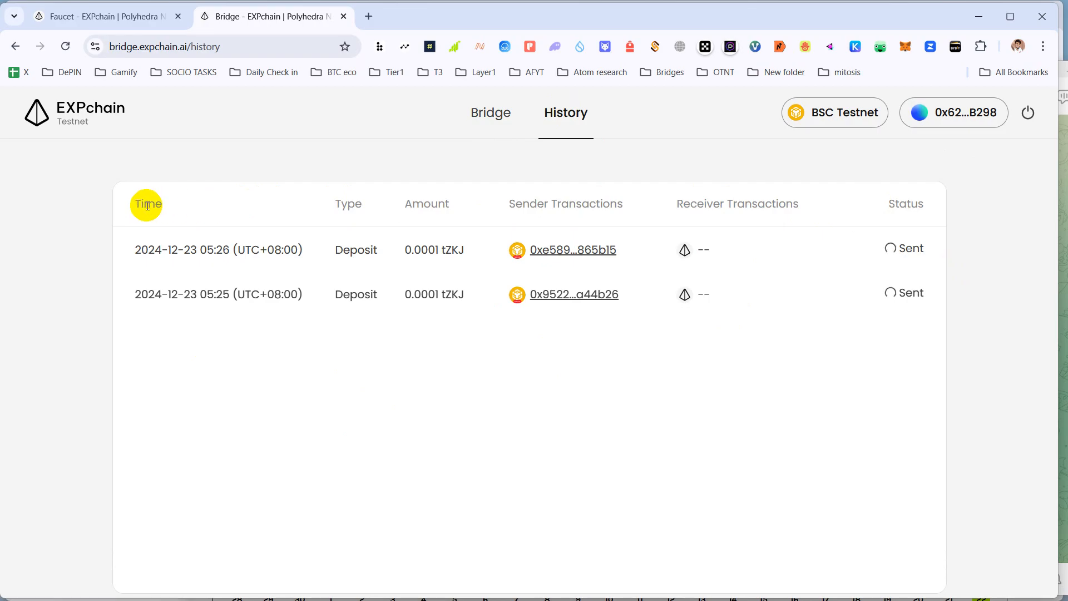
left_click_drag(148, 206, 164, 205)
left_click(489, 129)
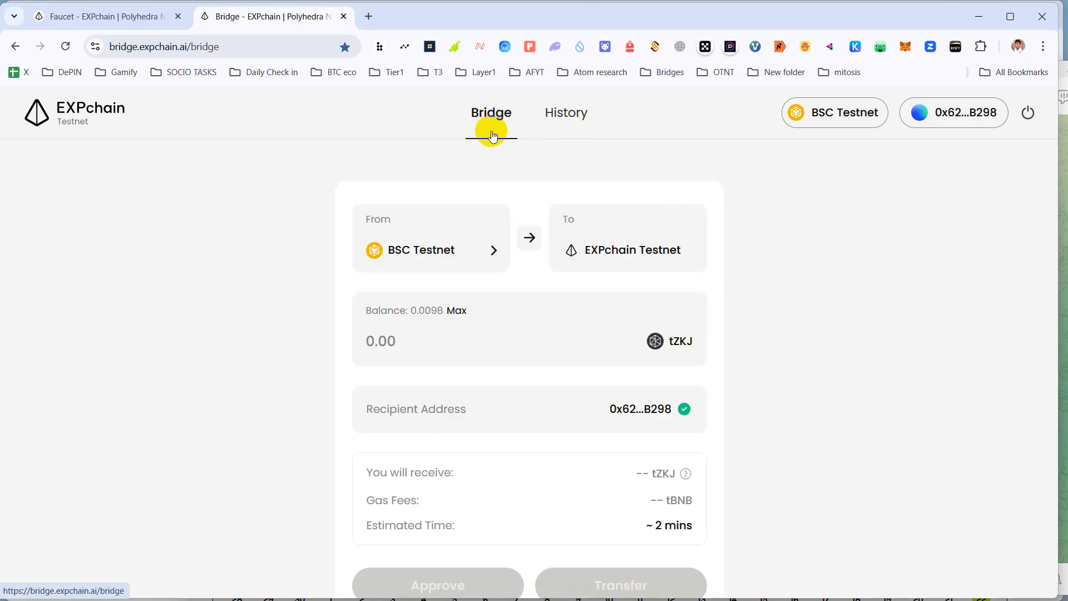
scroll(475, 422, "down", 2)
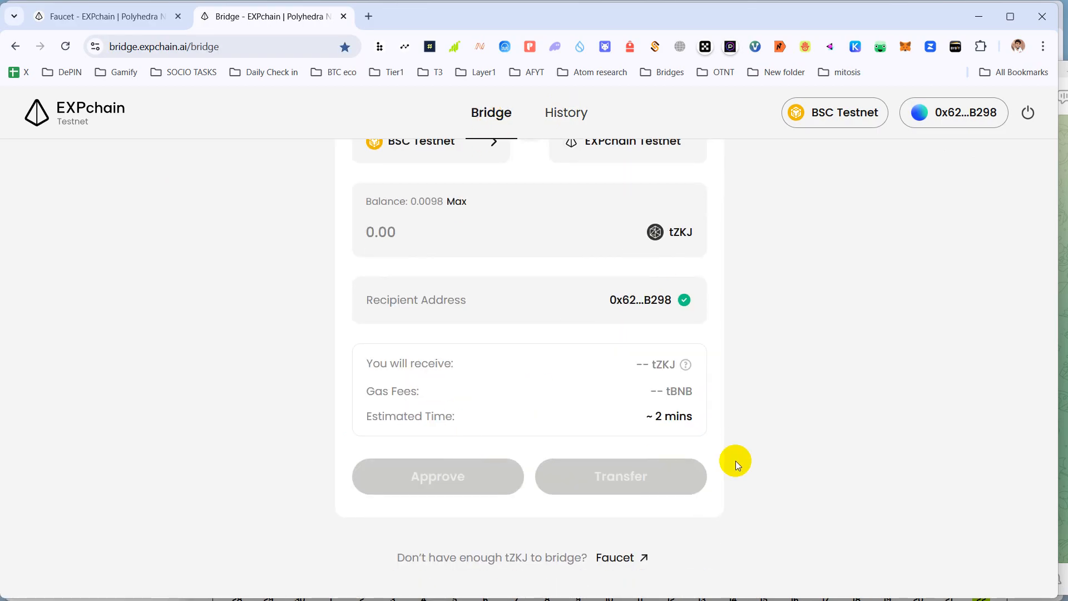
left_click(566, 118)
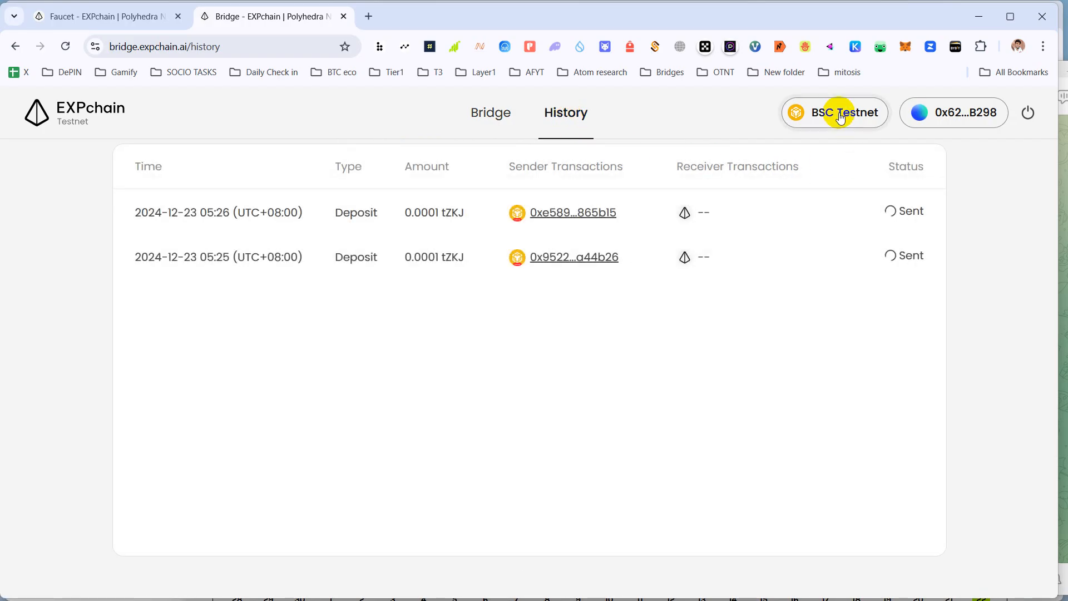
left_click(480, 121)
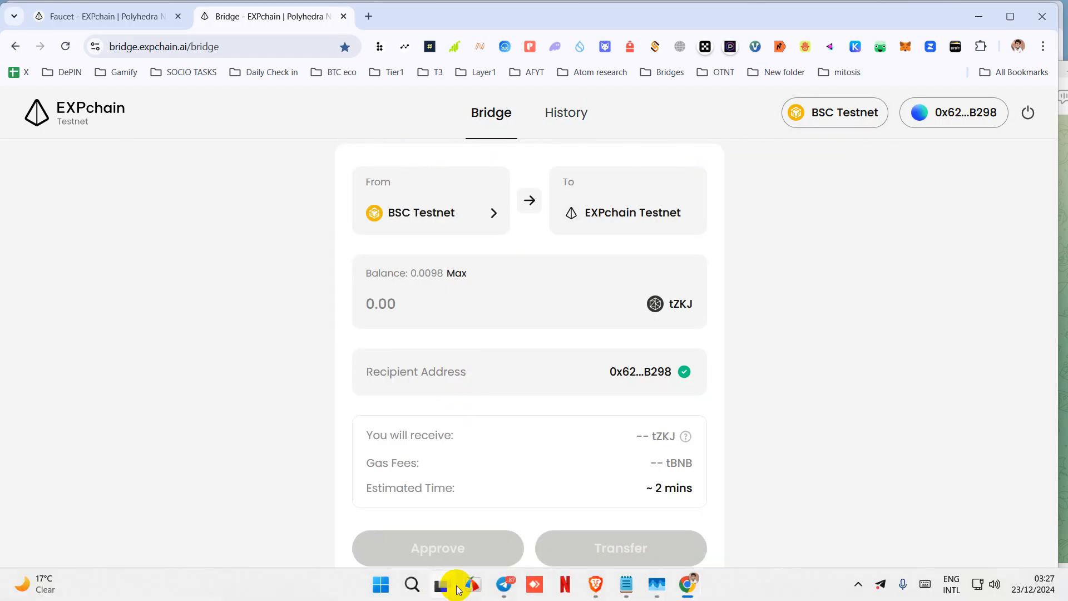
left_click(510, 587)
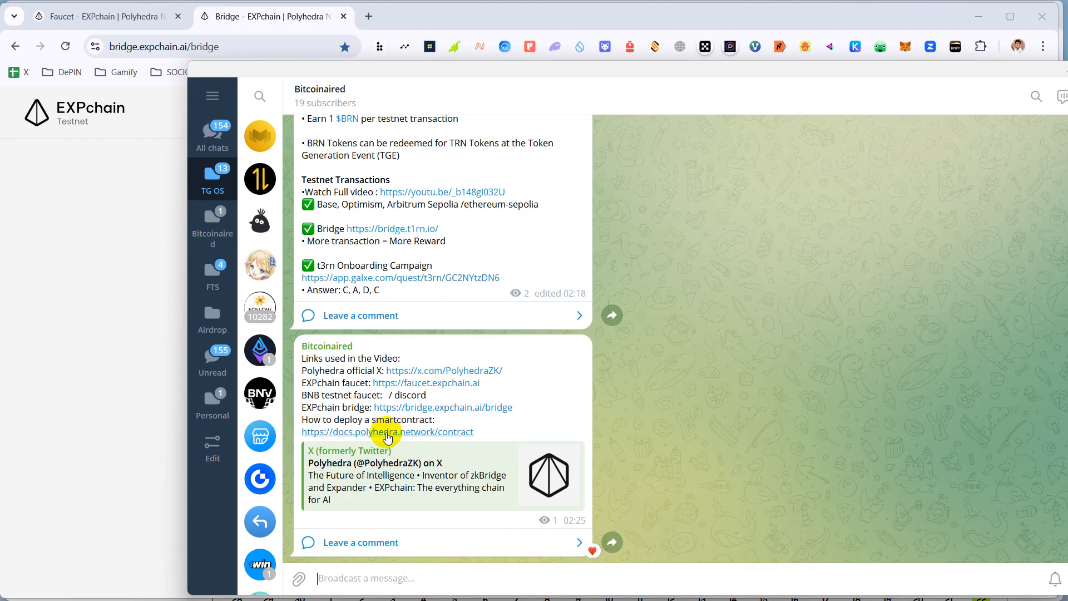
left_click(388, 433)
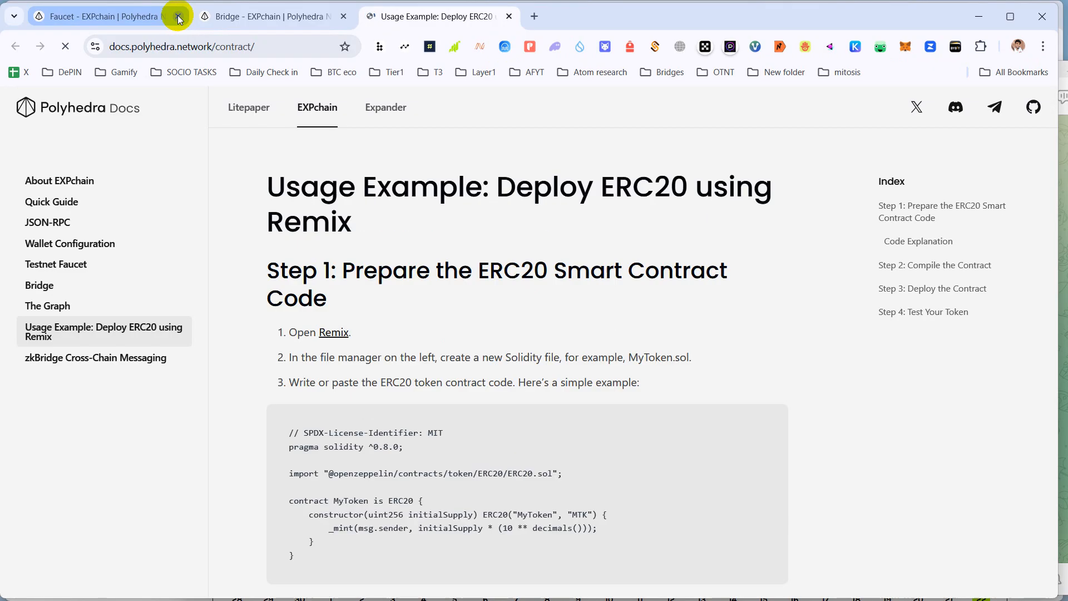
- Close the Faucet and Bridge tabs and launch Remix IDE from the guide's step 1 link
left_click(178, 17)
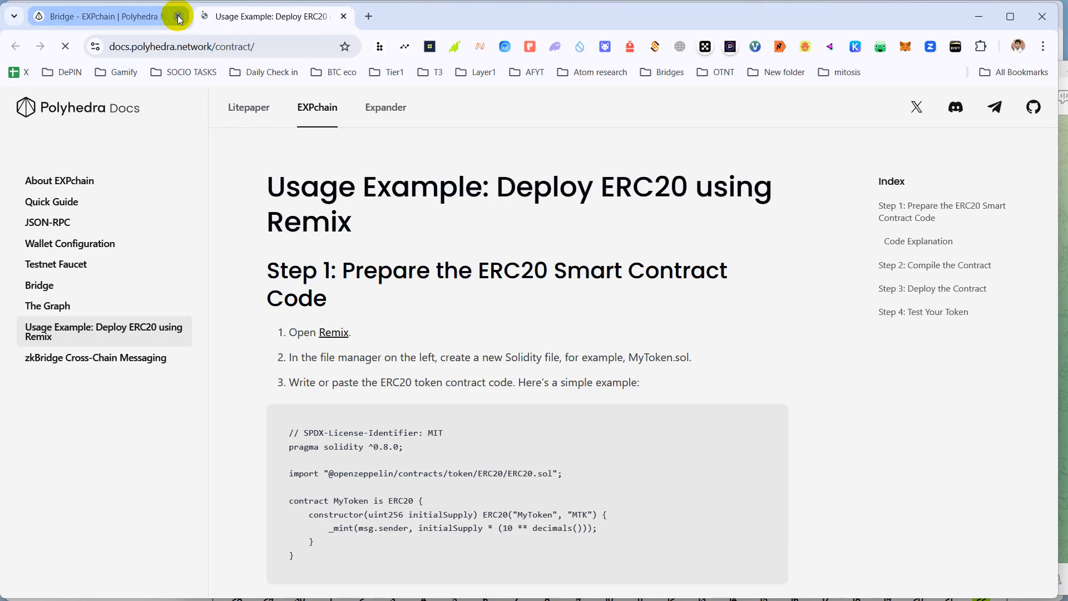
left_click(178, 17)
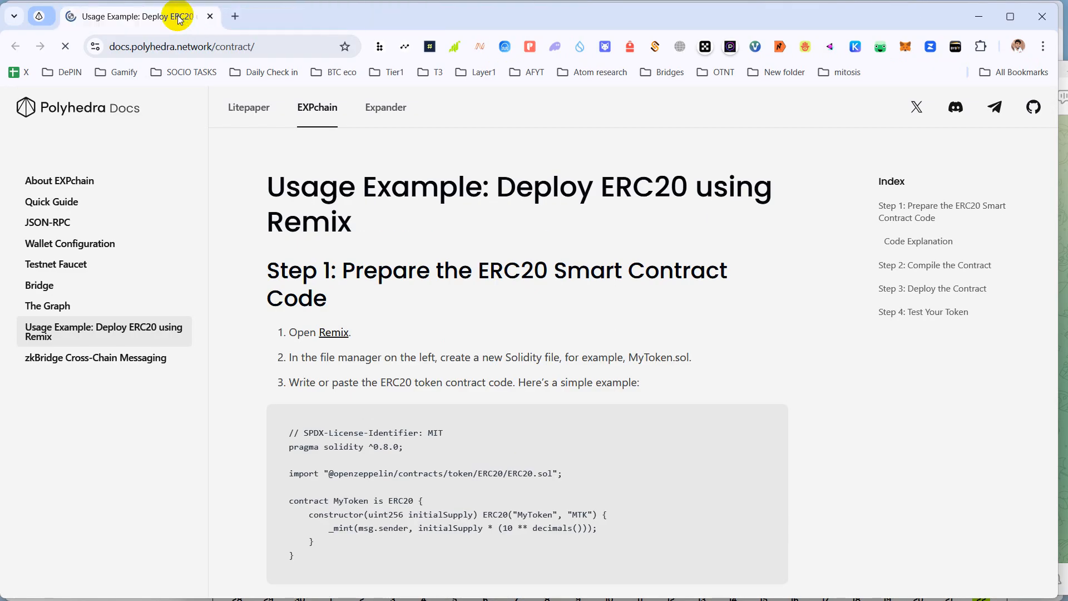
left_click(334, 333)
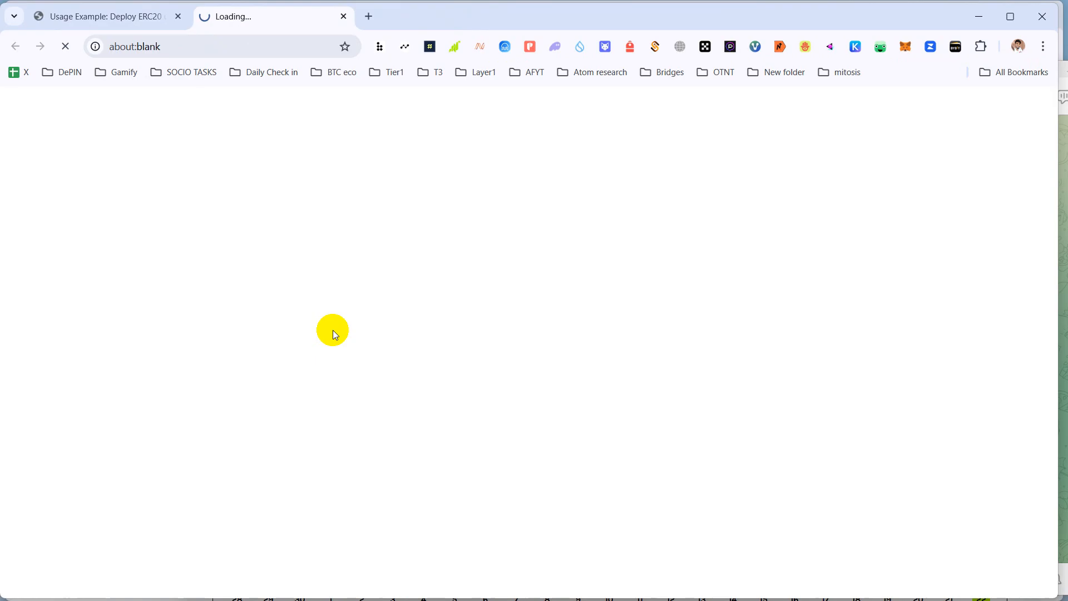
left_click(107, 16)
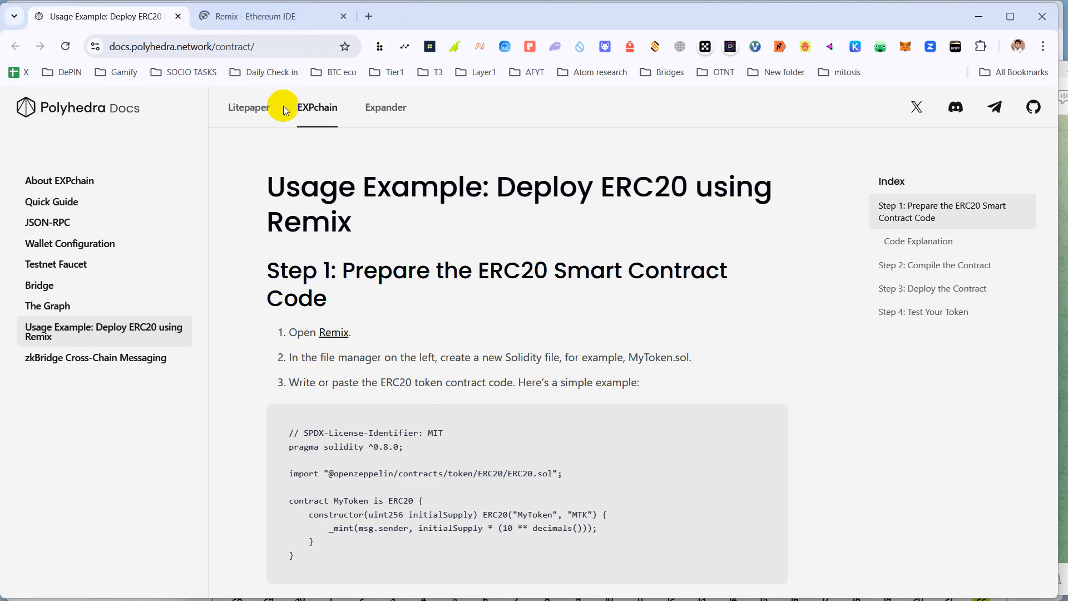
left_click(255, 17)
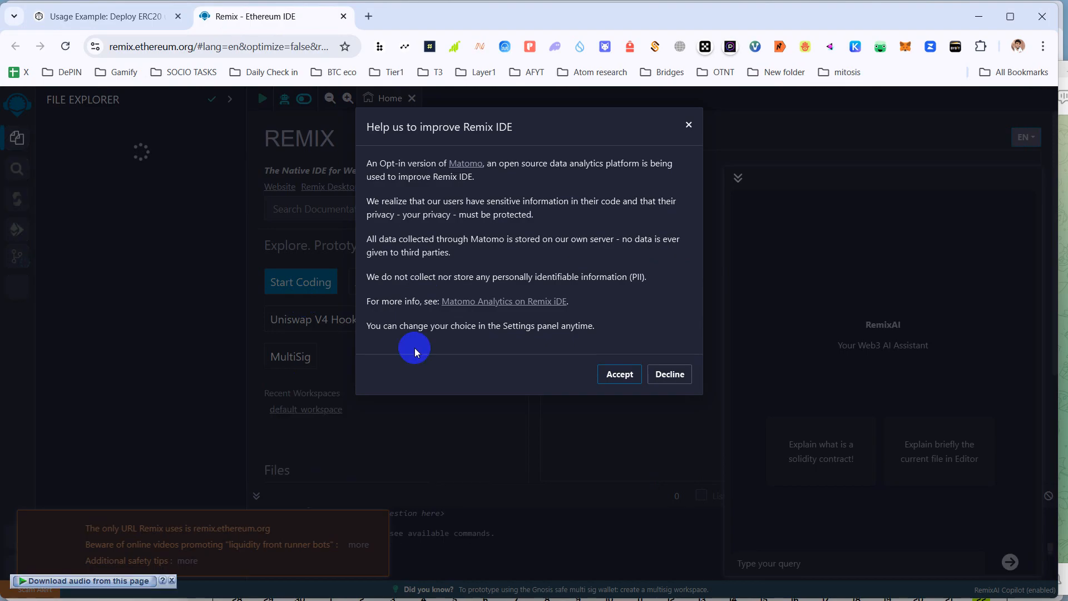
- Accept Remix's Matomo analytics, answer the usage survey, and go back to the Polyhedra guide
left_click(615, 367)
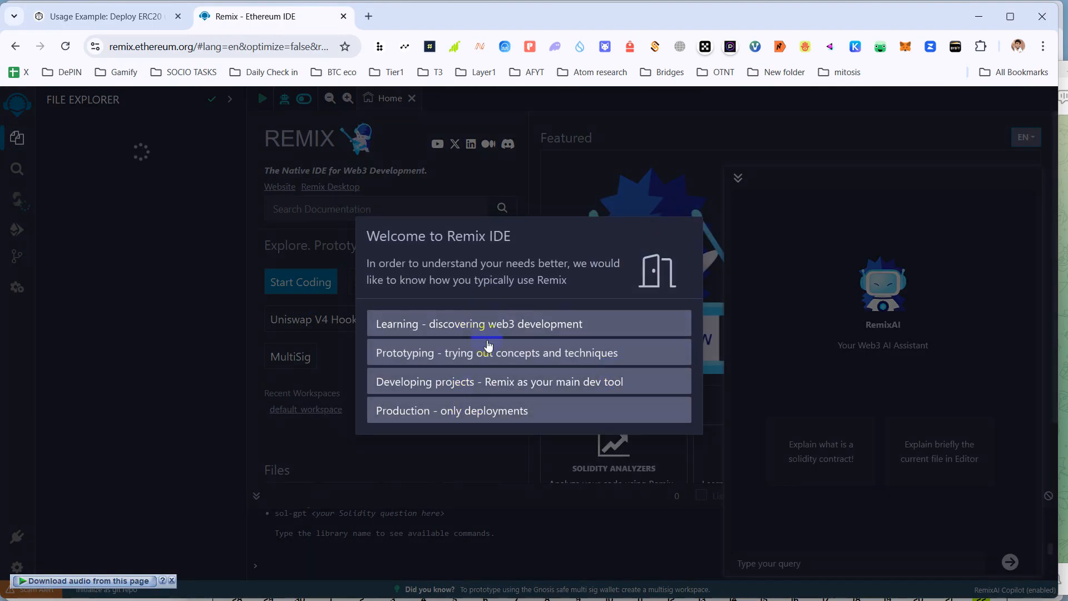
left_click(487, 347)
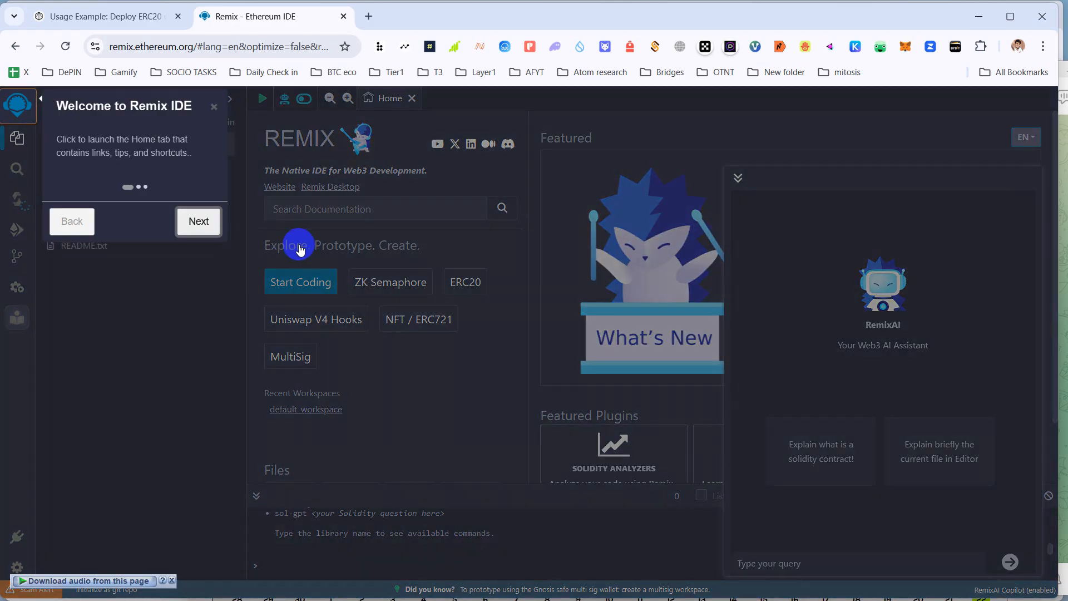
left_click(198, 221)
left_click(105, 25)
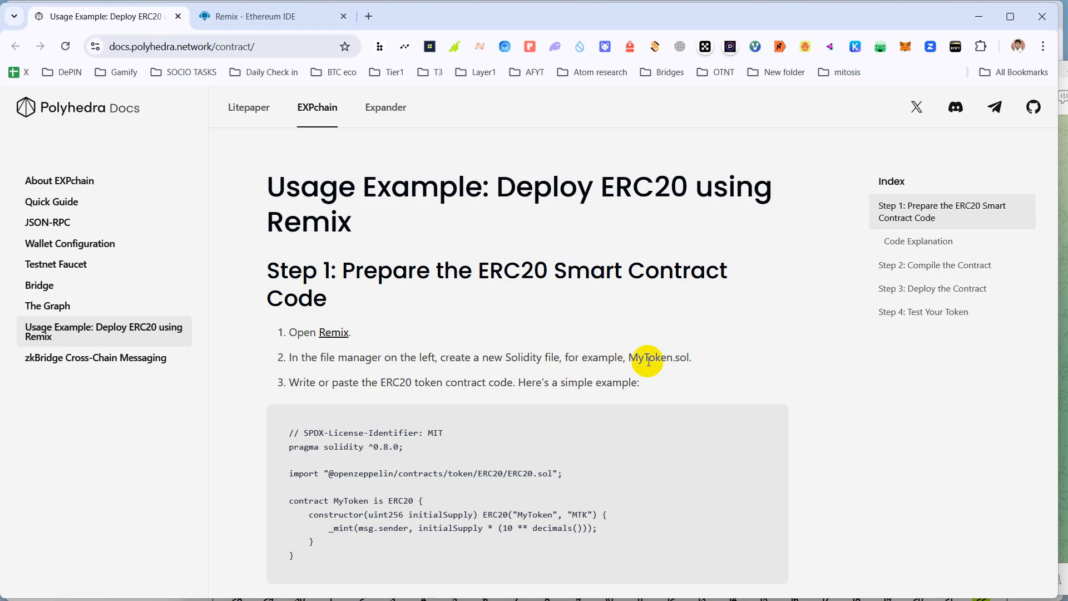
- Copy 'Token.sol.' from the step 2 file name MyToken.sol, then return to Remix
left_click_drag(634, 360, 677, 360)
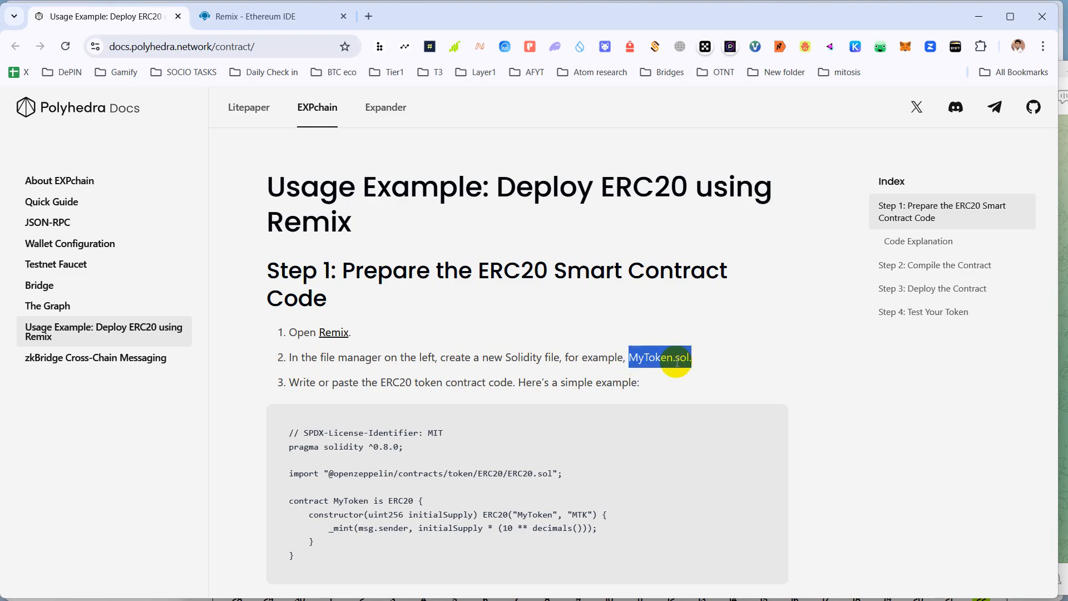
left_click(692, 362)
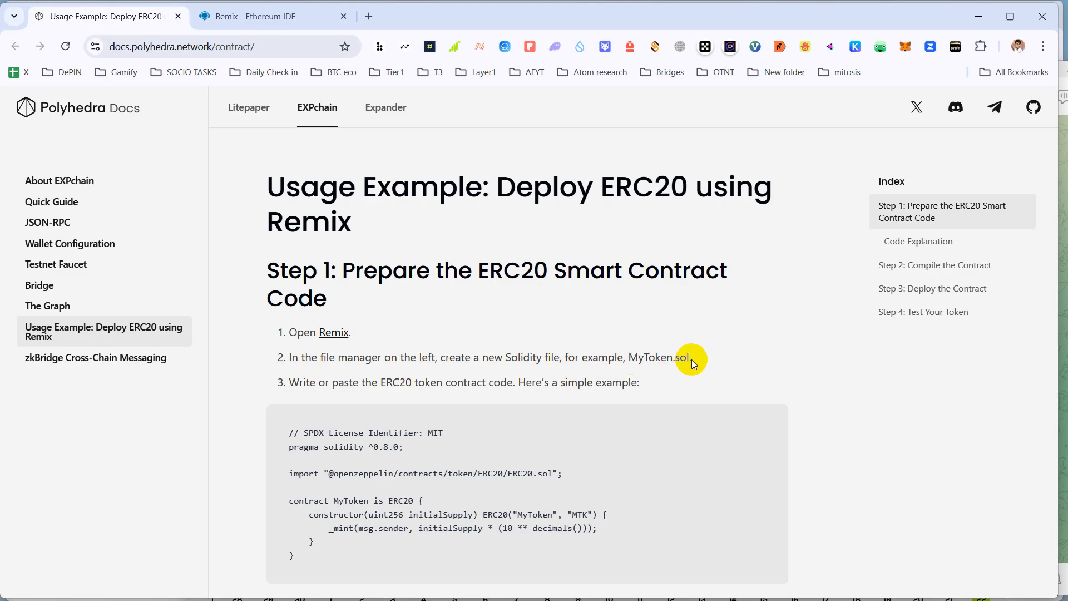
left_click_drag(692, 360, 665, 359)
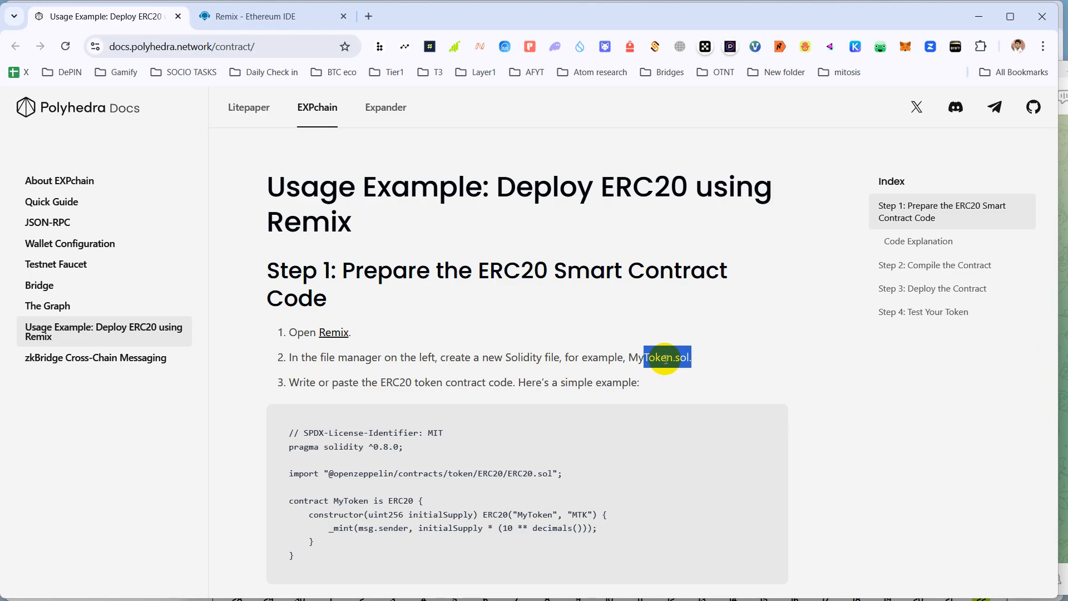
right_click(666, 359)
left_click(698, 376)
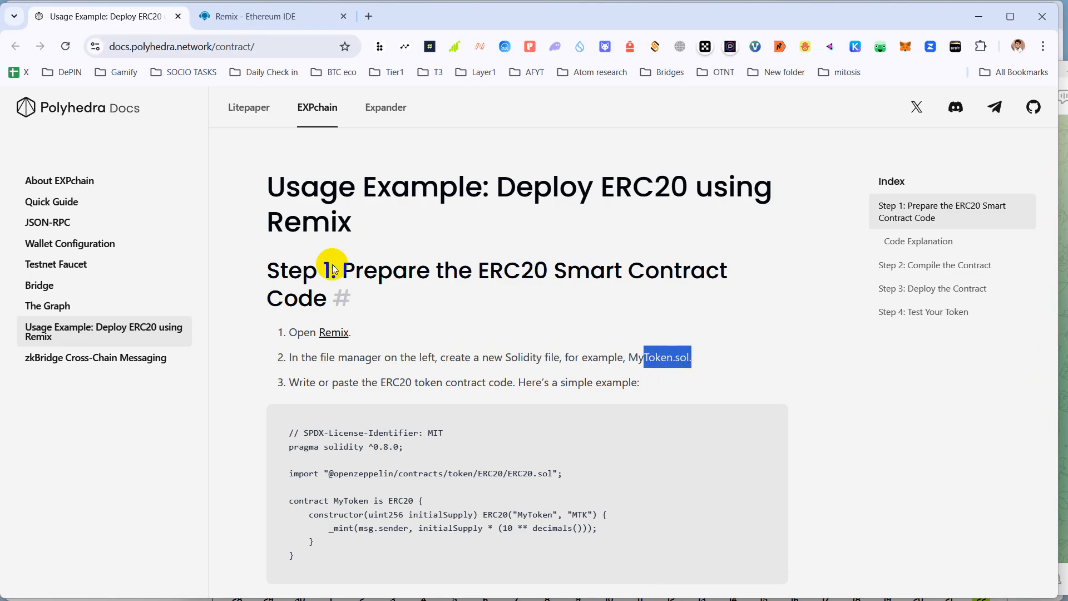
left_click(233, 16)
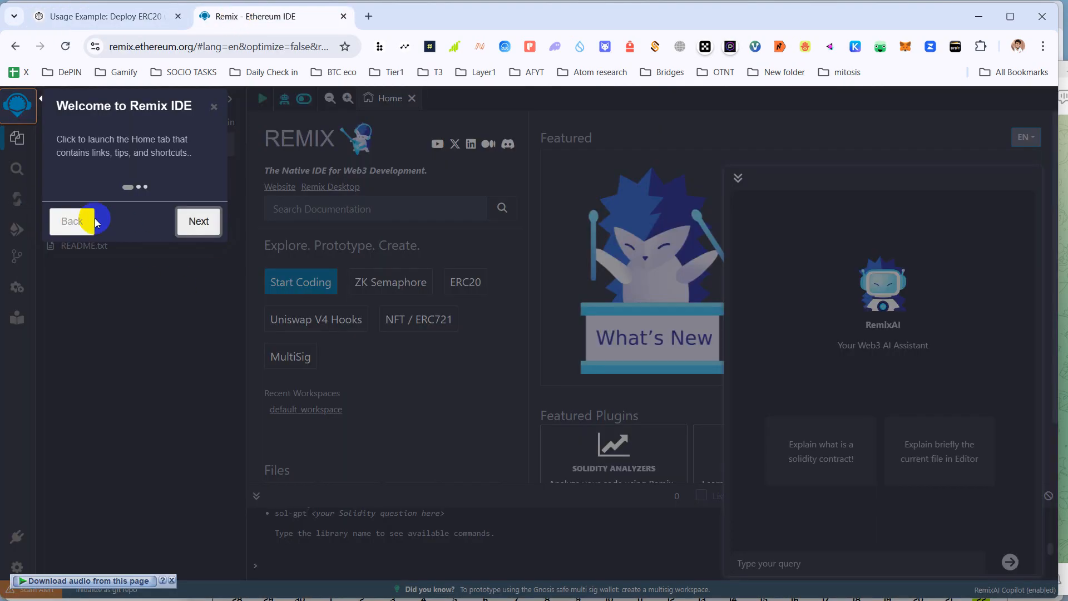
- Step through and finish the Remix welcome tour
left_click(185, 222)
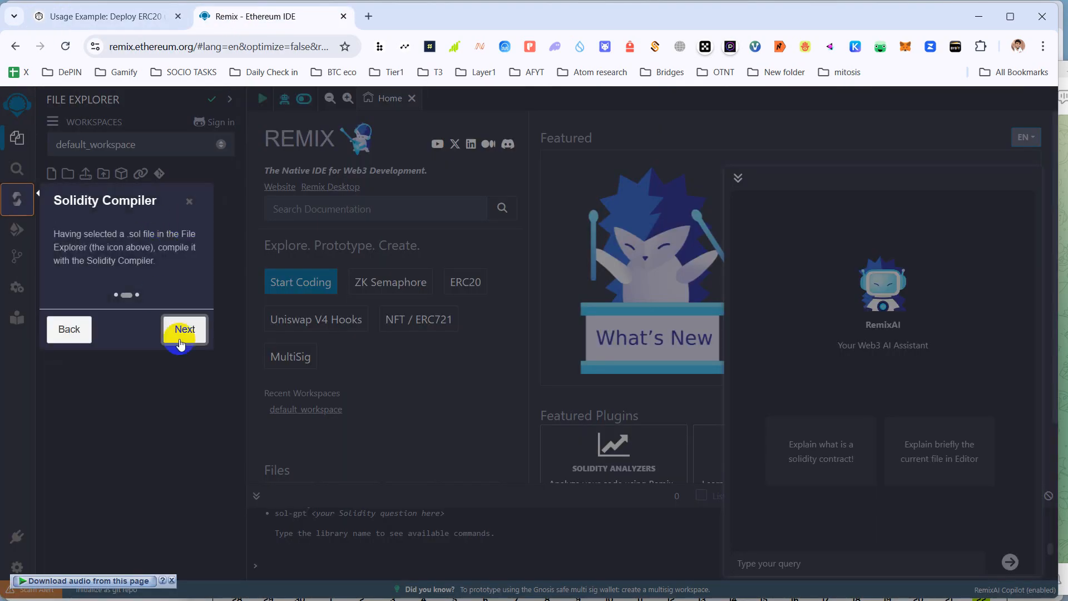
left_click(183, 331)
left_click(183, 341)
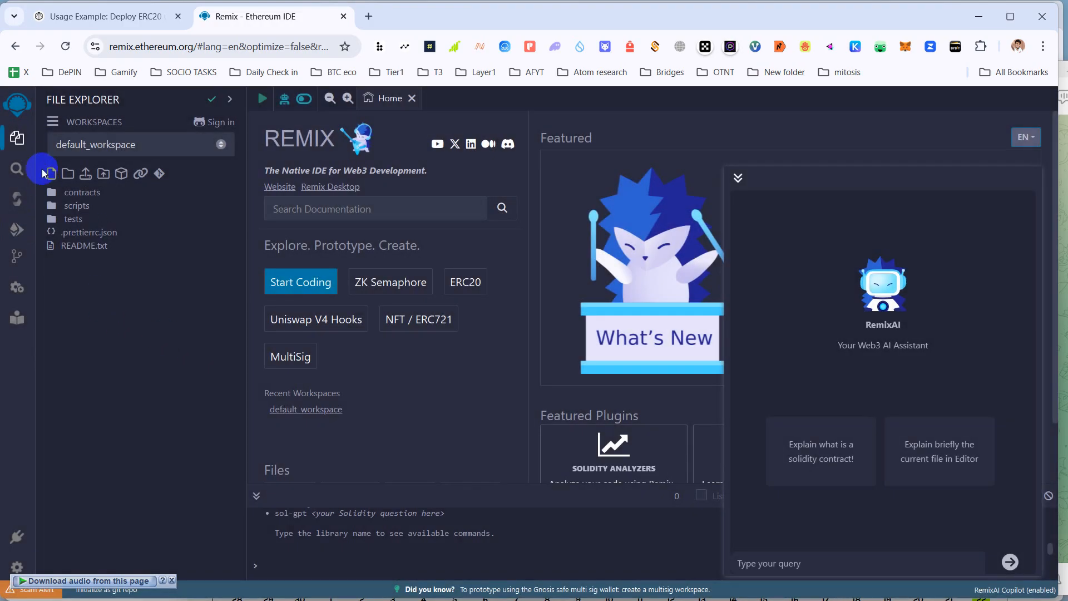
- Create a Token.sol file in the contracts folder and show the Solidity Compiler
left_click(86, 196)
left_click(86, 195)
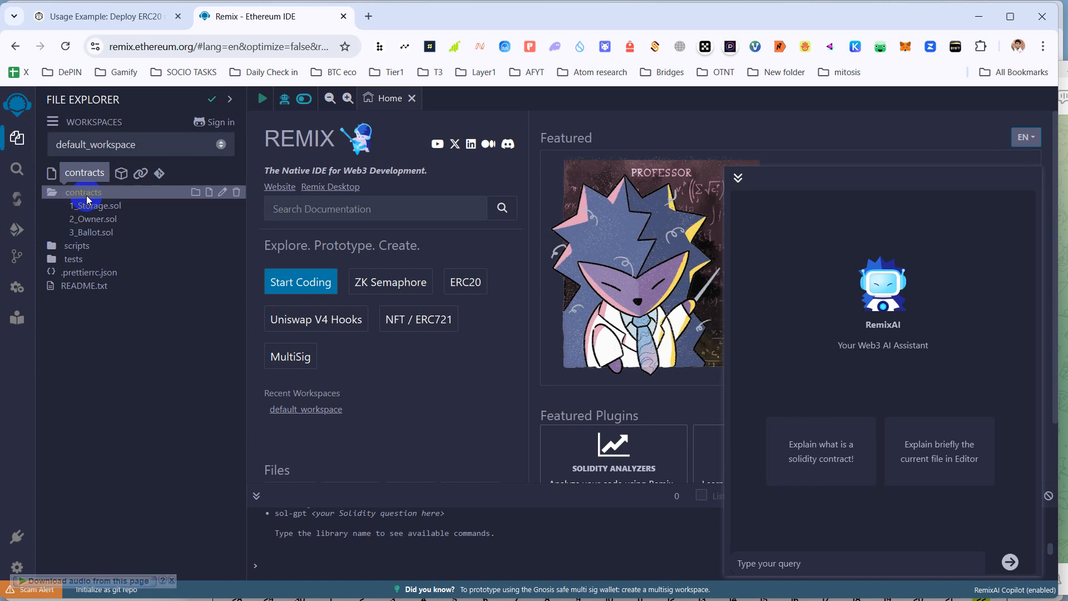
left_click(116, 222)
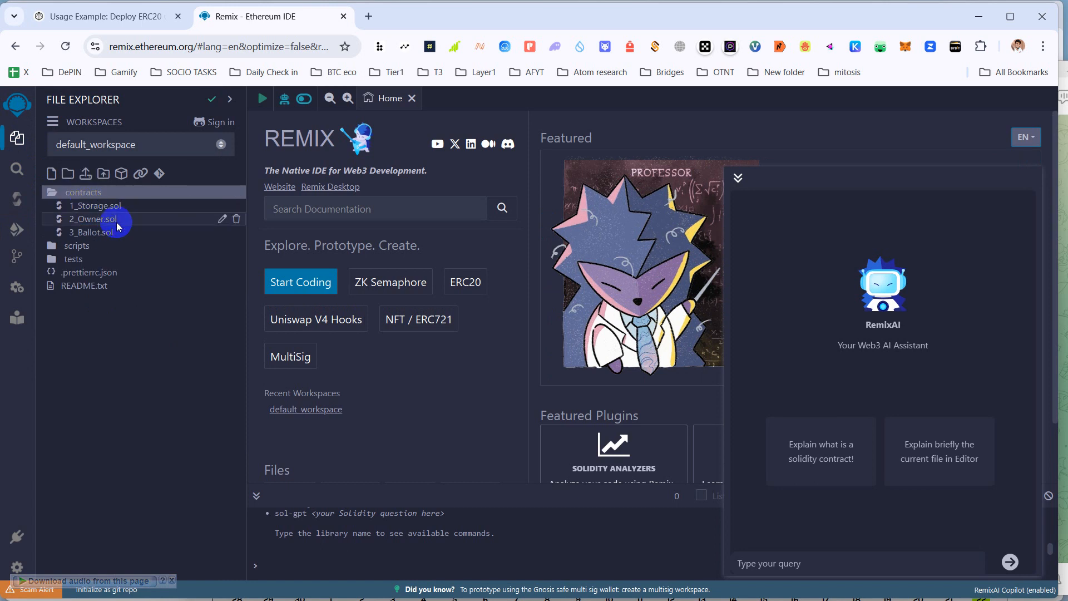
left_click(54, 175)
left_click(73, 251)
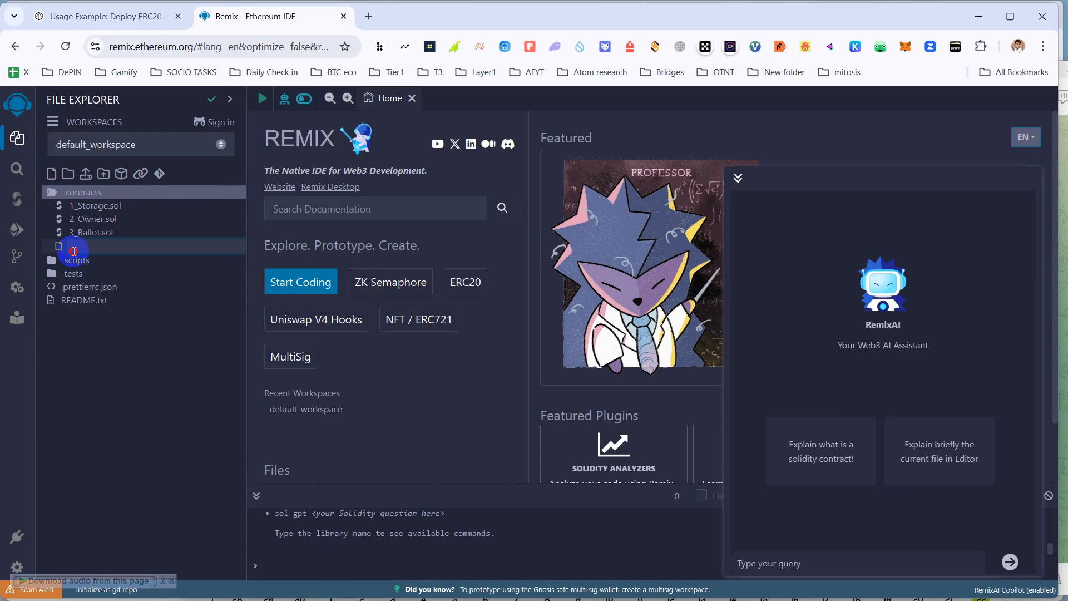
type("Token.sol")
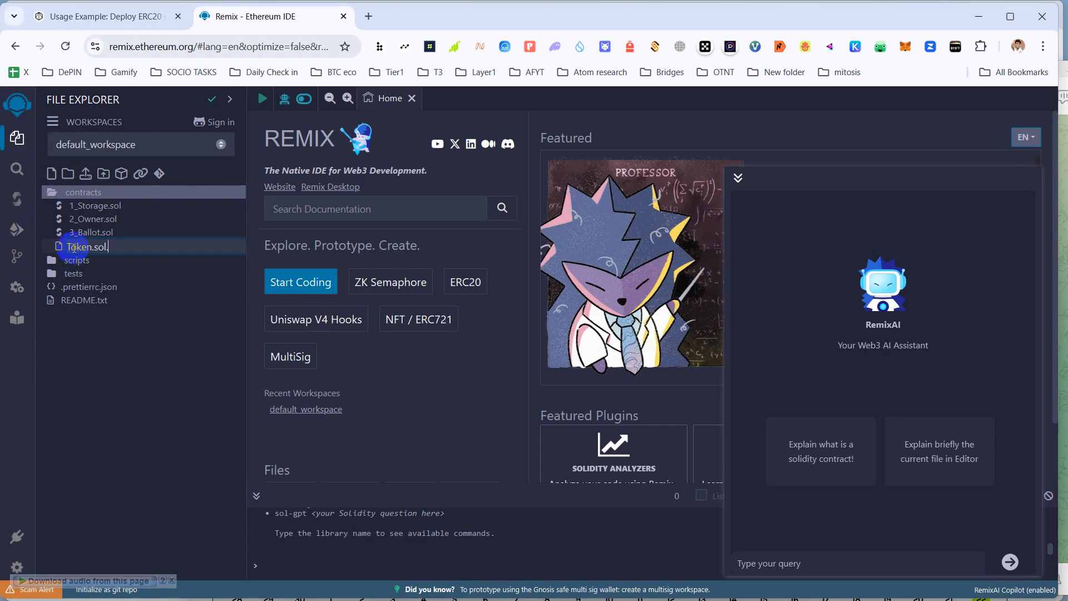
type(".")
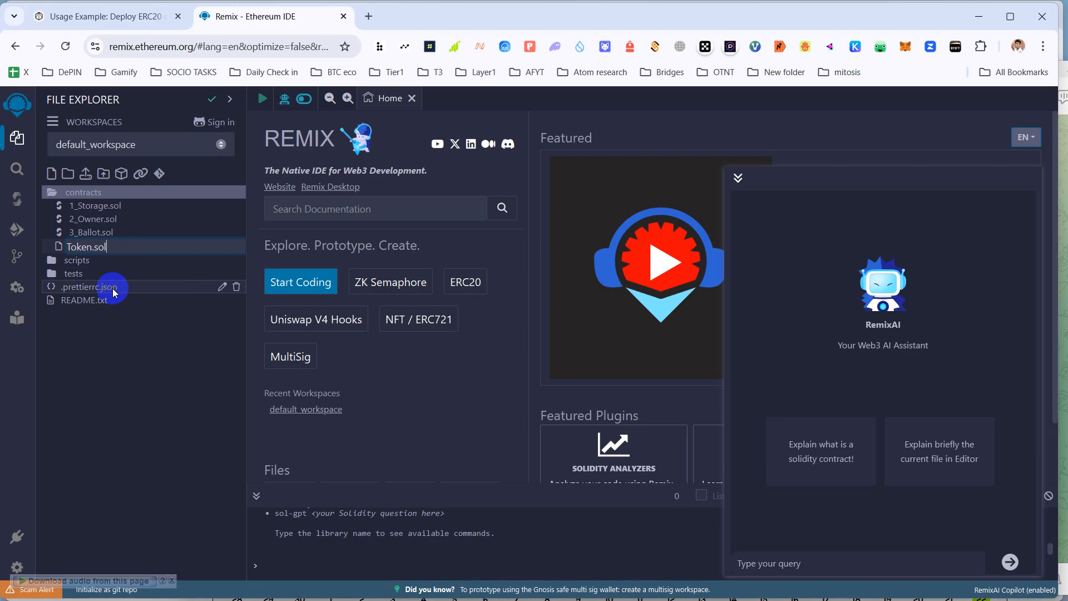
left_click(19, 205)
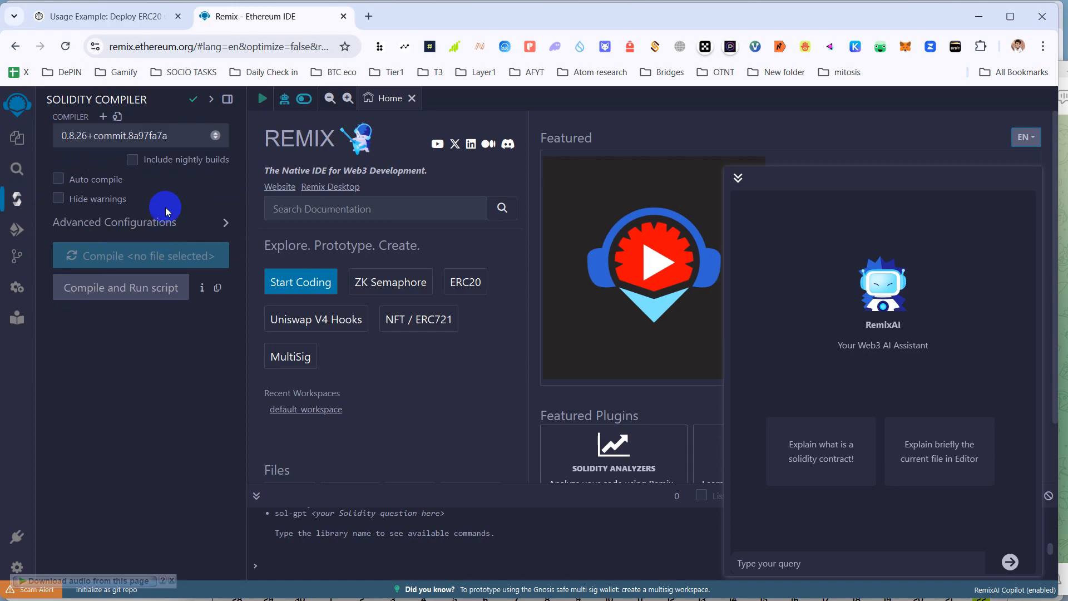
- Leave the compiler on 0.8.26 and switch to the 'Usage Example: Deploy ERC20' guide tab
left_click(151, 142)
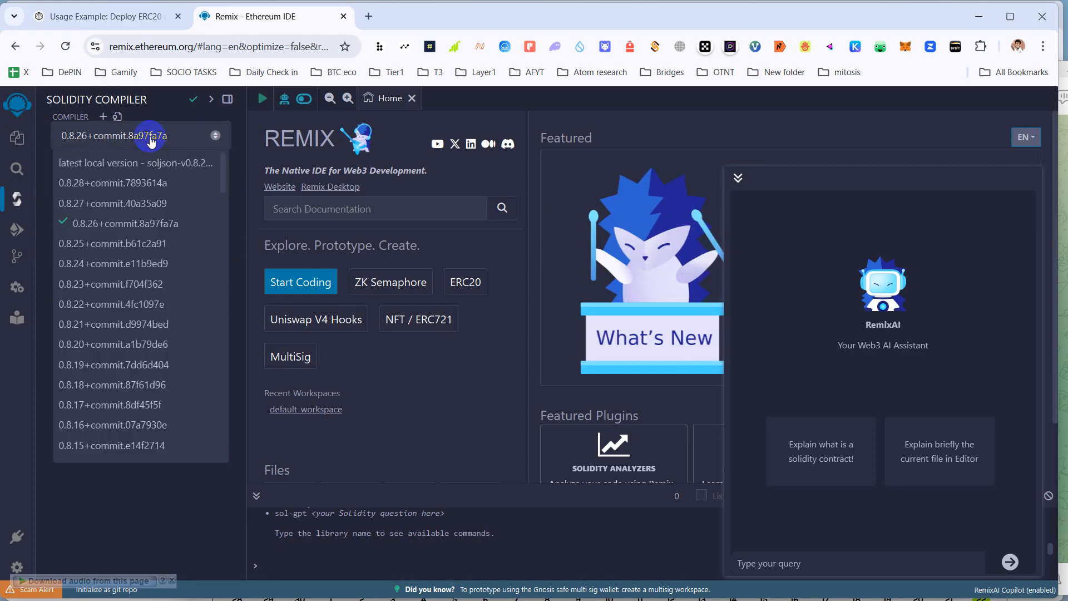
left_click(151, 143)
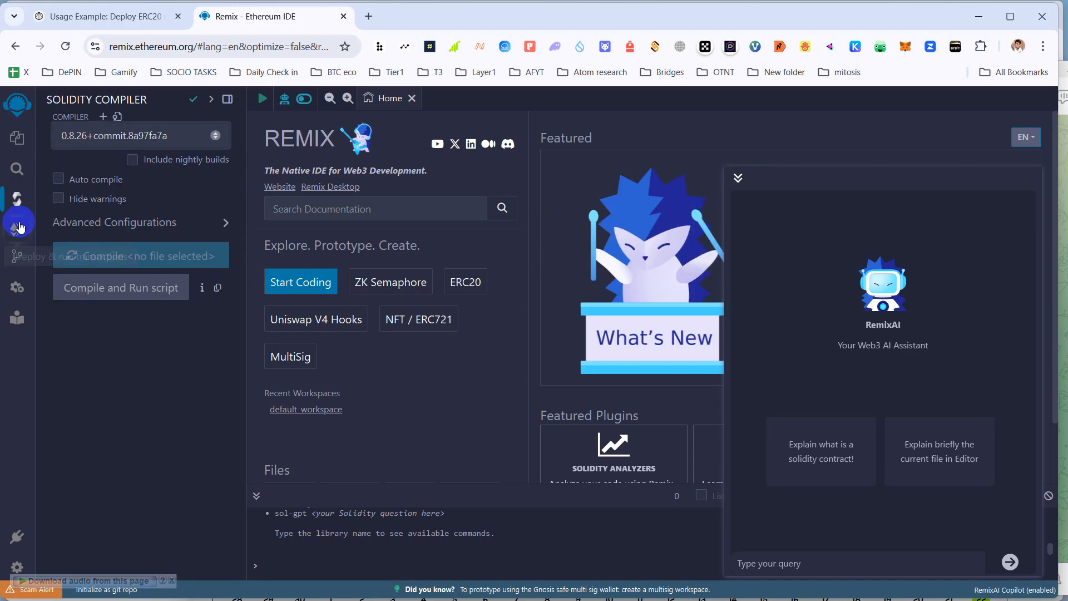
left_click(132, 18)
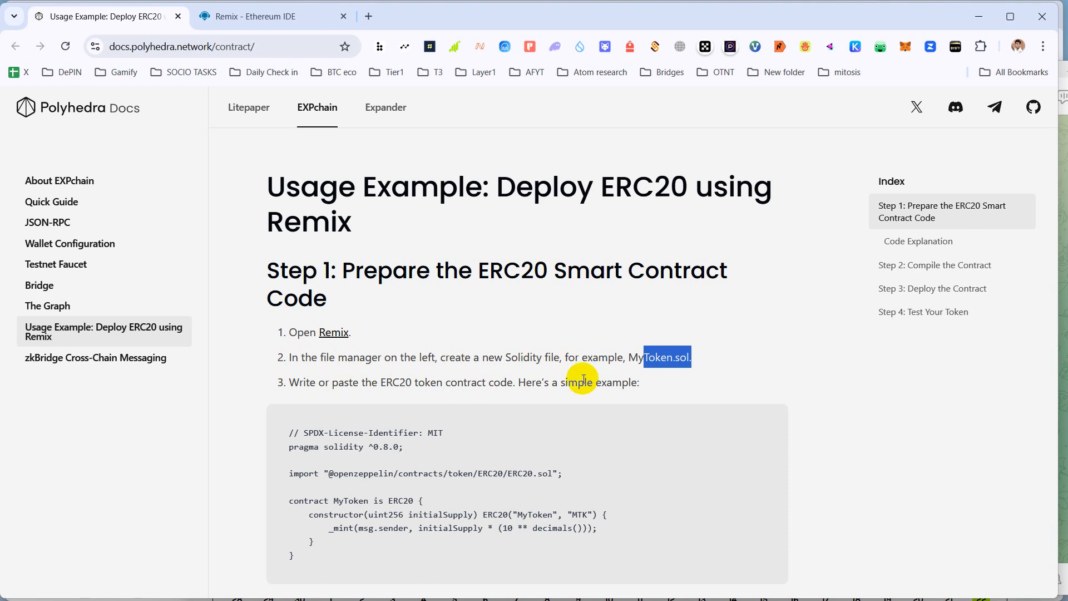
- Copy the guide's MyToken contract code, minimize the Grass window, and return to Remix
left_click(769, 422)
scroll(609, 425, "down", 3)
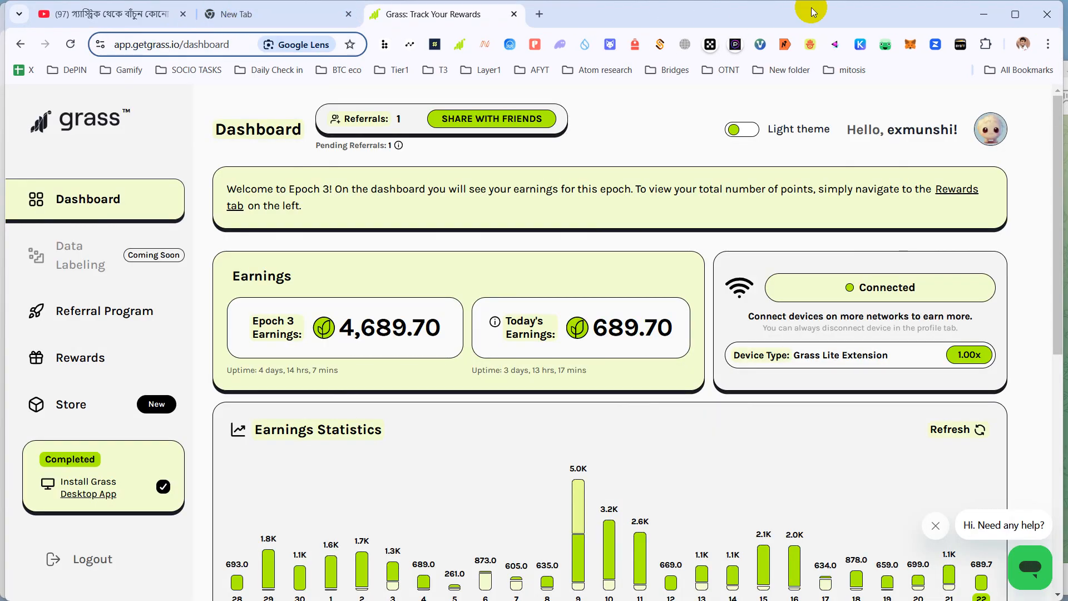
left_click(989, 15)
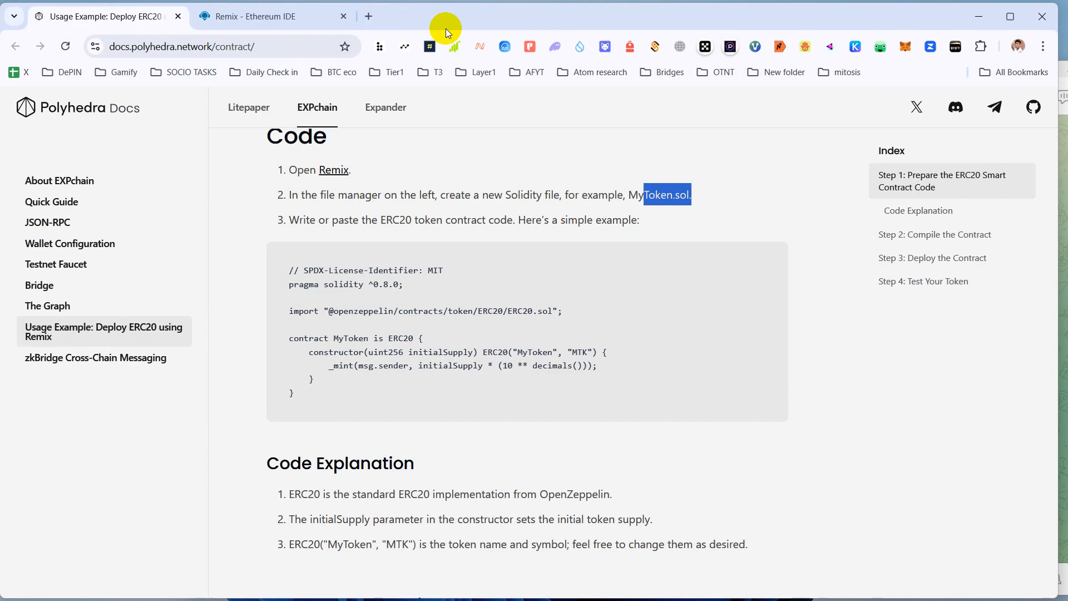
left_click(207, 19)
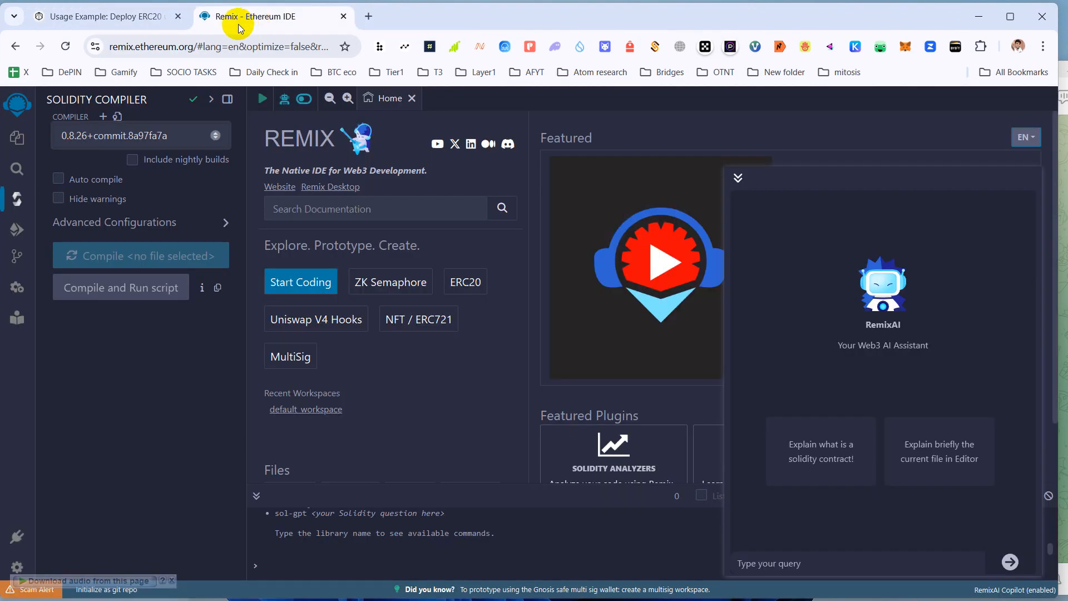
- Create the Basic - 1 workspace from the default template with sample contracts, scripts and tests
left_click(12, 170)
left_click(16, 137)
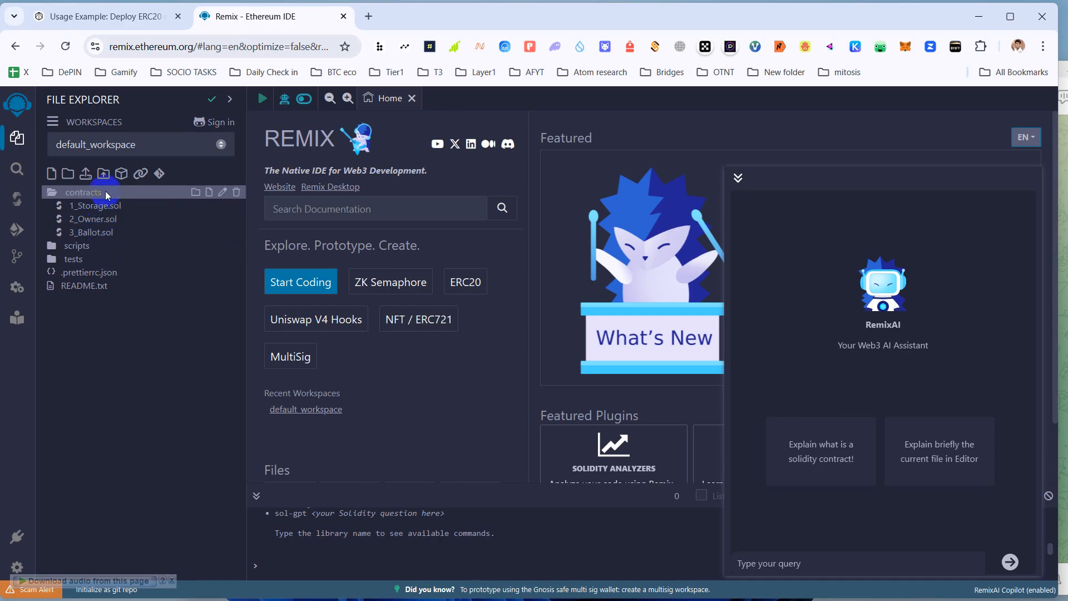
left_click(50, 173)
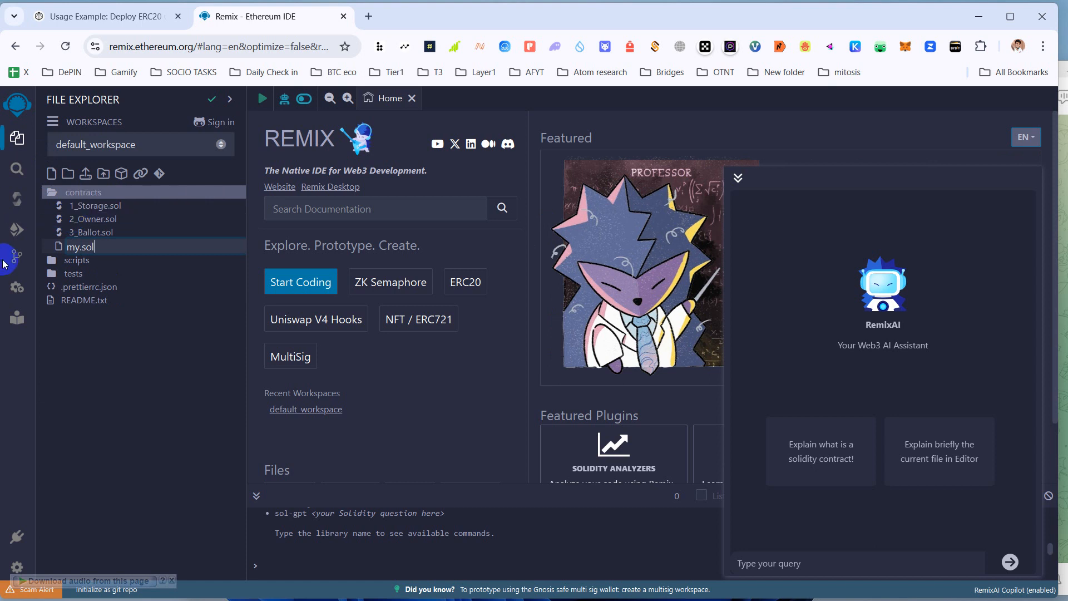
left_click(315, 286)
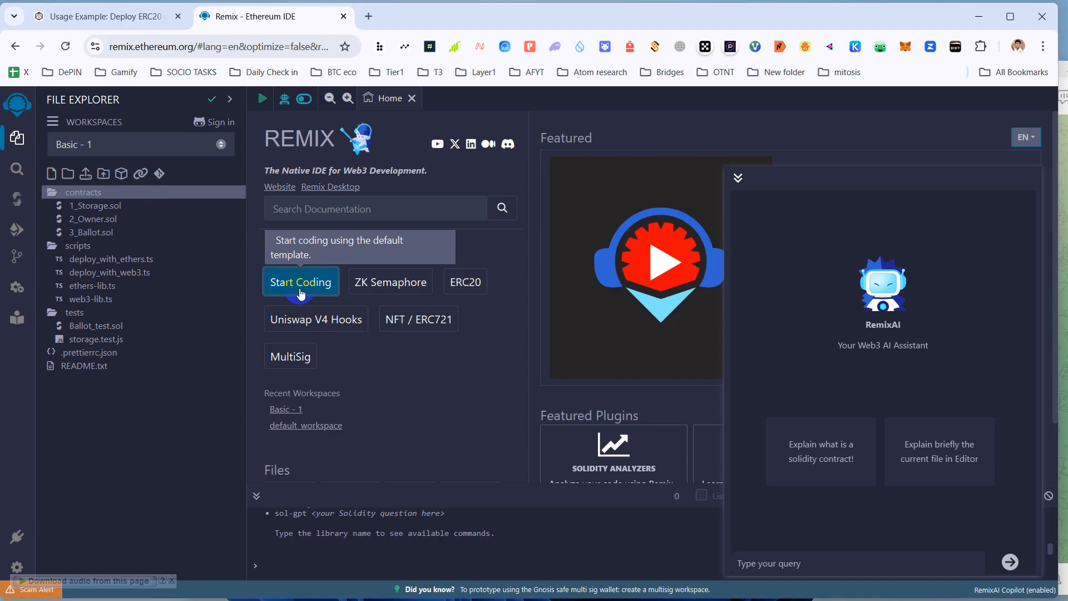
left_click(98, 18)
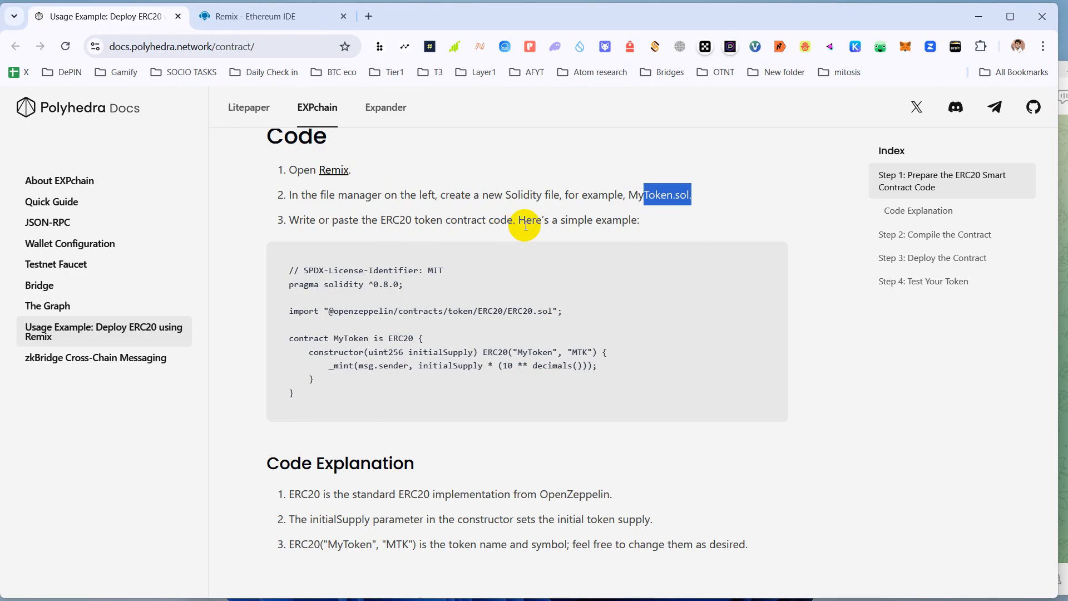
scroll(484, 351, "down", 5)
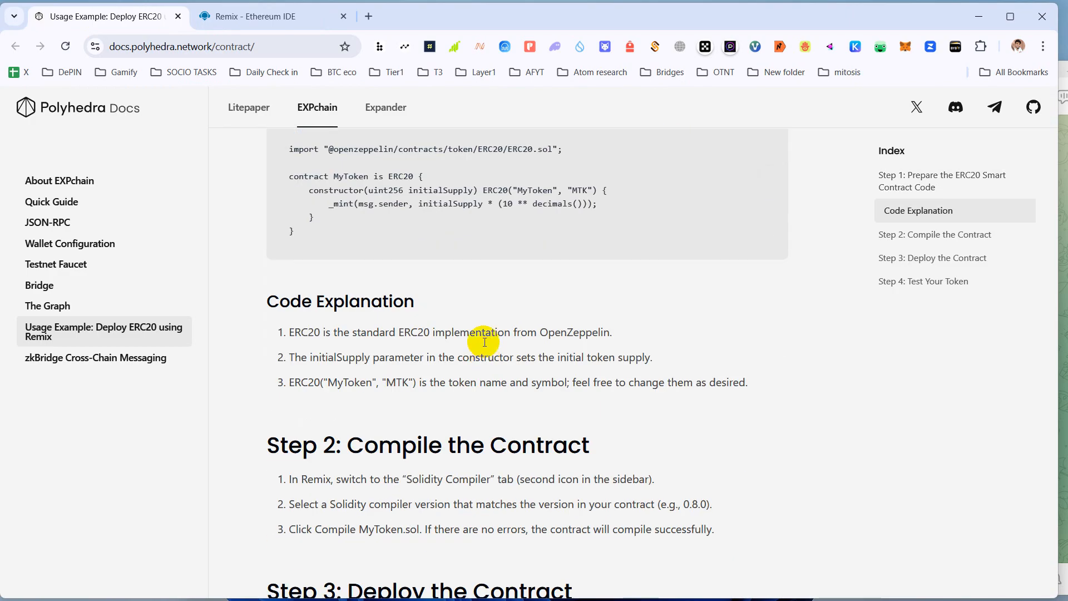
scroll(477, 341, "up", 10)
left_click(264, 19)
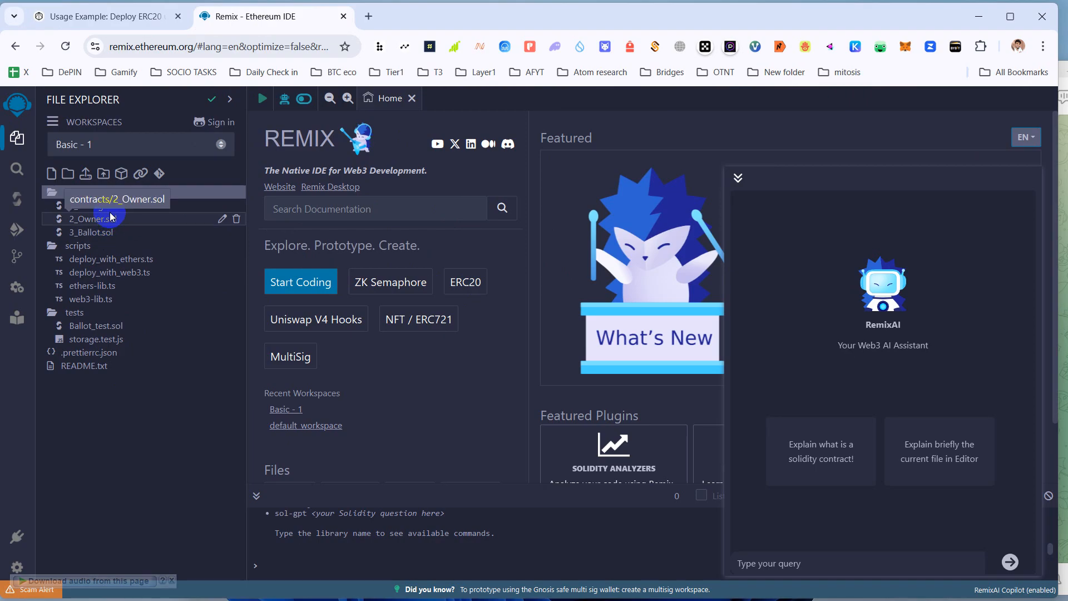
- Create the Semaphore - 1 workspace from the ZK Semaphore template on the Home page
left_click(19, 148)
left_click(87, 291)
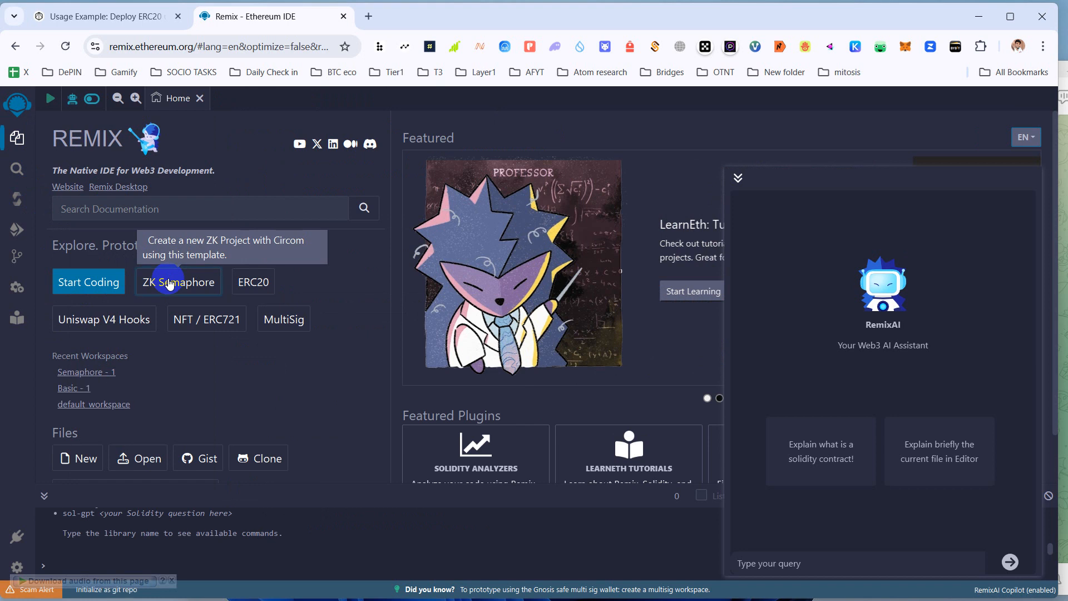
left_click(85, 458)
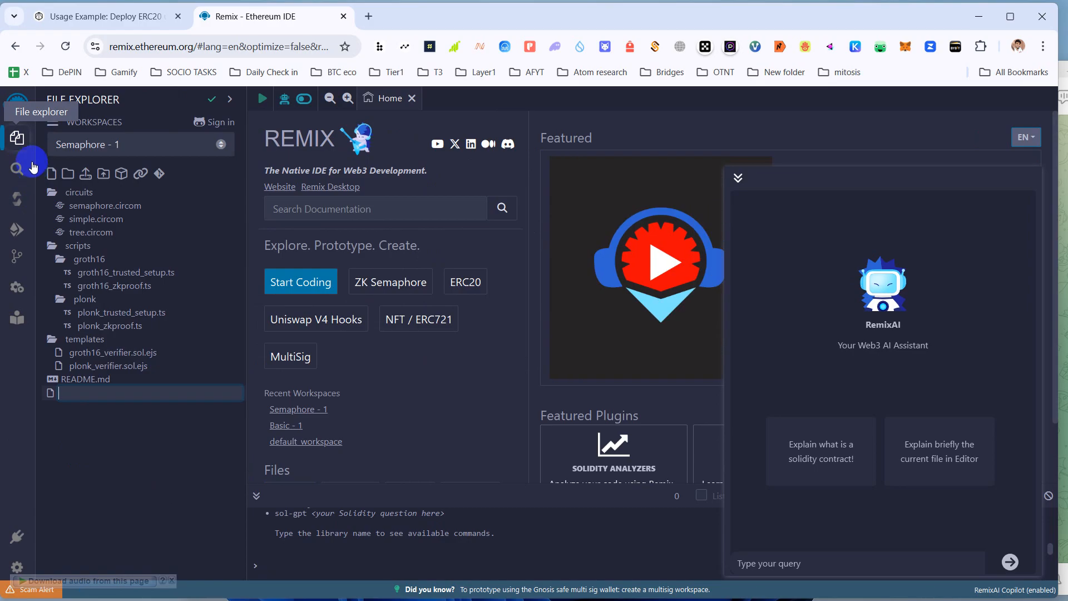
left_click(52, 121)
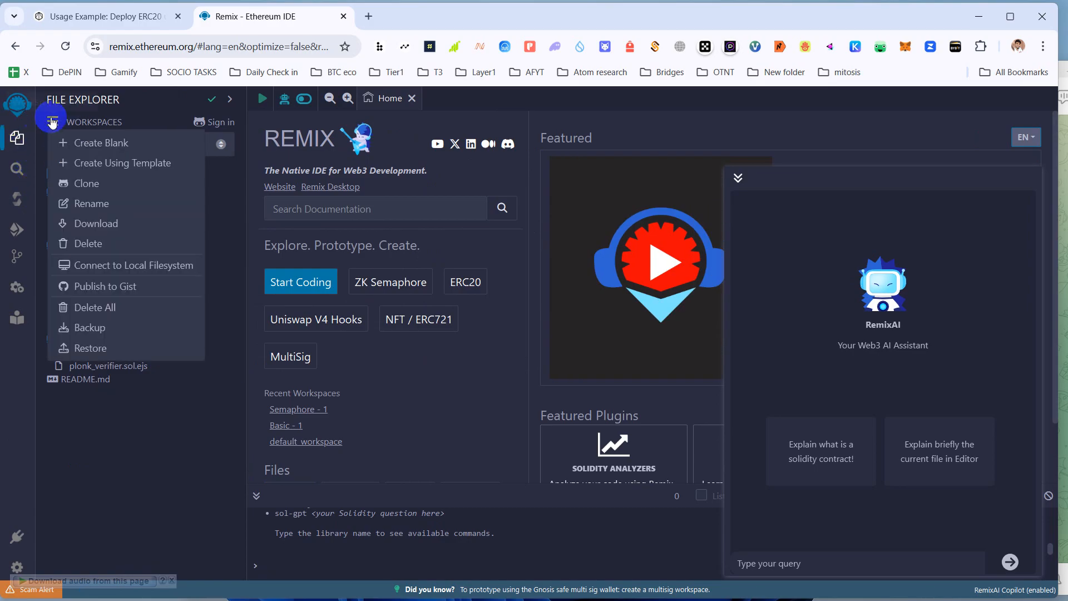
left_click(18, 138)
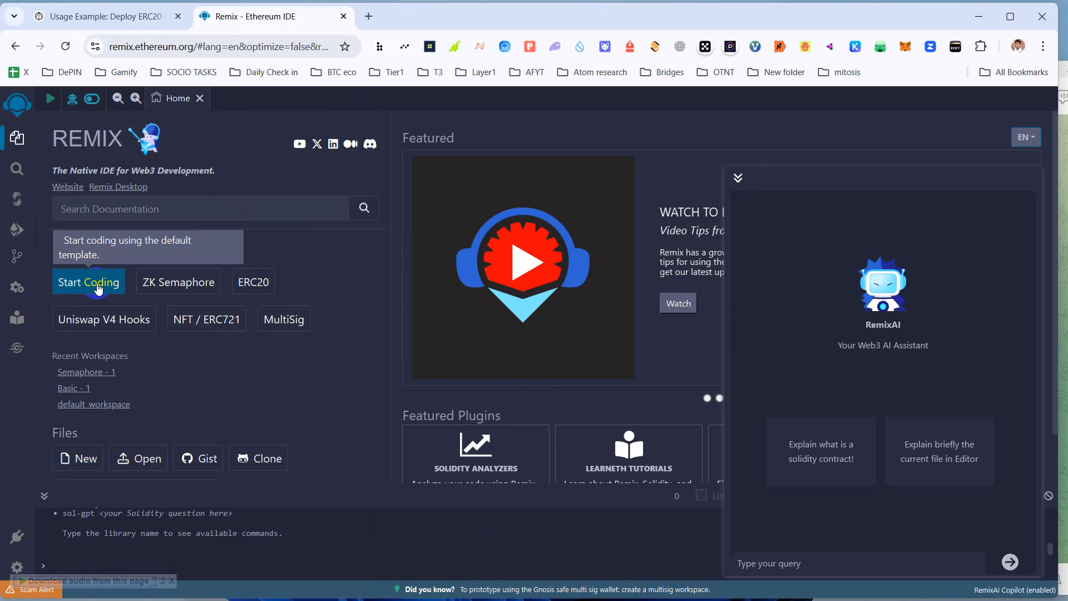
scroll(97, 284, "down", 1)
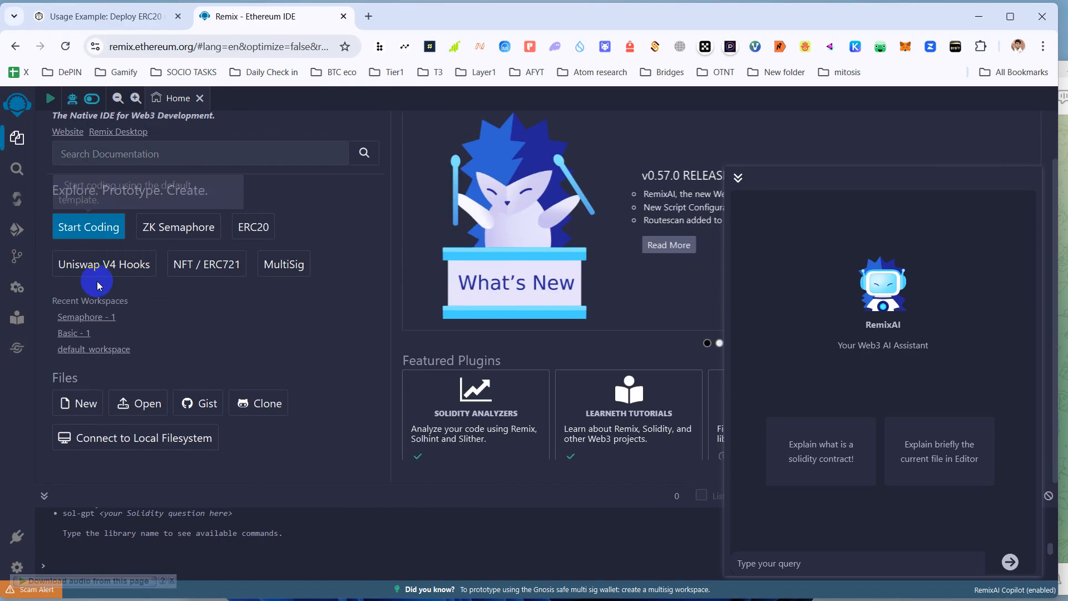
- Add a new empty file named mytoken.sol to the Semaphore - 1 workspace root
left_click(18, 201)
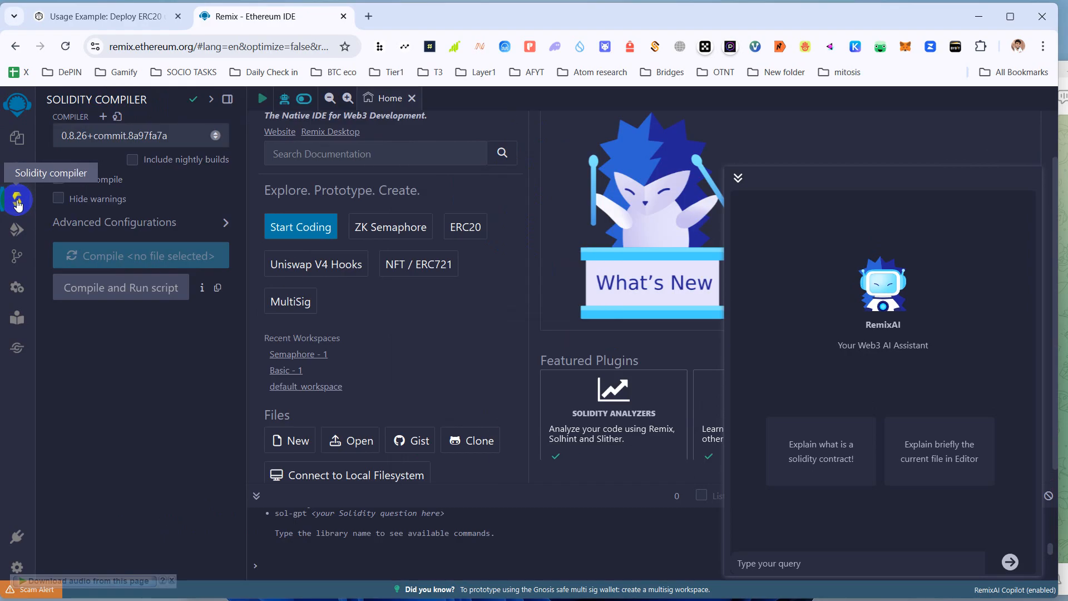
left_click(17, 138)
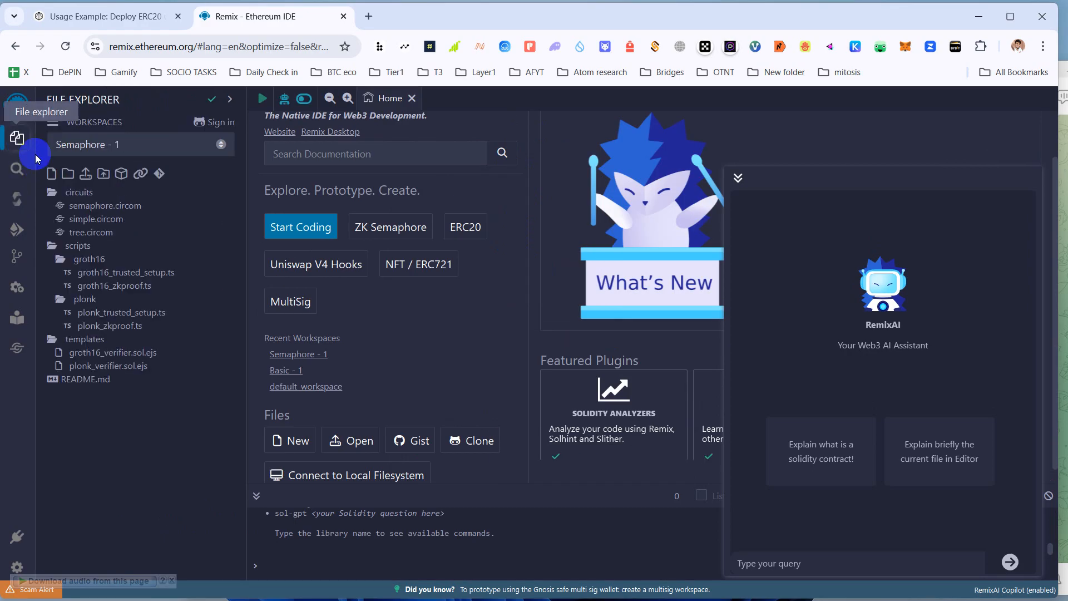
left_click(53, 174)
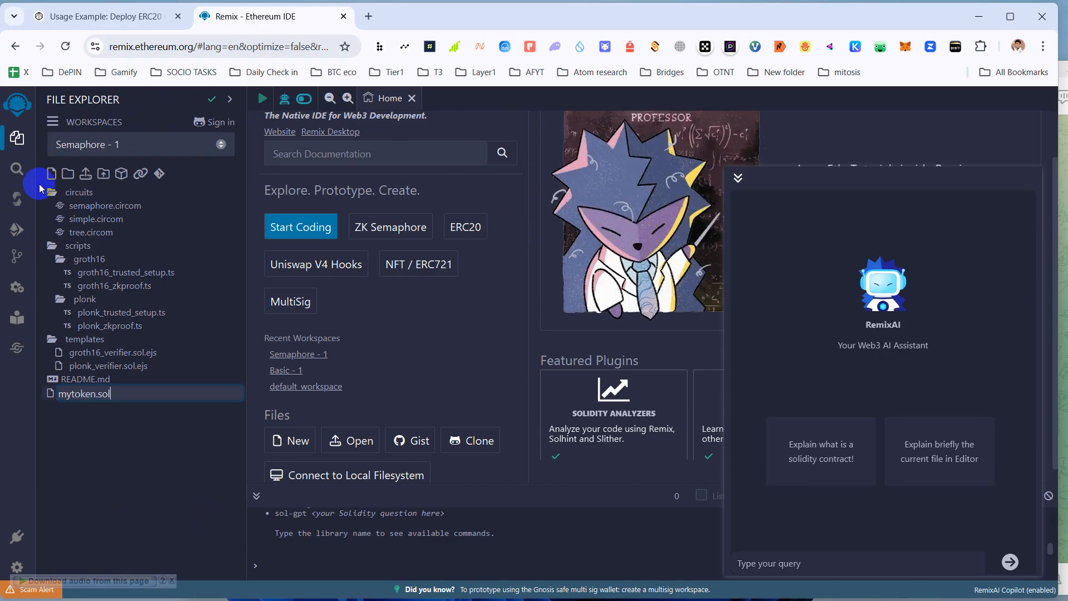
key("Return")
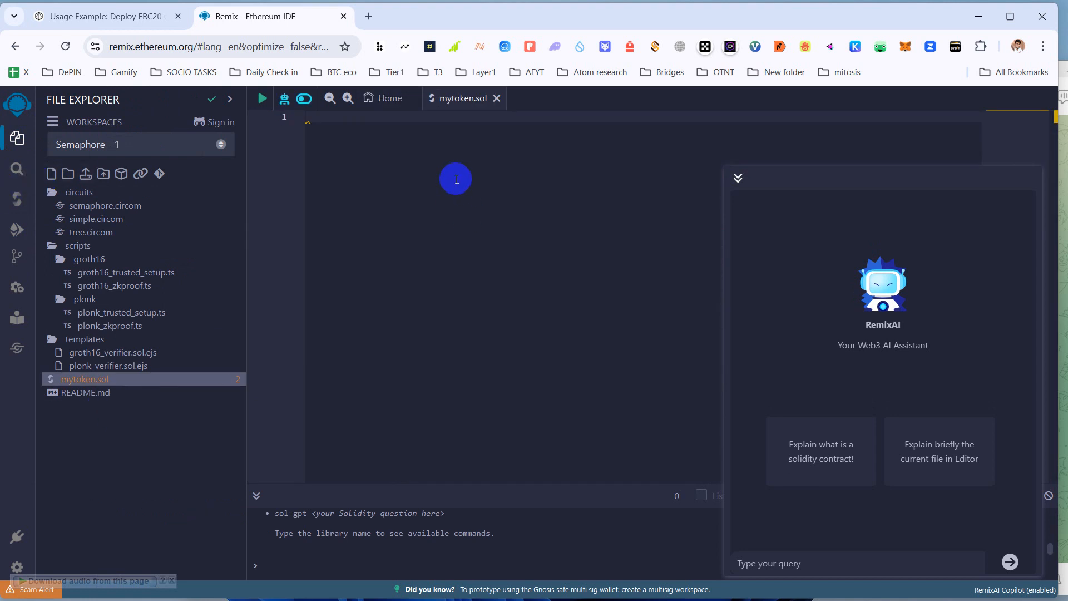
left_click(385, 168)
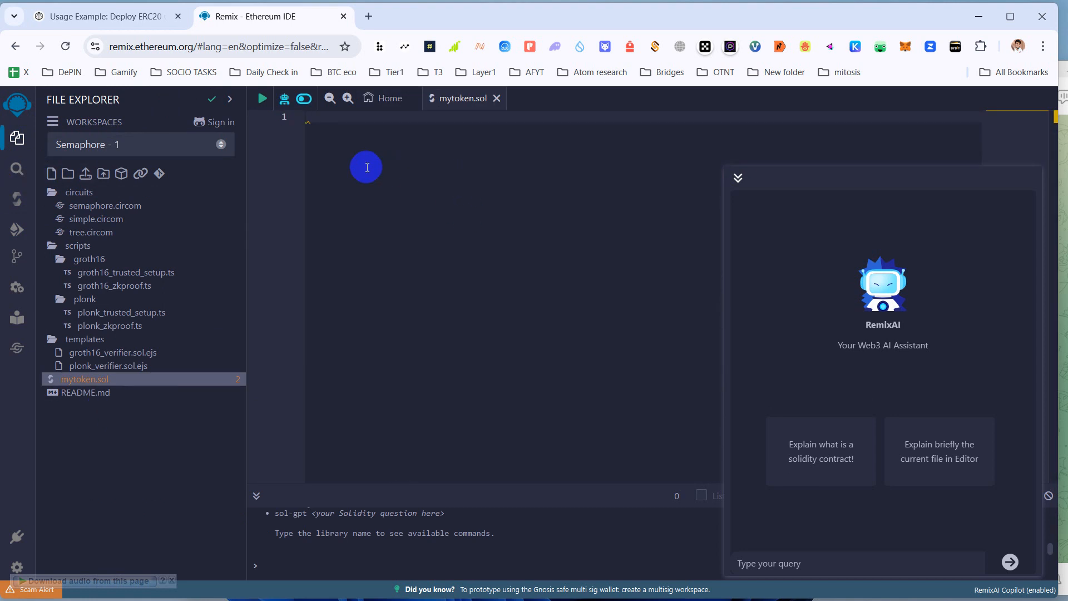
- Copy the MyToken contract code from the ERC20 guide and return to mytoken.sol in Remix
left_click(121, 16)
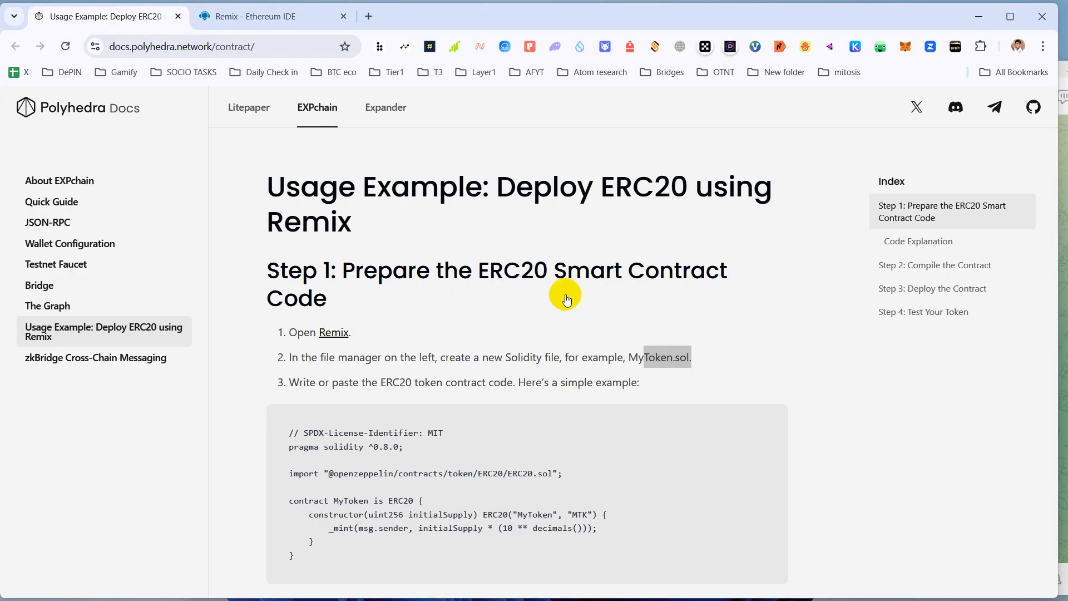
scroll(514, 439, "down", 3)
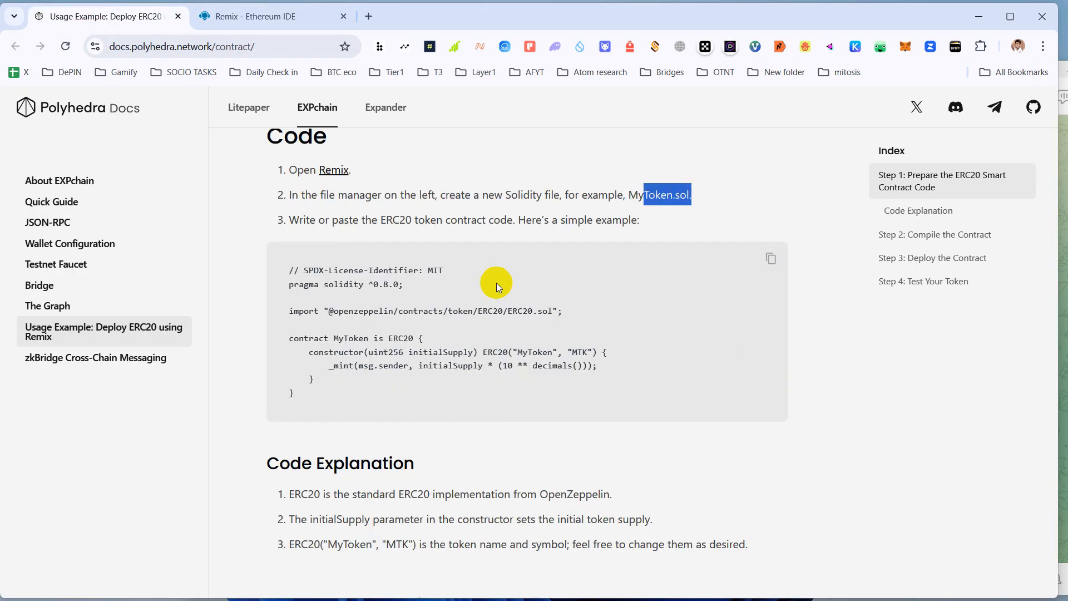
left_click(771, 261)
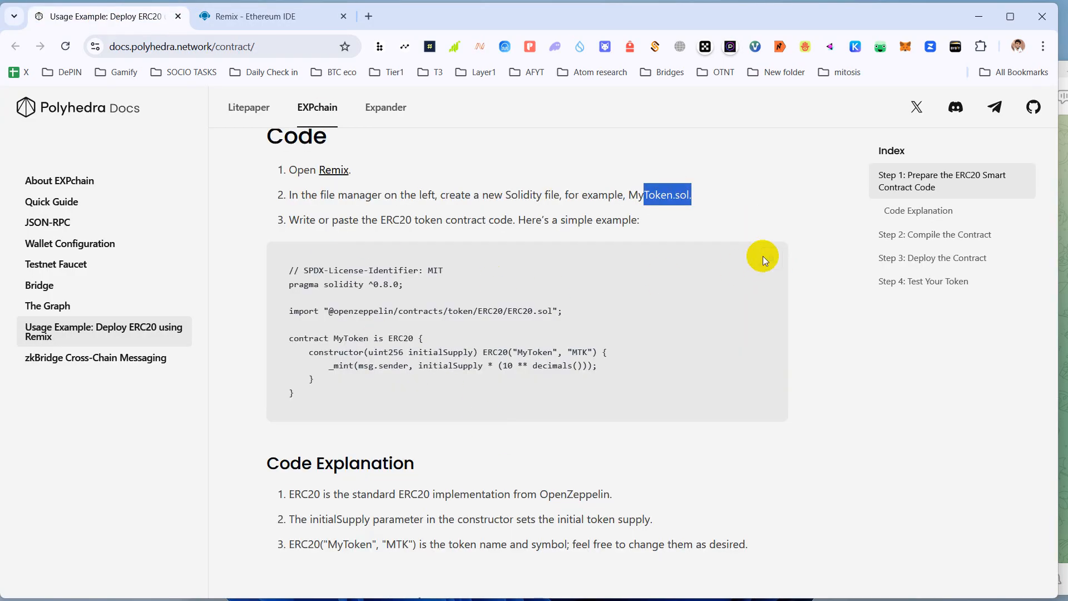
left_click(260, 16)
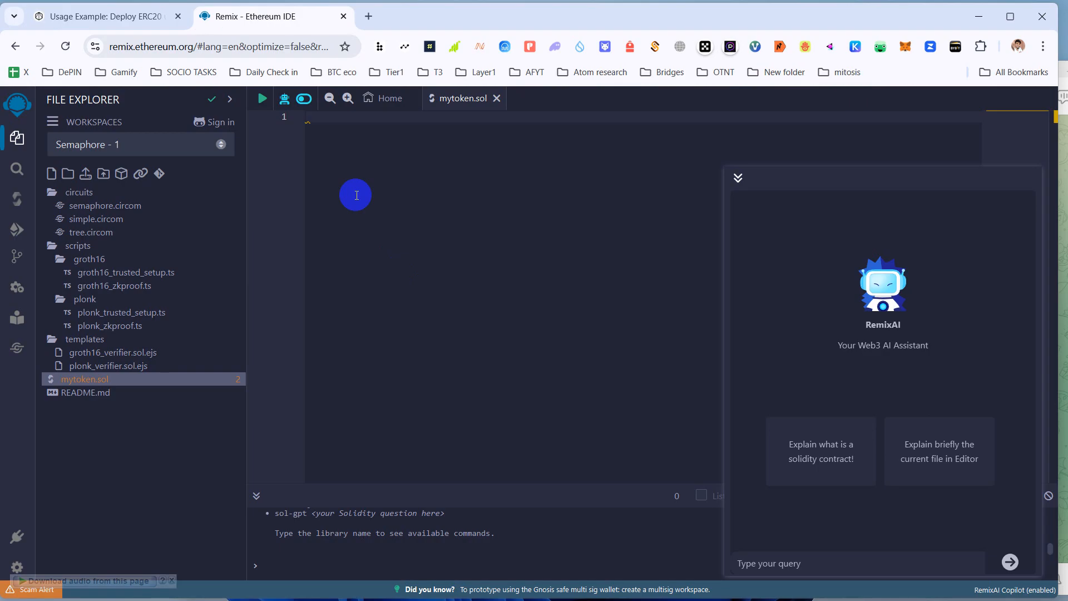
- Paste the MyToken ERC20 code into mytoken.sol and compile it with 0.8.26
key("ctrl+v")
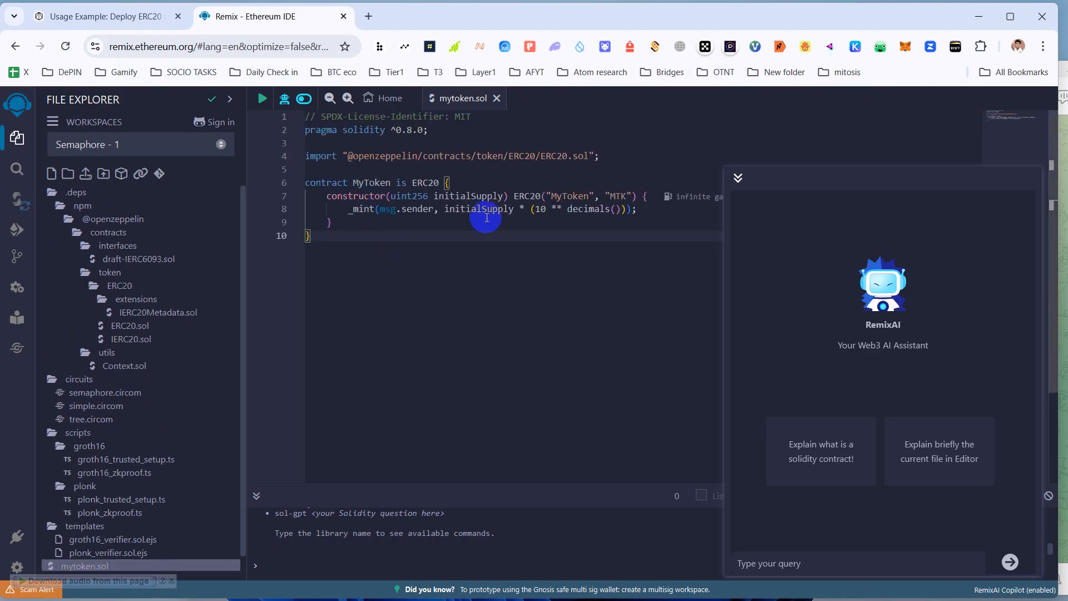
scroll(478, 262, "down", 2)
scroll(161, 380, "down", 1)
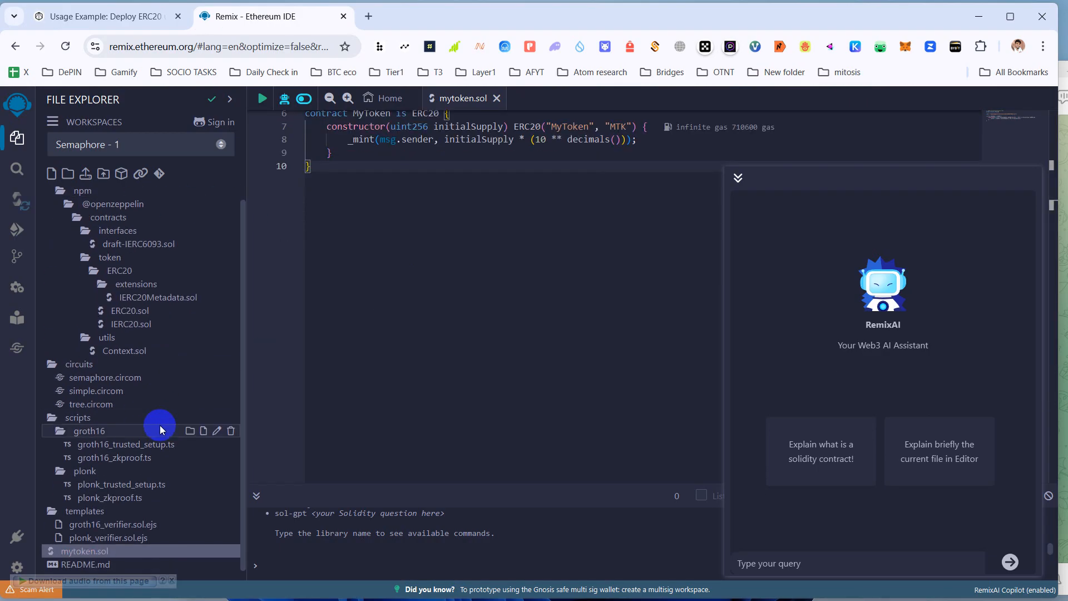
left_click(17, 201)
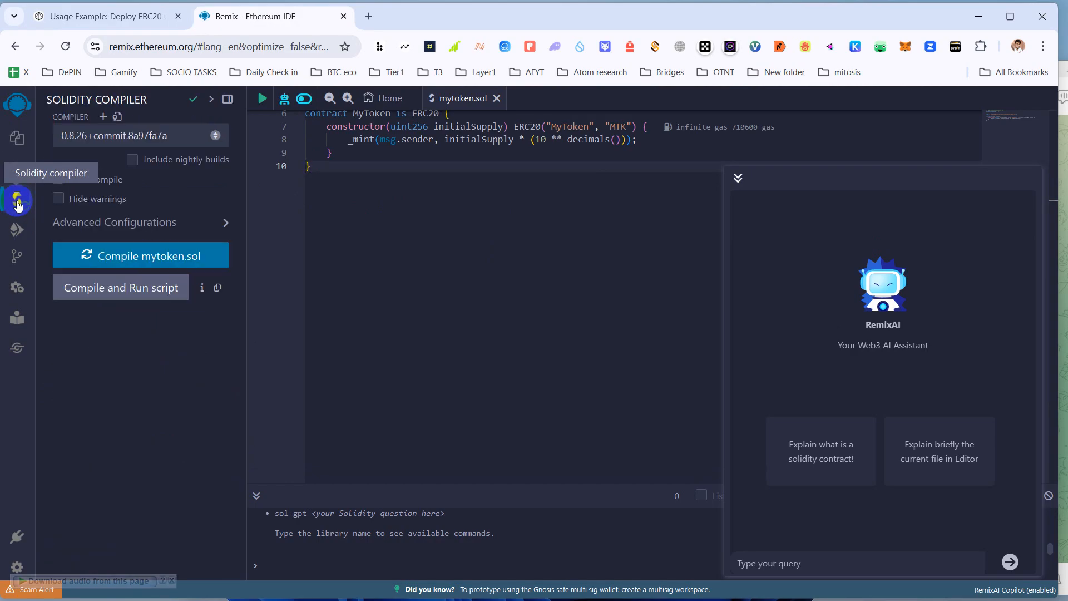
left_click(137, 262)
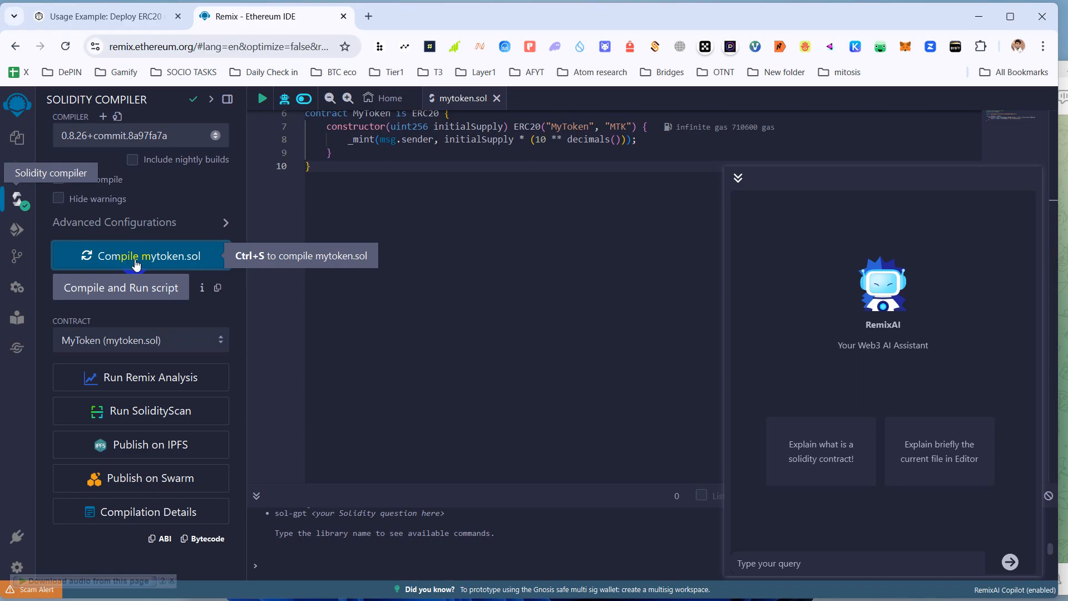
- Set the deploy environment to Injected Provider - MetaMask and approve the wallet connection
left_click(17, 233)
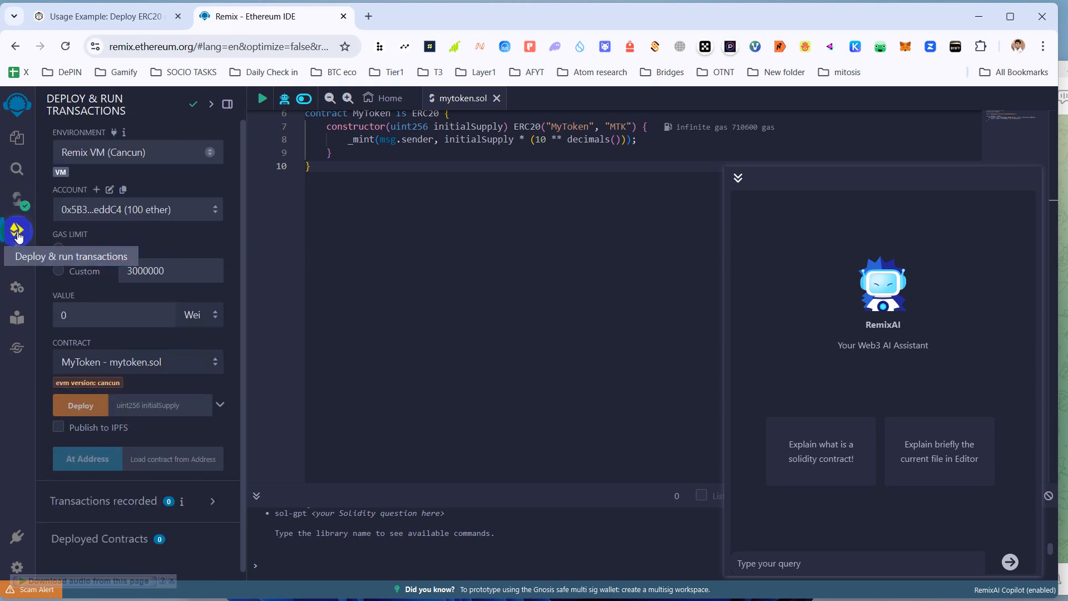
left_click(106, 155)
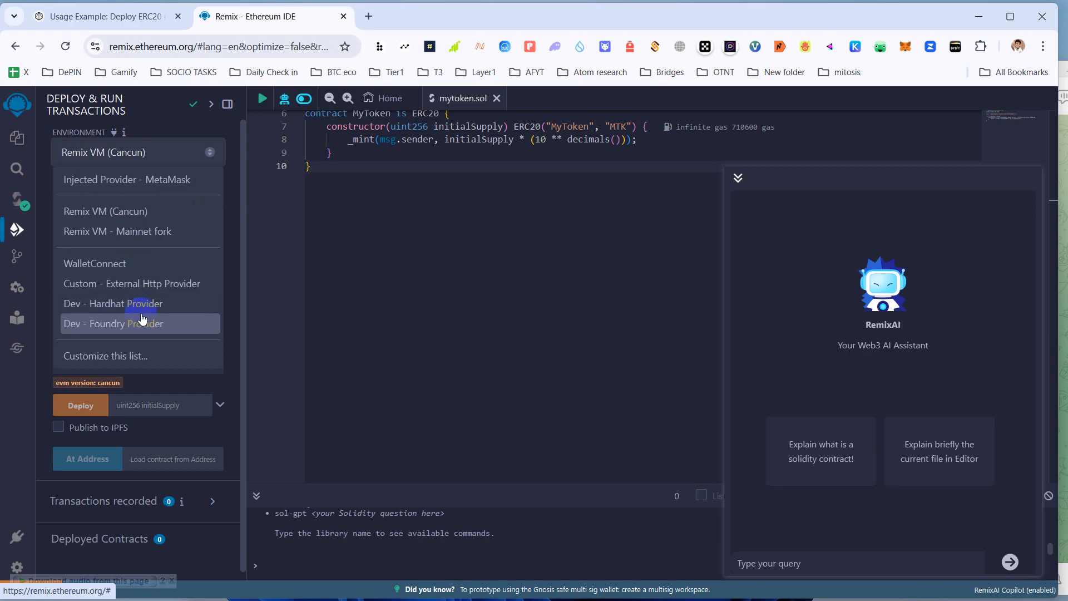
left_click(126, 184)
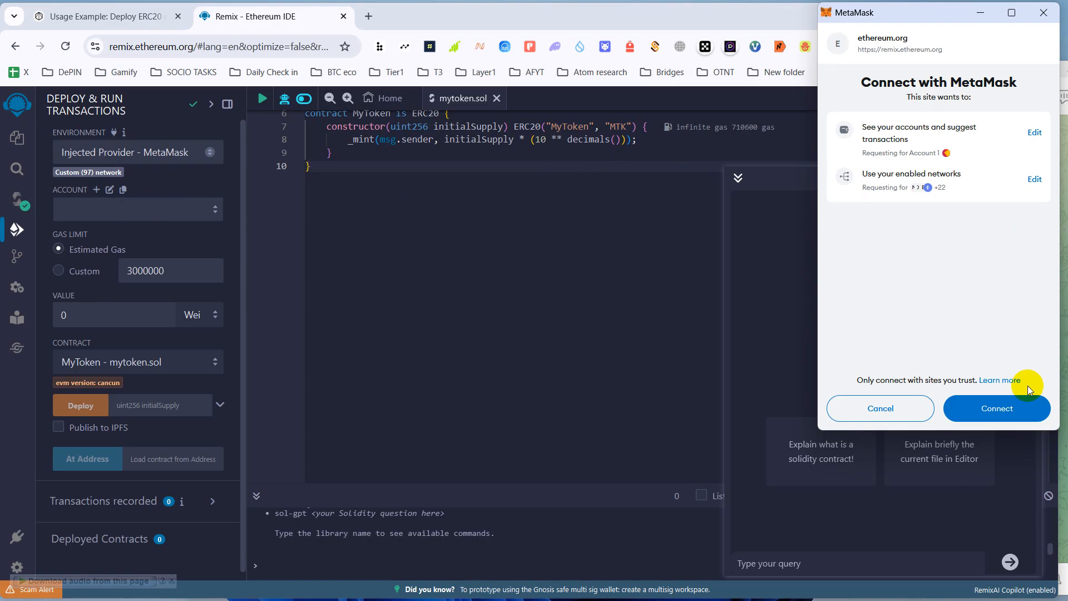
left_click(996, 406)
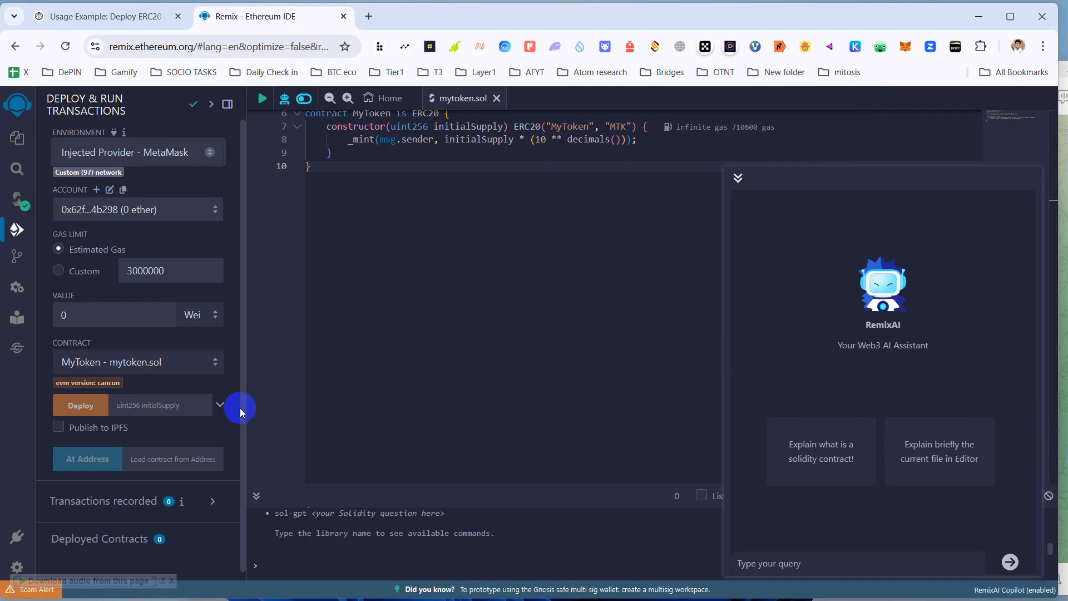
- Enter 1000 as MyToken's initialSupply constructor value
left_click(145, 410)
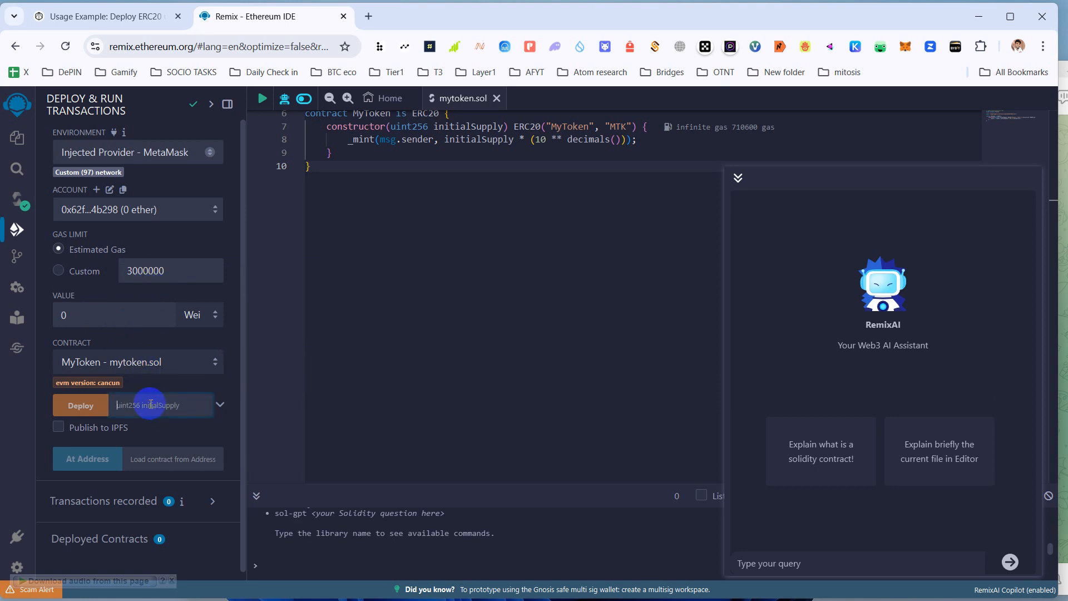
left_click(219, 405)
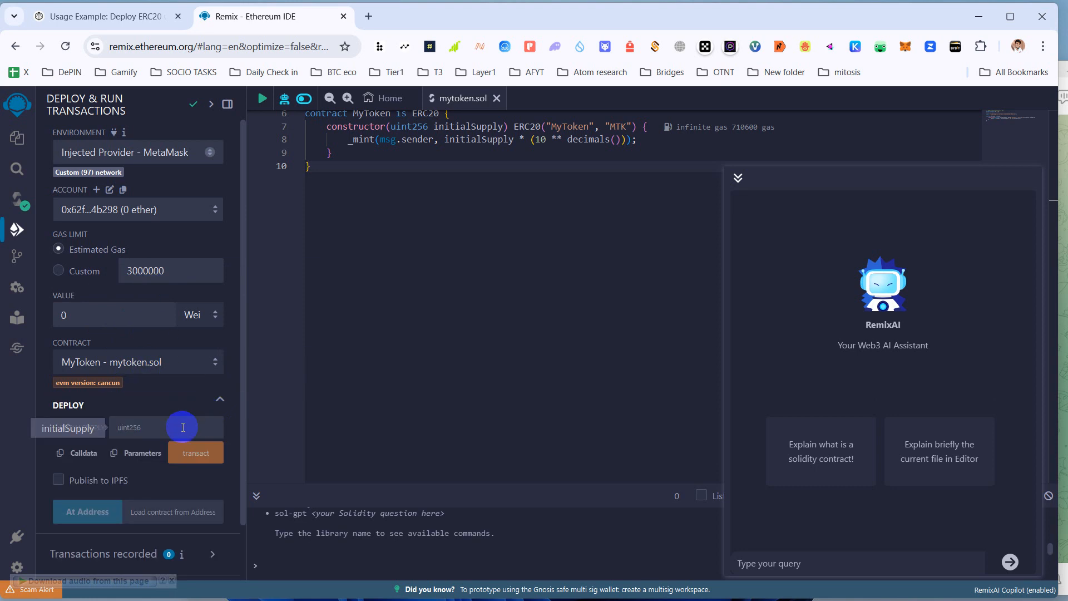
left_click(220, 402)
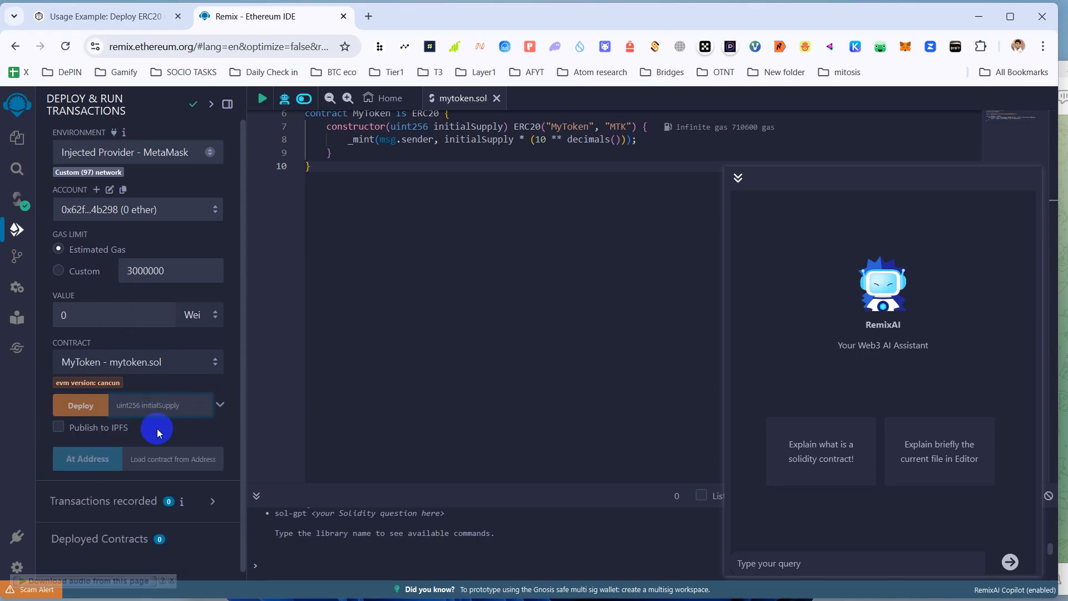
type("1000")
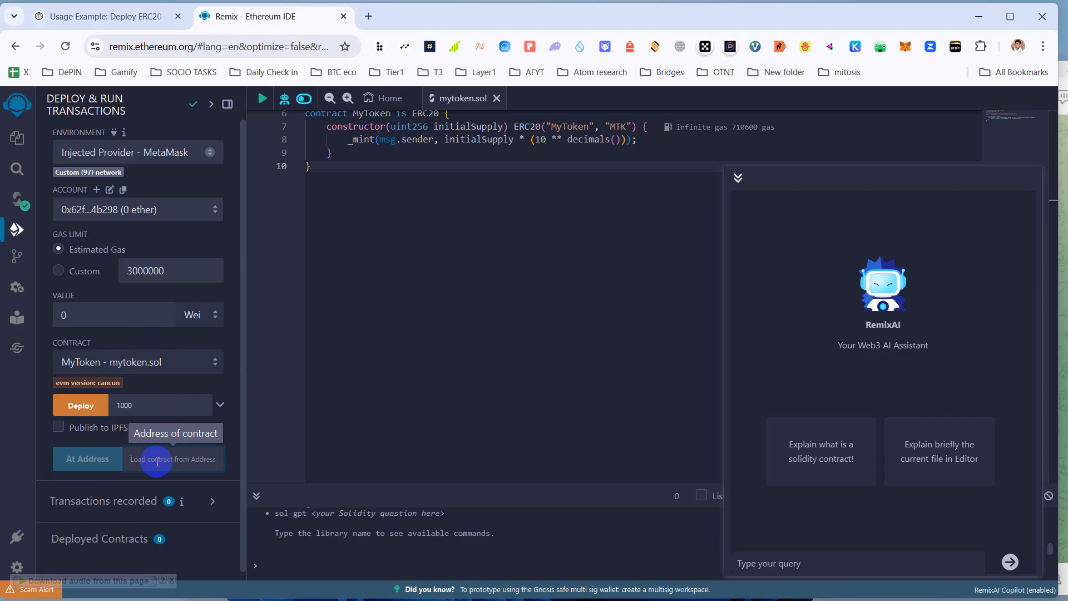
scroll(157, 461, "down", 1)
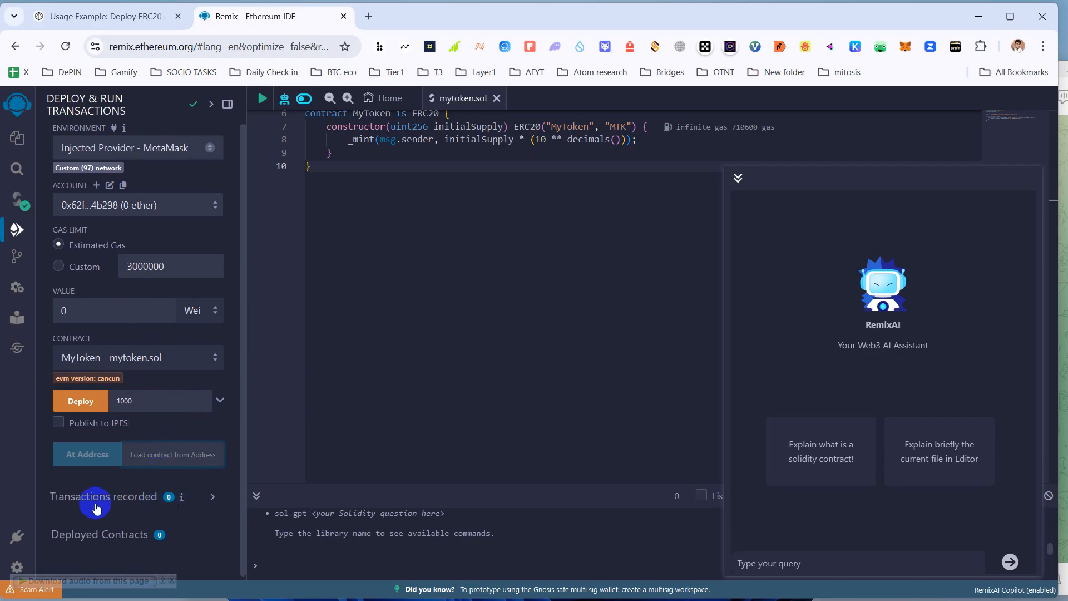
- Enable 'Run transactions using the latest compilation result' and deploy MyToken
left_click(128, 503)
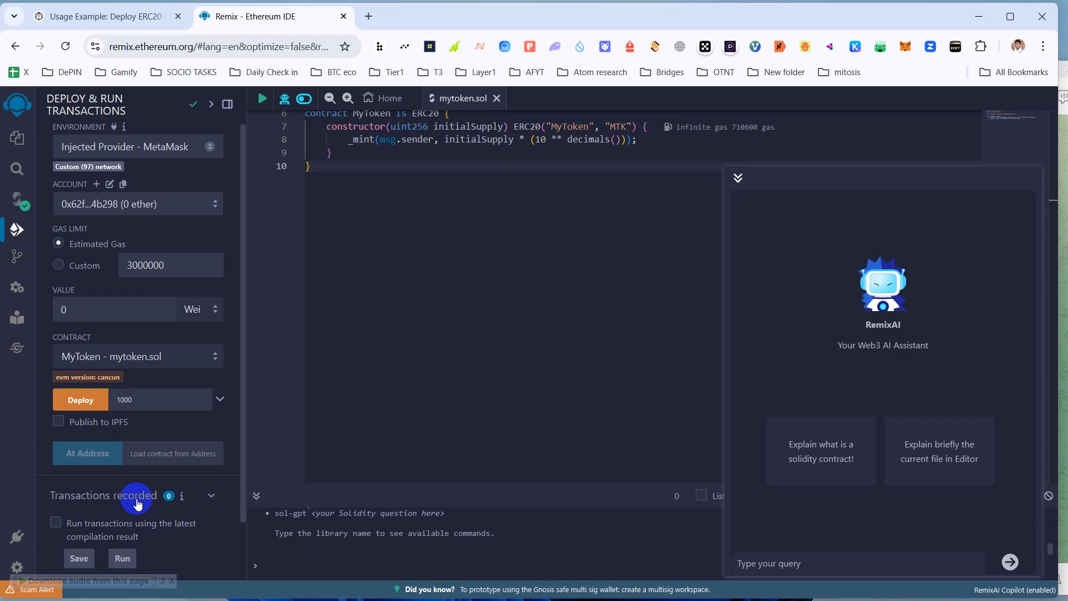
scroll(82, 500, "down", 2)
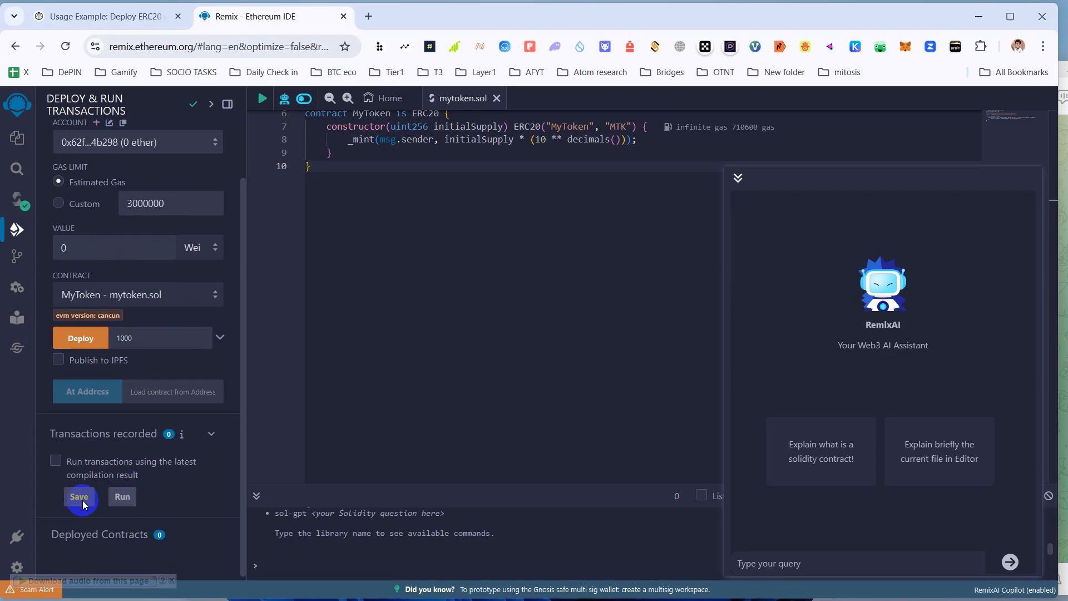
left_click(55, 460)
left_click(82, 345)
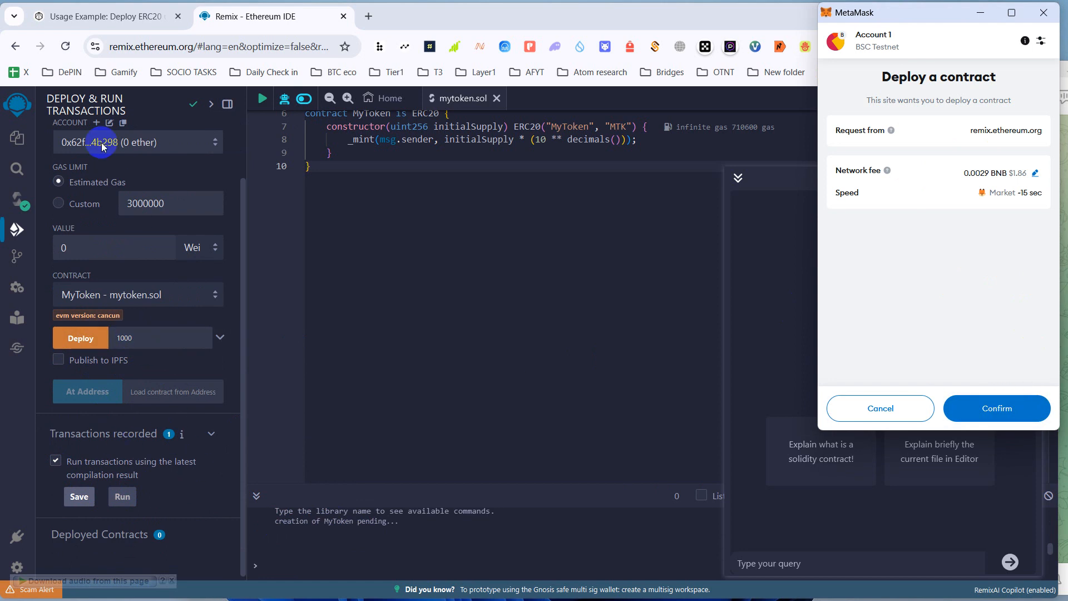
scroll(101, 146, "up", 2)
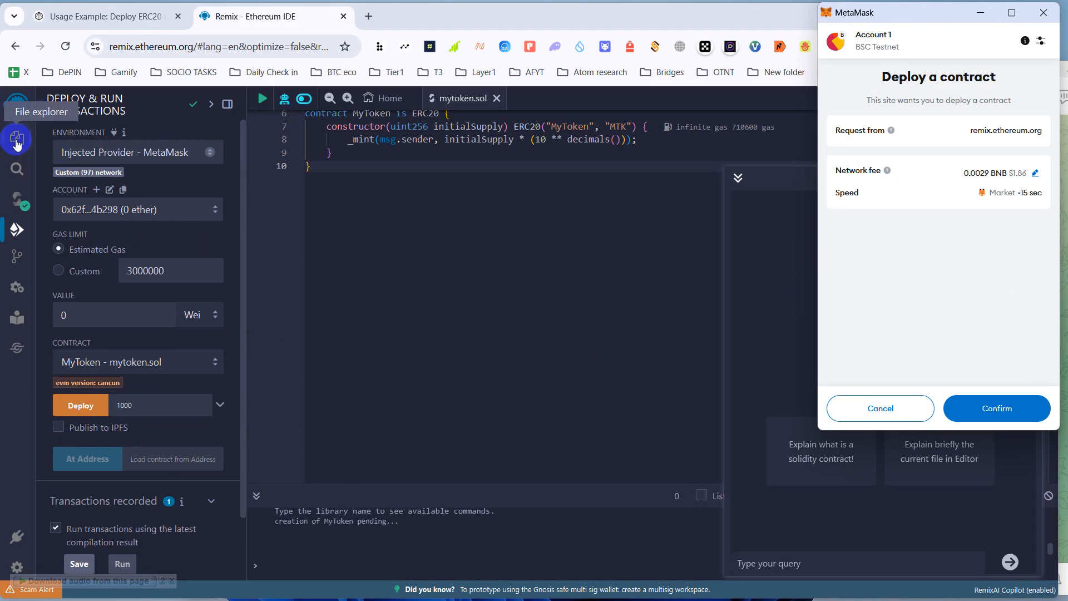
scroll(122, 345, "down", 2)
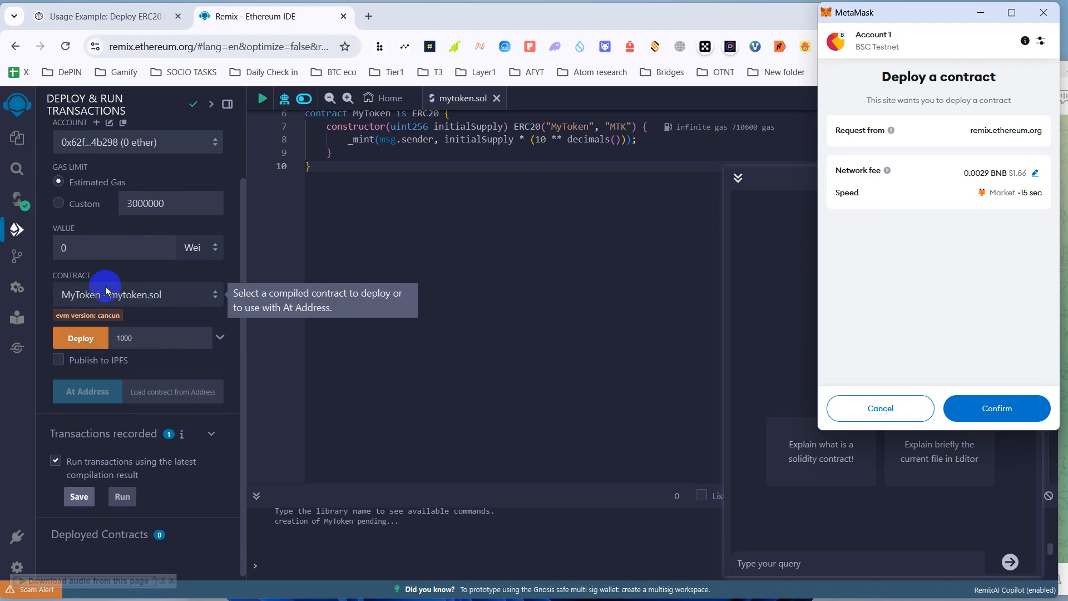
- Confirm the pending MyToken deployment in MetaMask
left_click(138, 343)
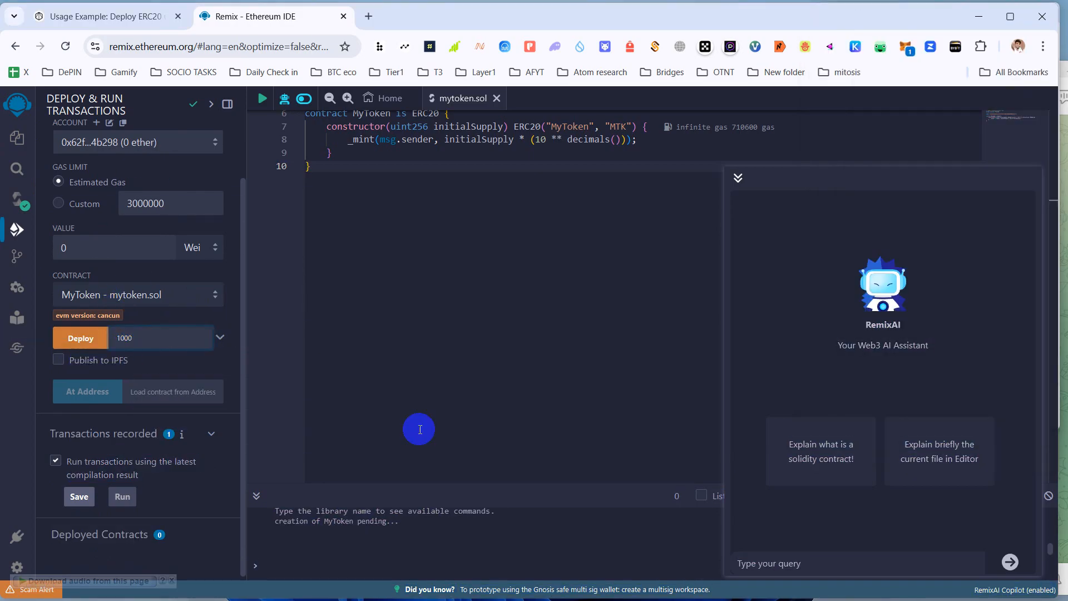
left_click(704, 586)
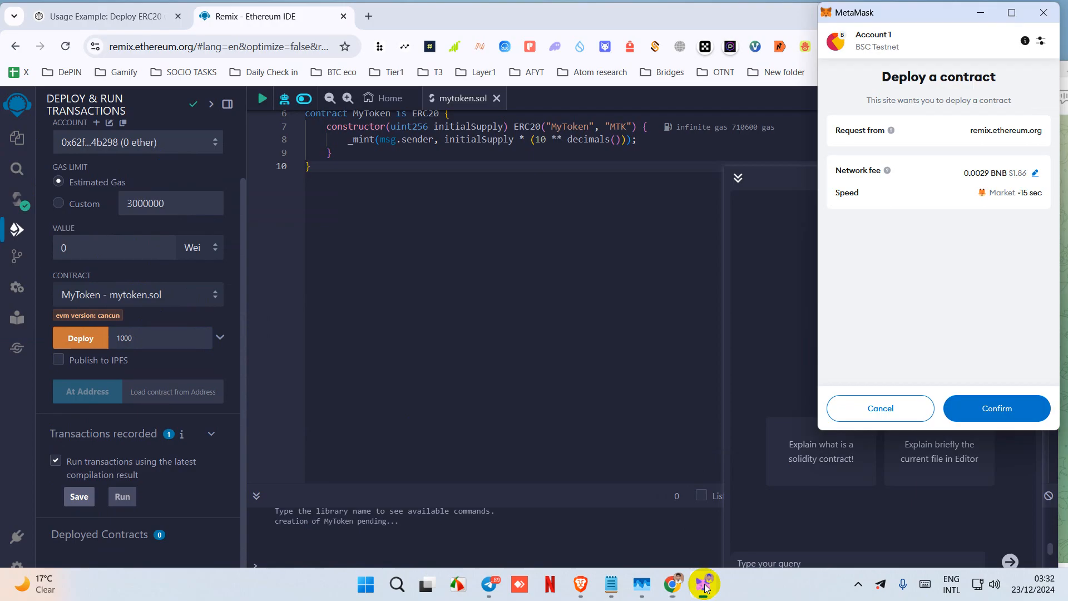
left_click(1005, 412)
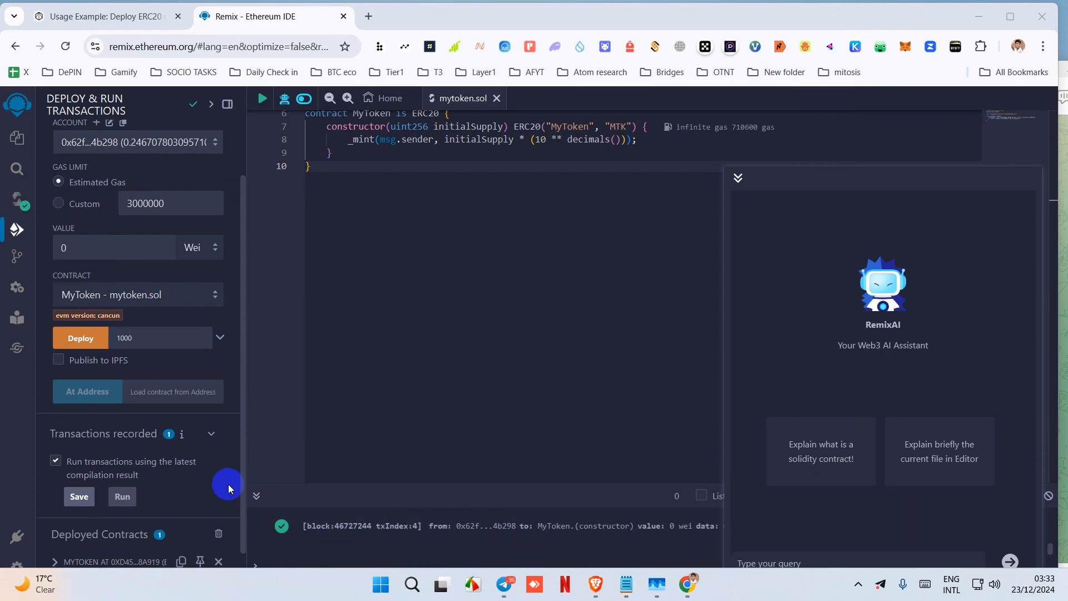
- Save the recorded transactions as scenario.json
left_click(68, 502)
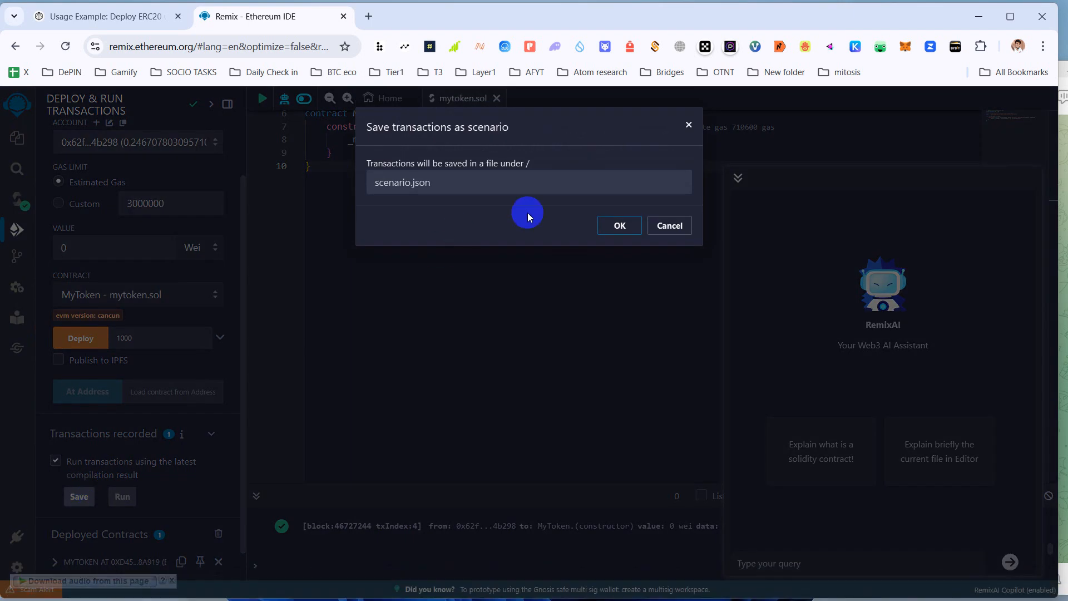
left_click(620, 226)
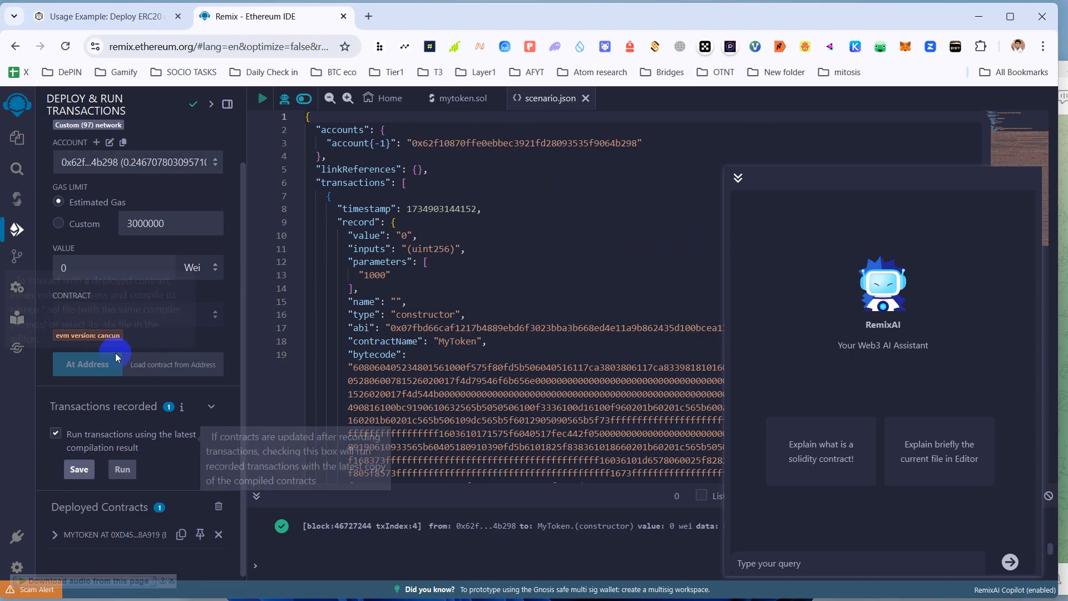
scroll(117, 378, "up", 1)
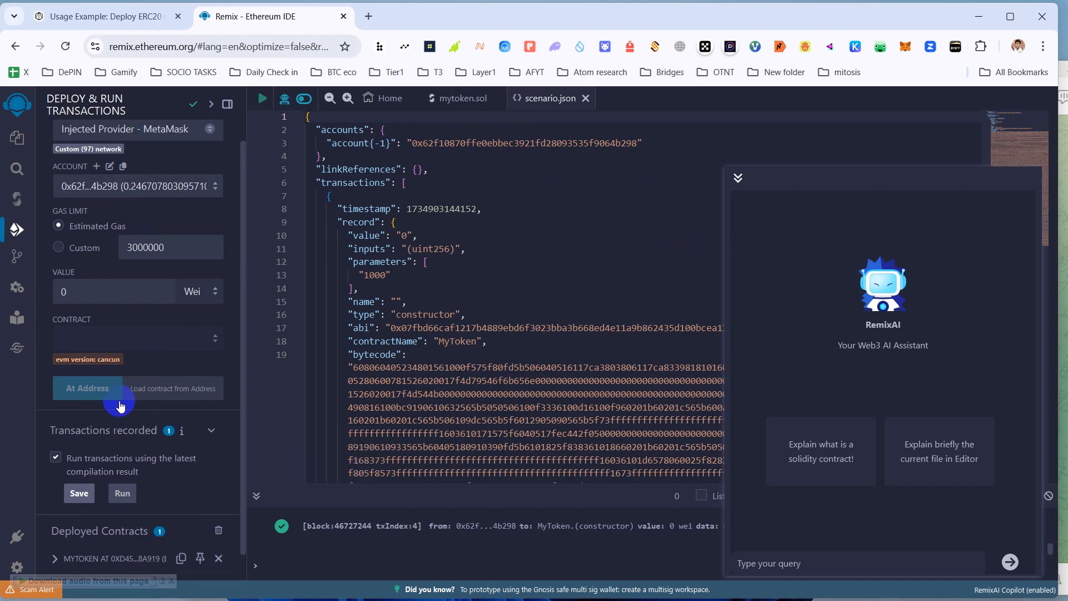
- Skim Steps 2–4 of the ERC20 guide, open Testnet Faucet, then return to Remix
left_click(98, 16)
scroll(317, 261, "down", 6)
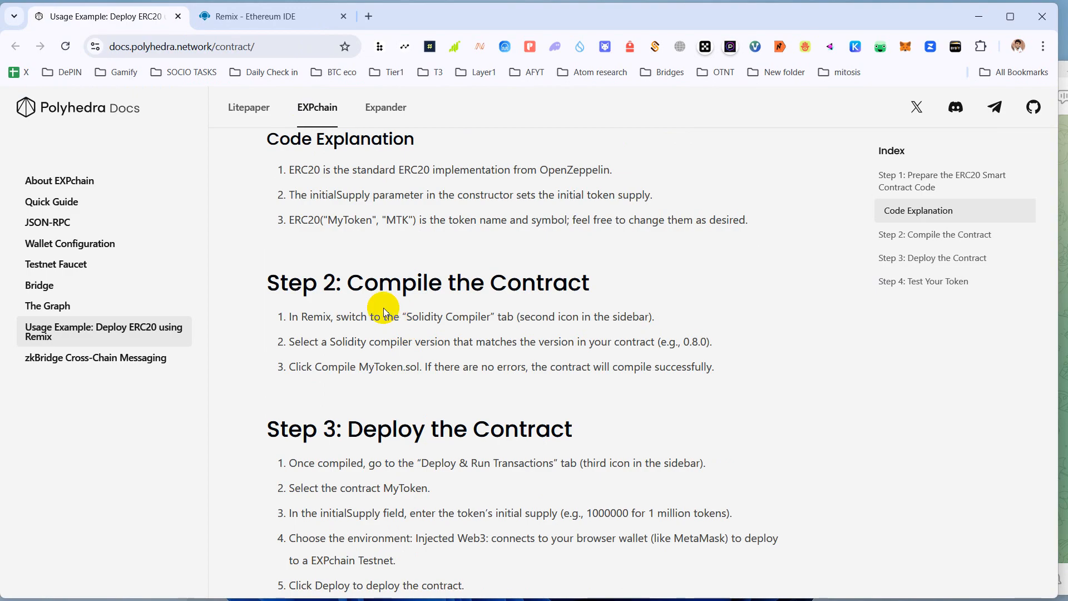
scroll(346, 277, "up", 3)
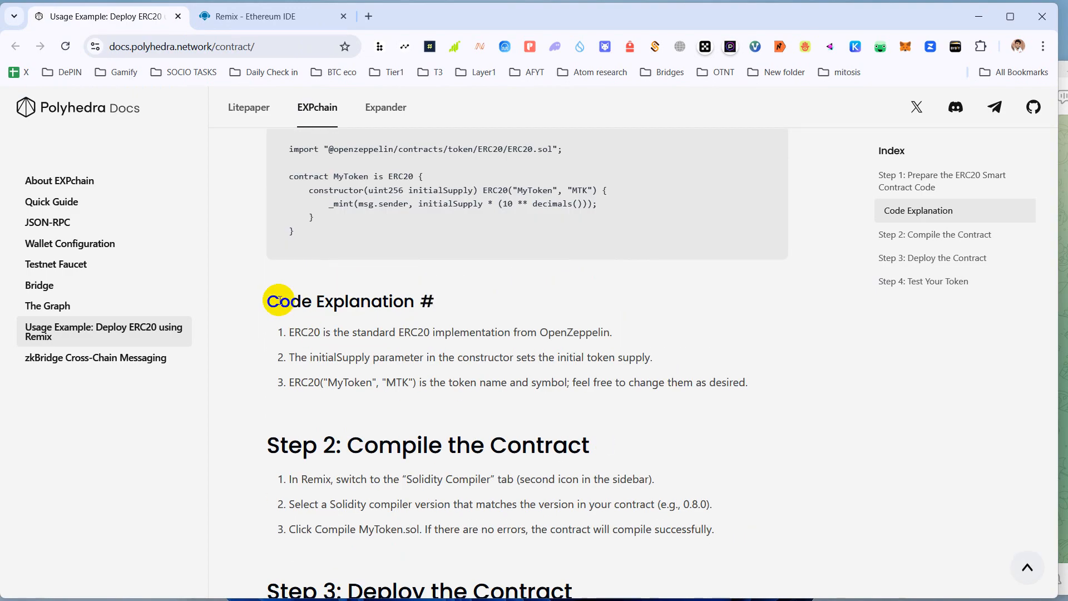
scroll(393, 410, "down", 7)
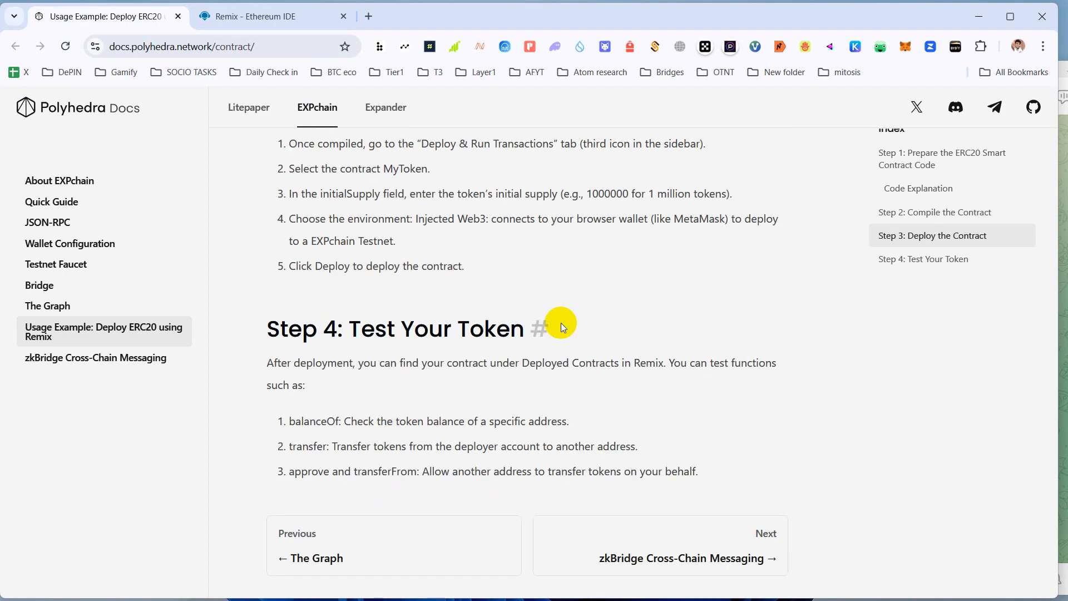
left_click(52, 264)
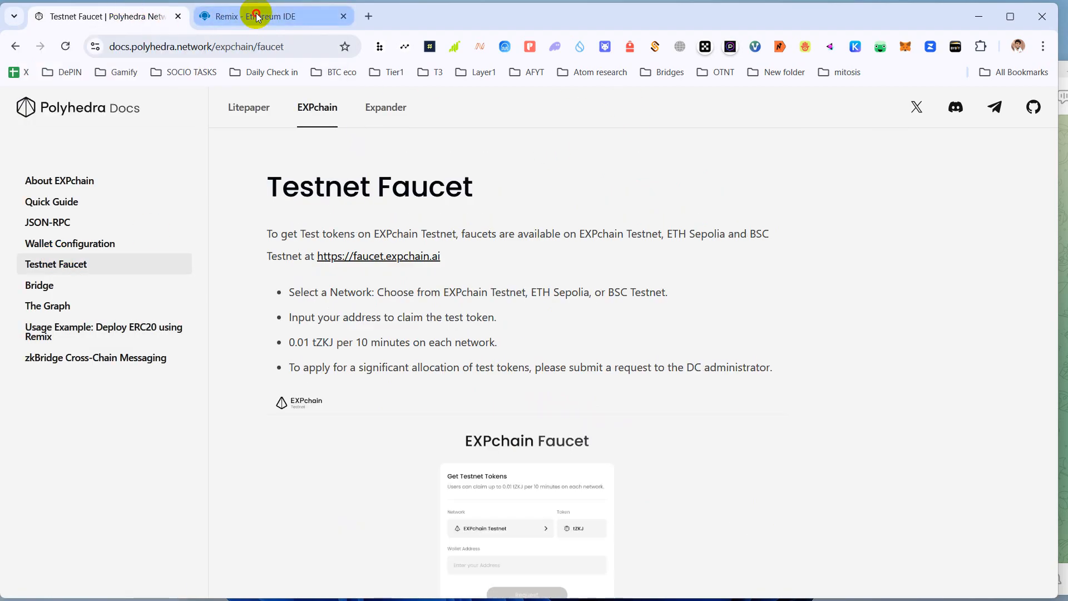
left_click(290, 12)
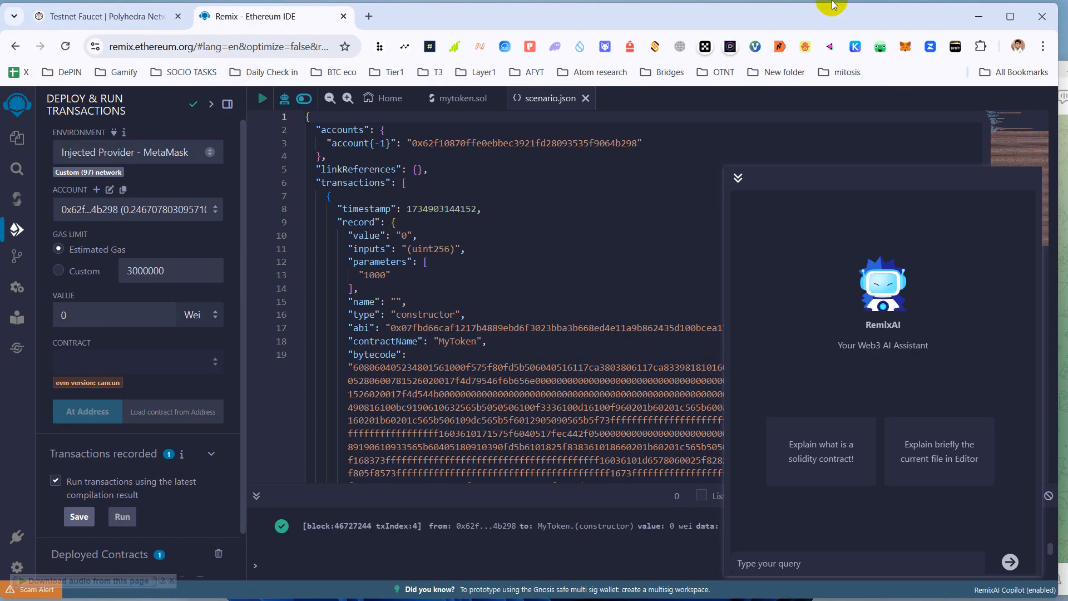
- Add a heart reaction to the Bitcoinaired links post in Telegram, then bring Remix back to the front
mouse_move(515, 598)
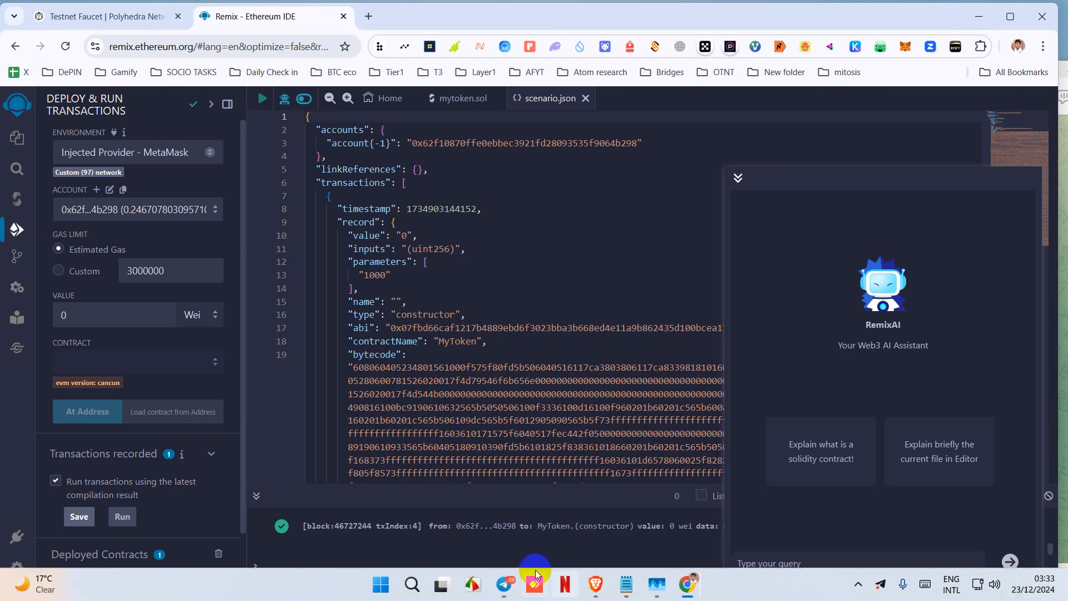
left_click(502, 588)
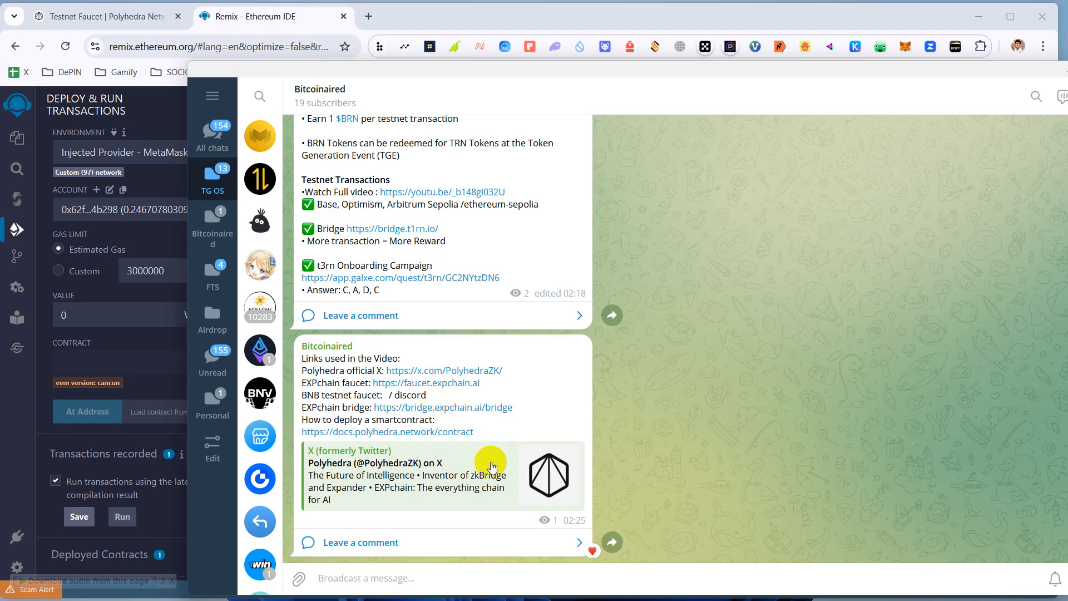
left_click(594, 552)
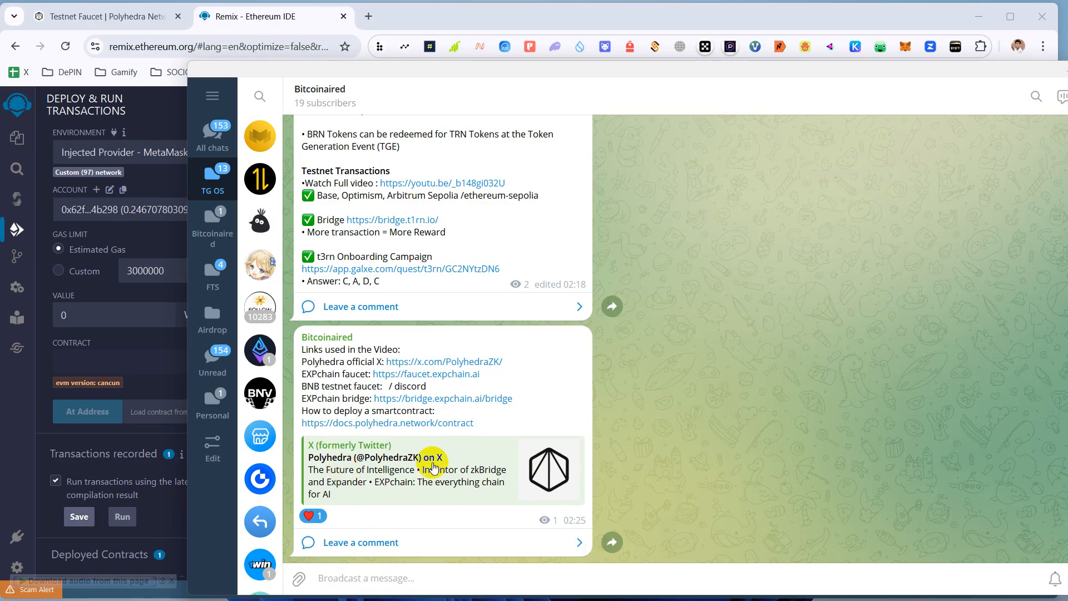
left_click(603, 18)
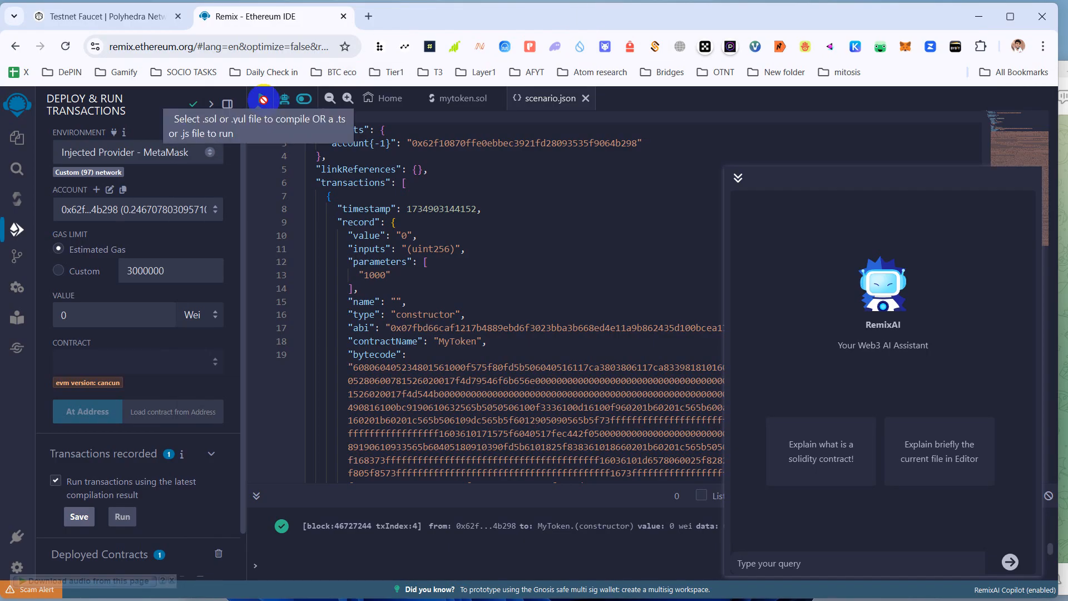
mouse_move(456, 594)
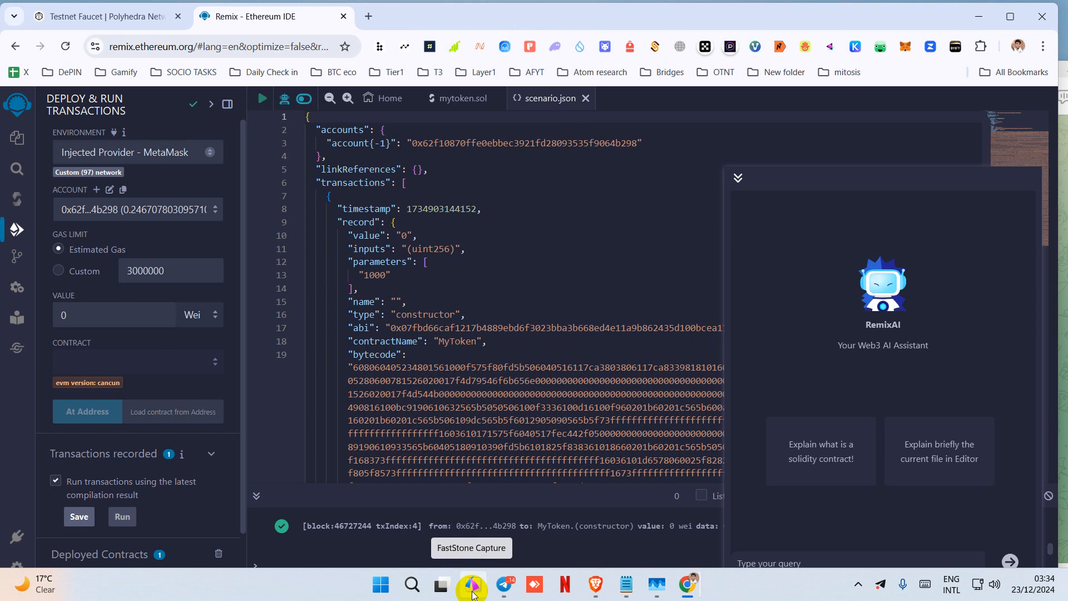
left_click(472, 593)
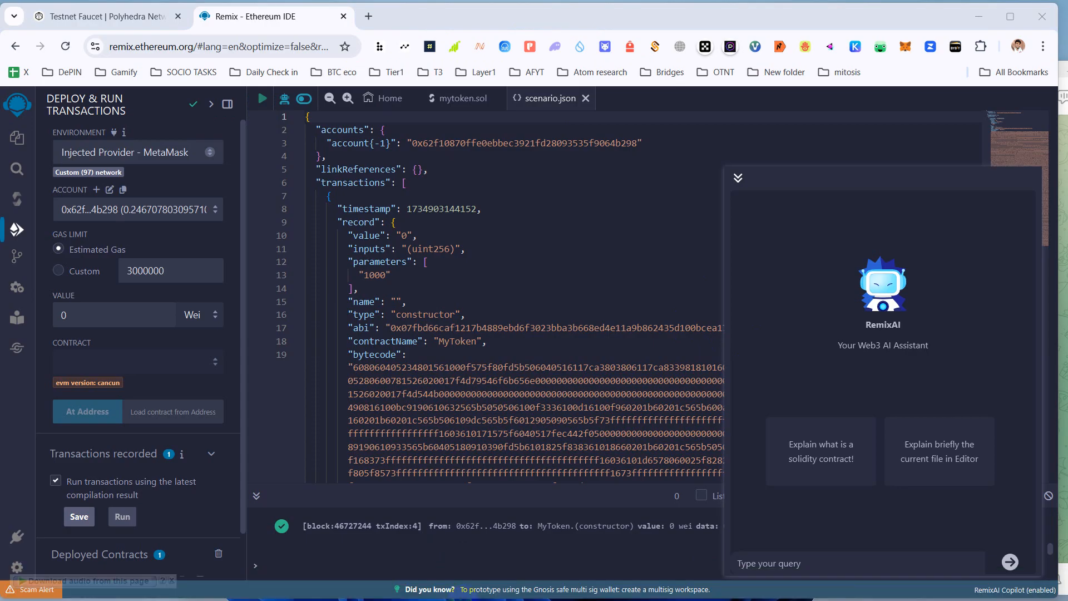